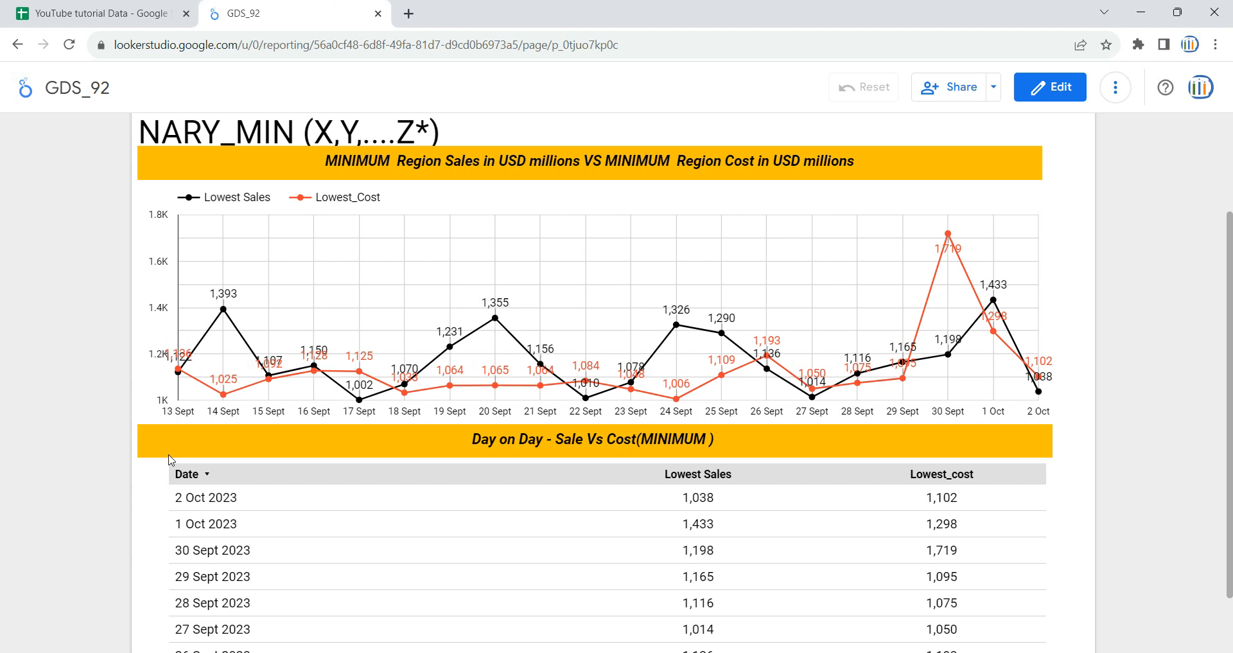
Step: Open the GDS_92 report for editing and add a new blank page
scroll(52, 345, "up", 1)
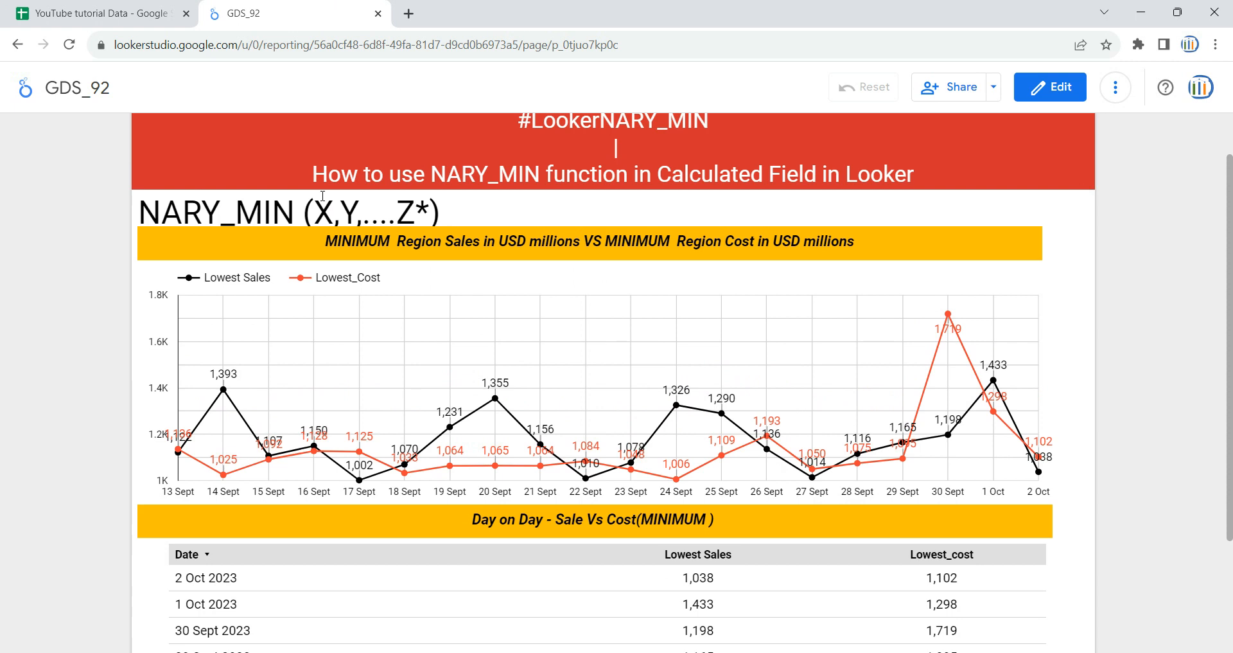
scroll(323, 196, "up", 1)
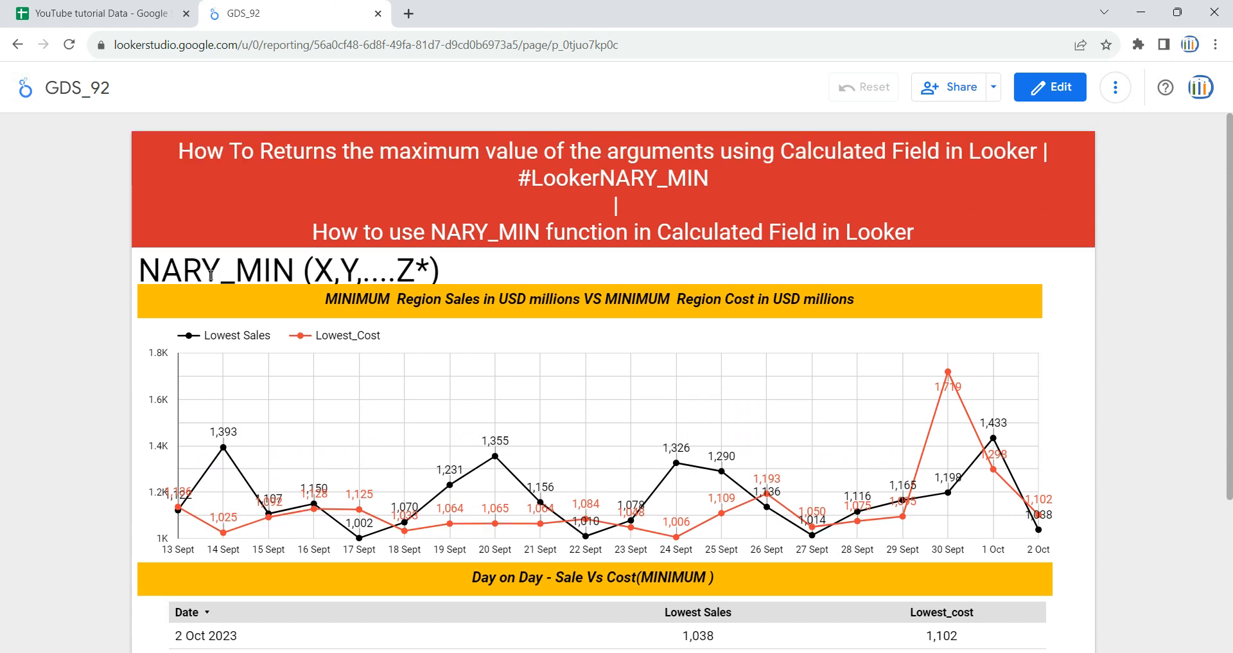
left_click(1047, 90)
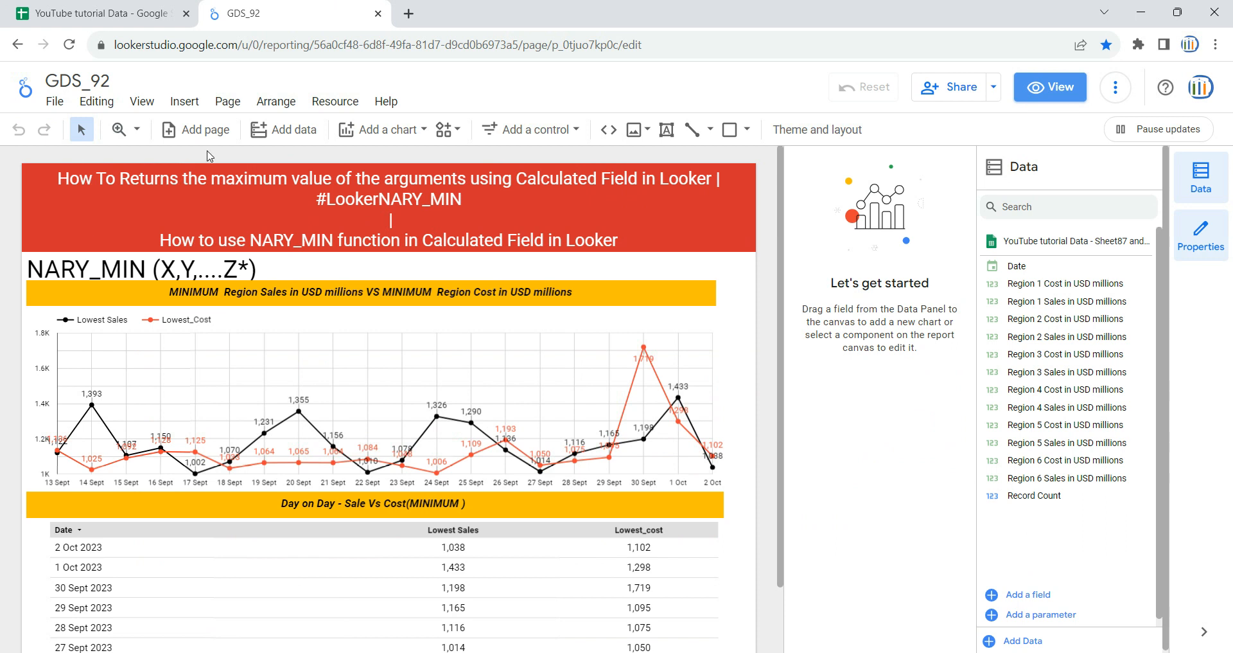
left_click(227, 102)
left_click(251, 130)
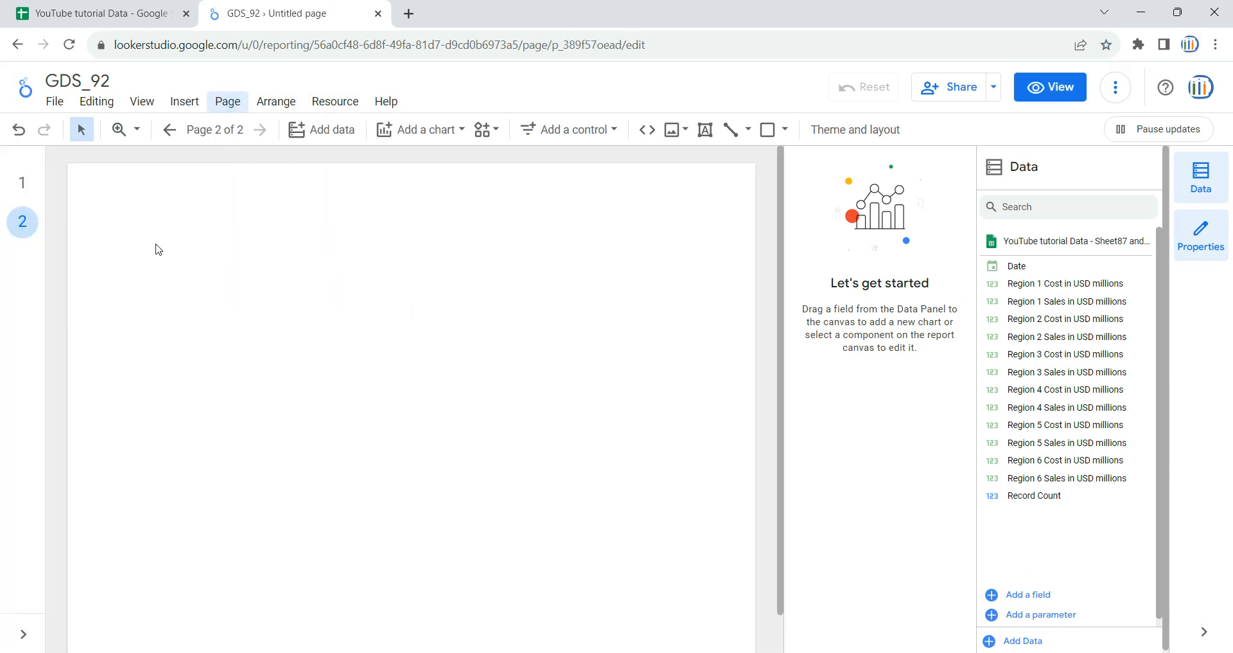
Step: Copy the red title banner and both yellow heading bars from page 1 and paste them onto page 2
left_click(25, 188)
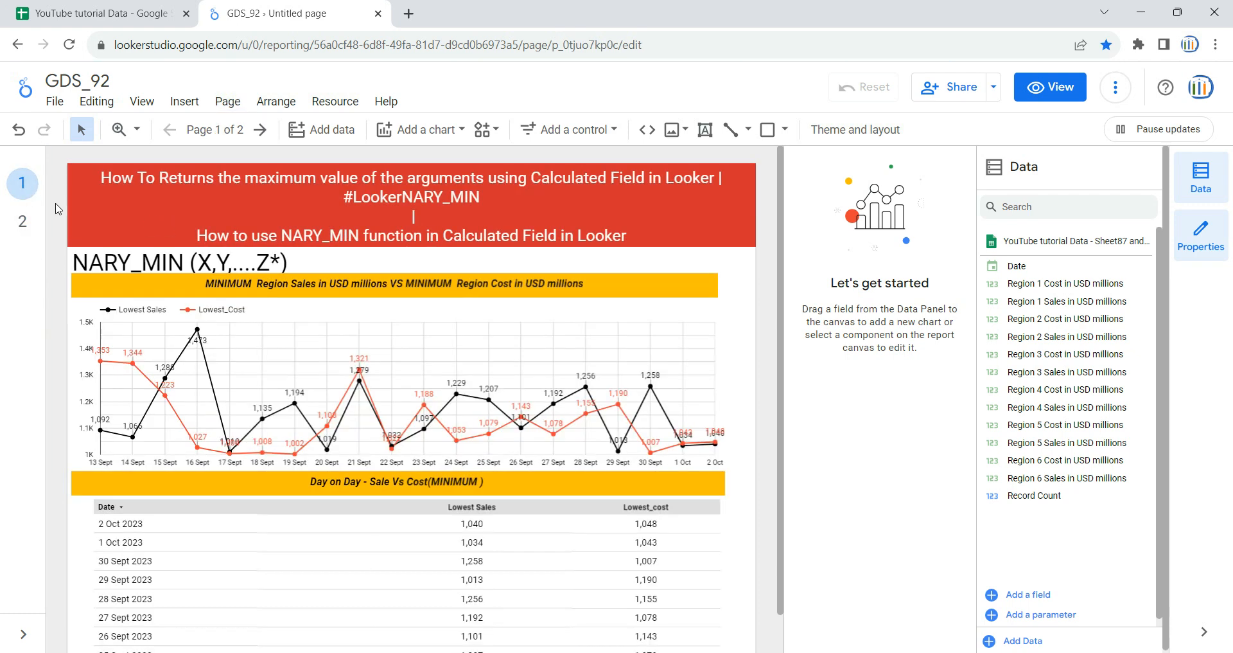
left_click(144, 228)
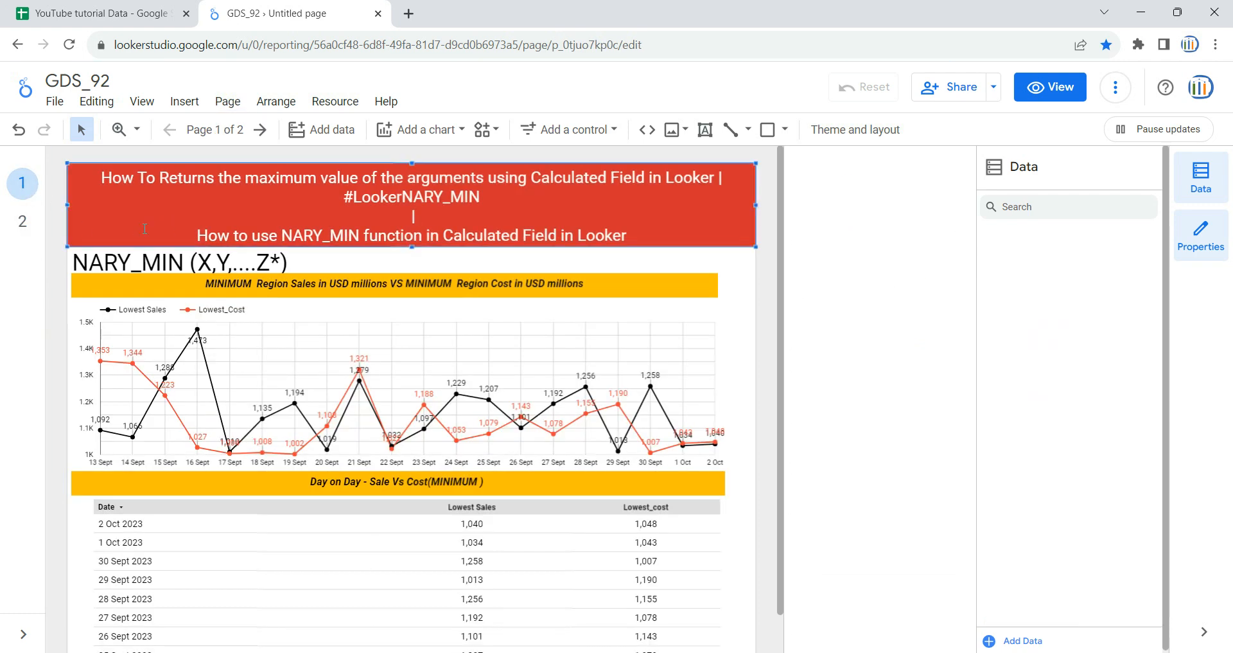
left_click(633, 278, "shift")
left_click(646, 481, "shift")
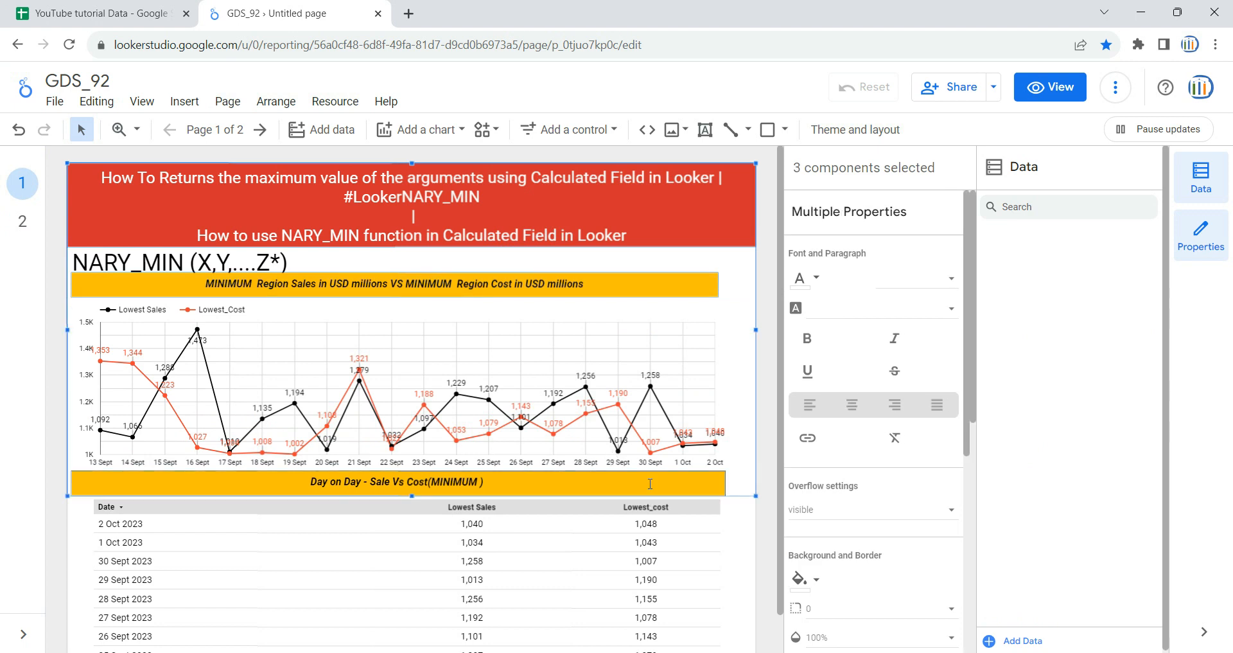
left_click(29, 226)
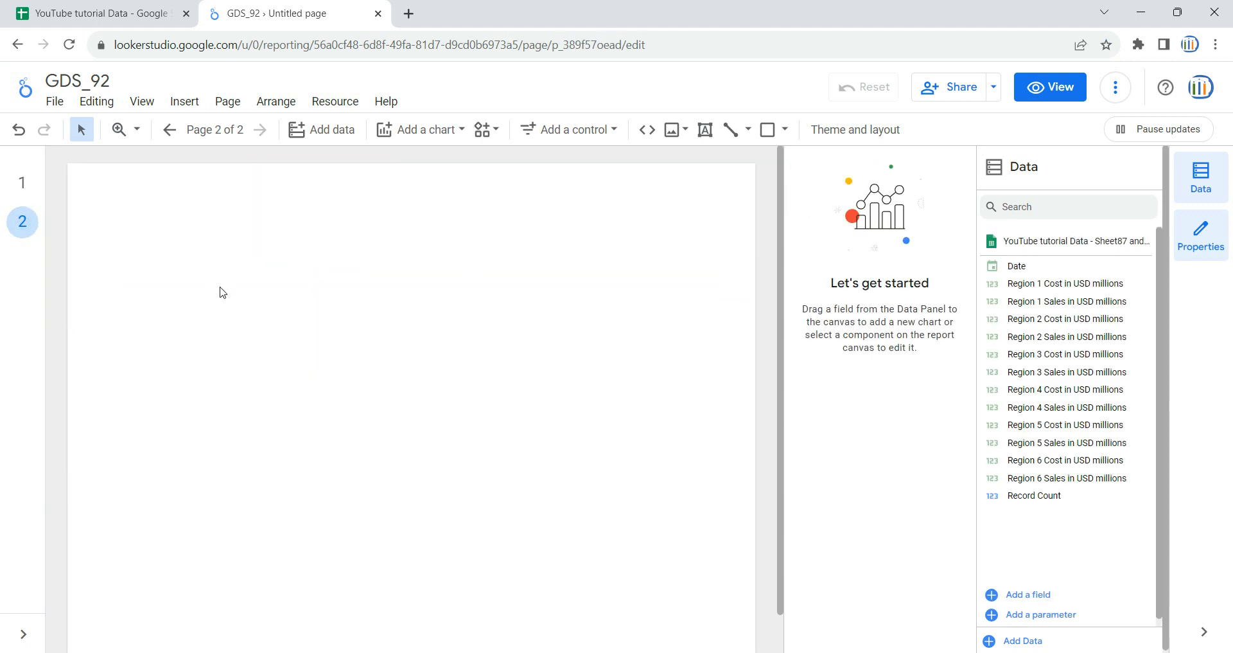
key("ctrl+v")
left_click(492, 317)
Step: Widen both yellow heading bars on page 2 together towards the right edge of the page
left_click(562, 285)
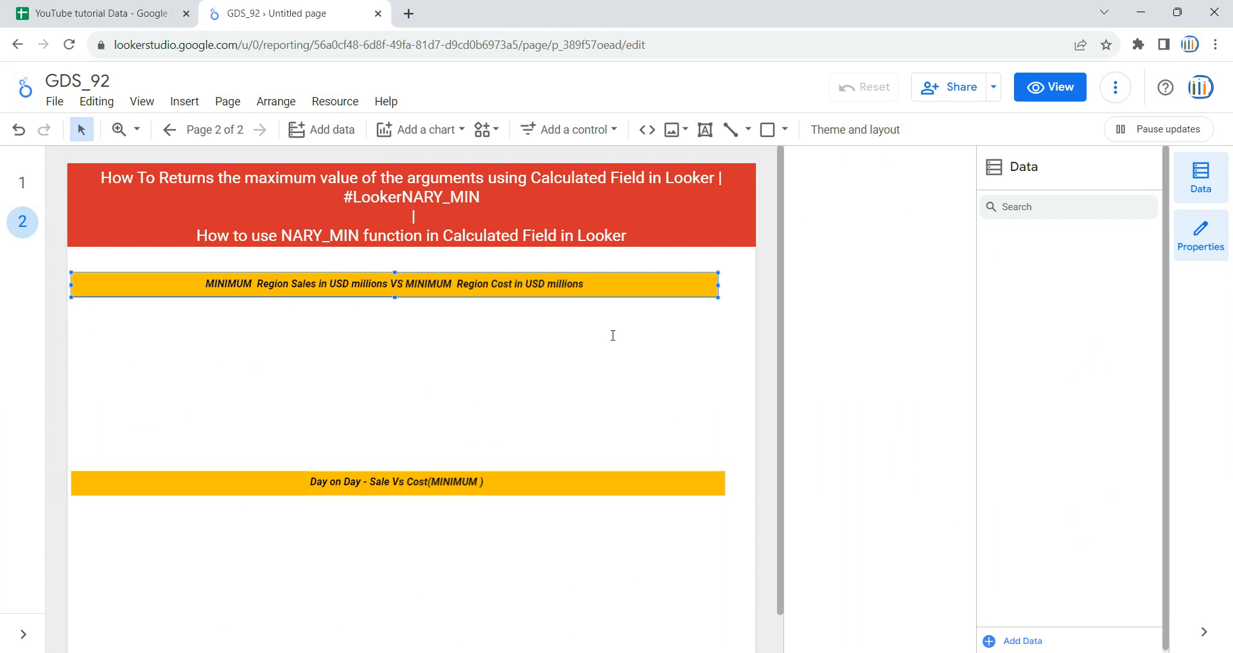
left_click(684, 492, "shift")
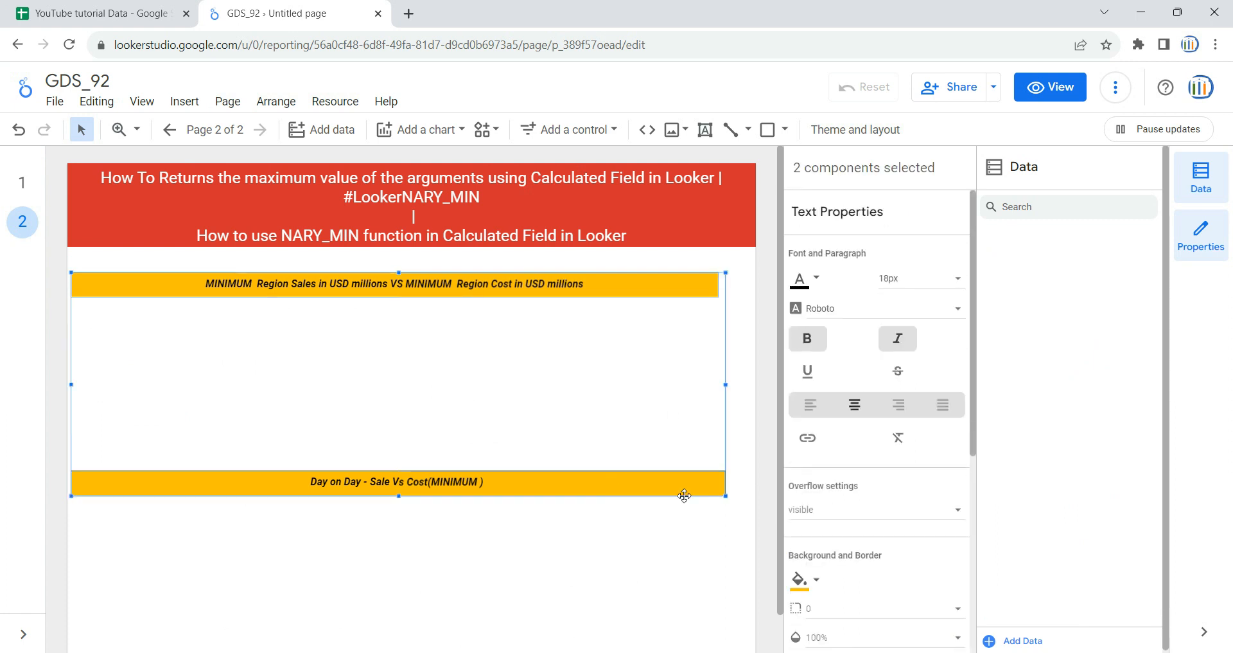
left_click(721, 384)
left_click(679, 288)
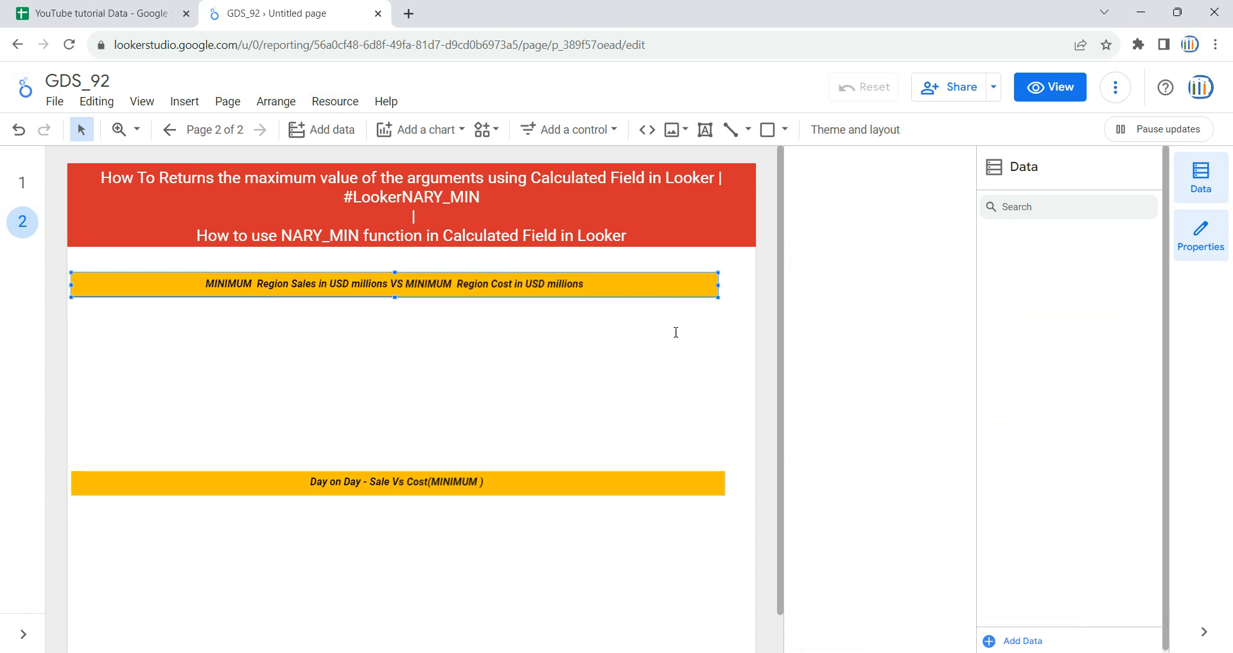
left_click(666, 483, "shift")
left_click_drag(724, 383, 756, 384)
left_click(564, 537)
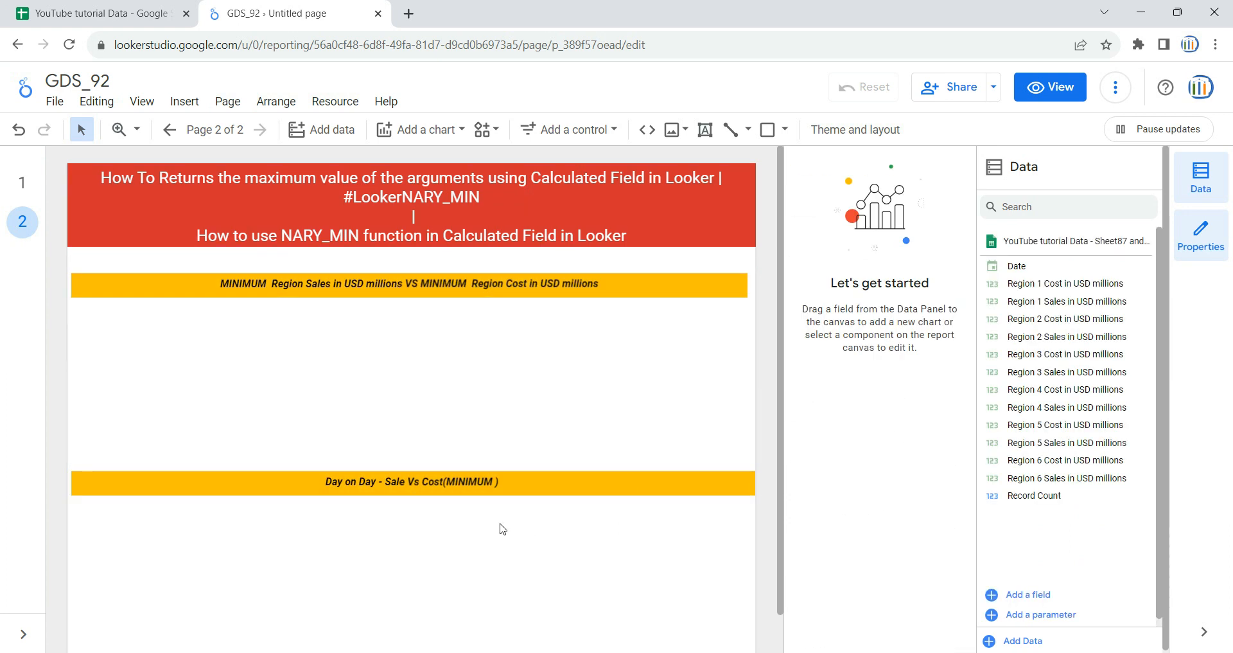
Step: Insert a table chart below the "Day on Day - Sale Vs Cost(MINIMUM )" heading and stretch it across nearly the full page width
scroll(503, 528, "down", 1)
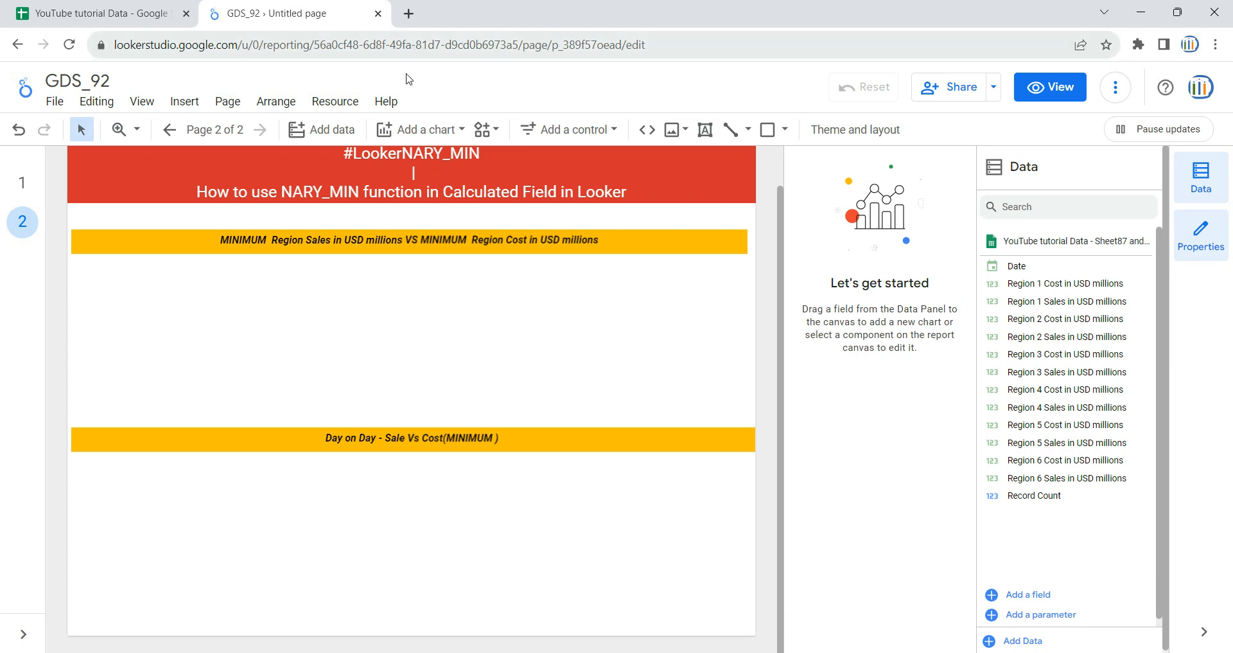
left_click(419, 131)
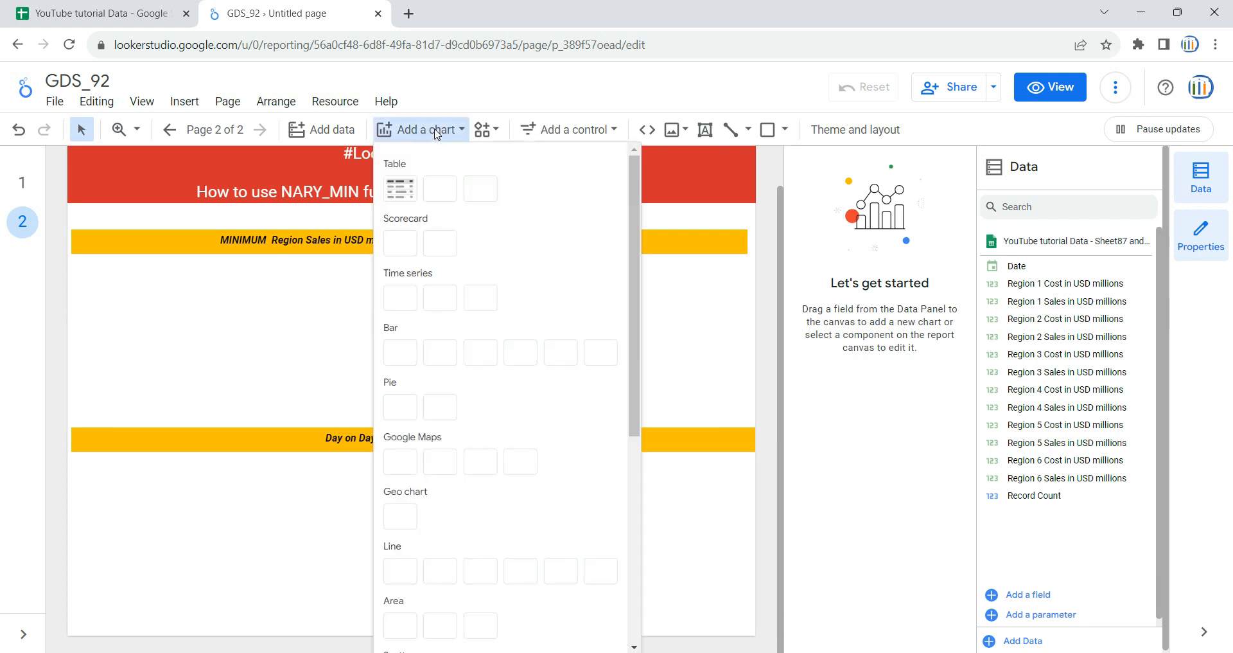
left_click(395, 189)
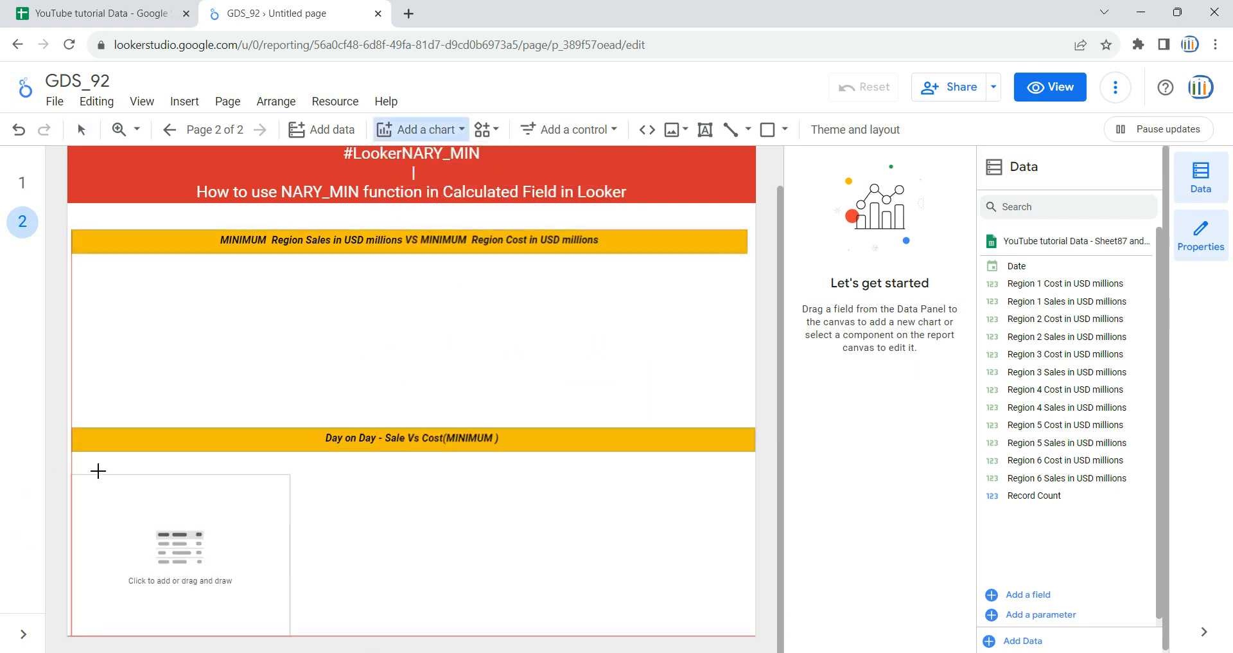
left_click(81, 463)
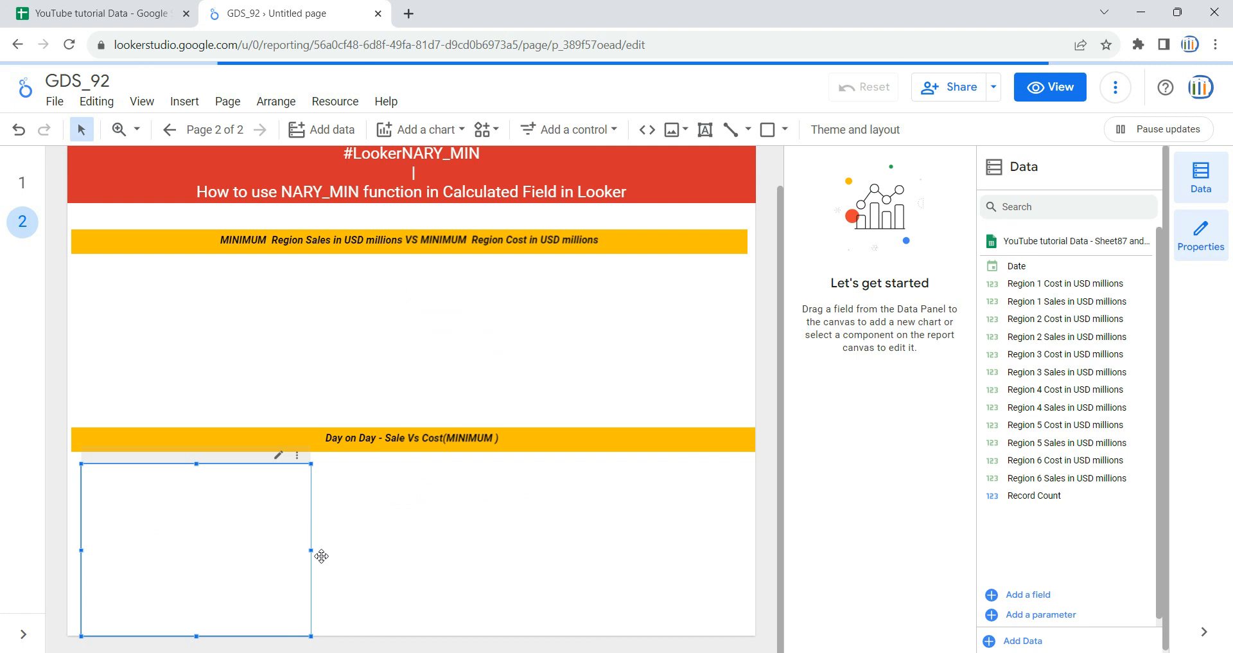
left_click_drag(311, 550, 738, 550)
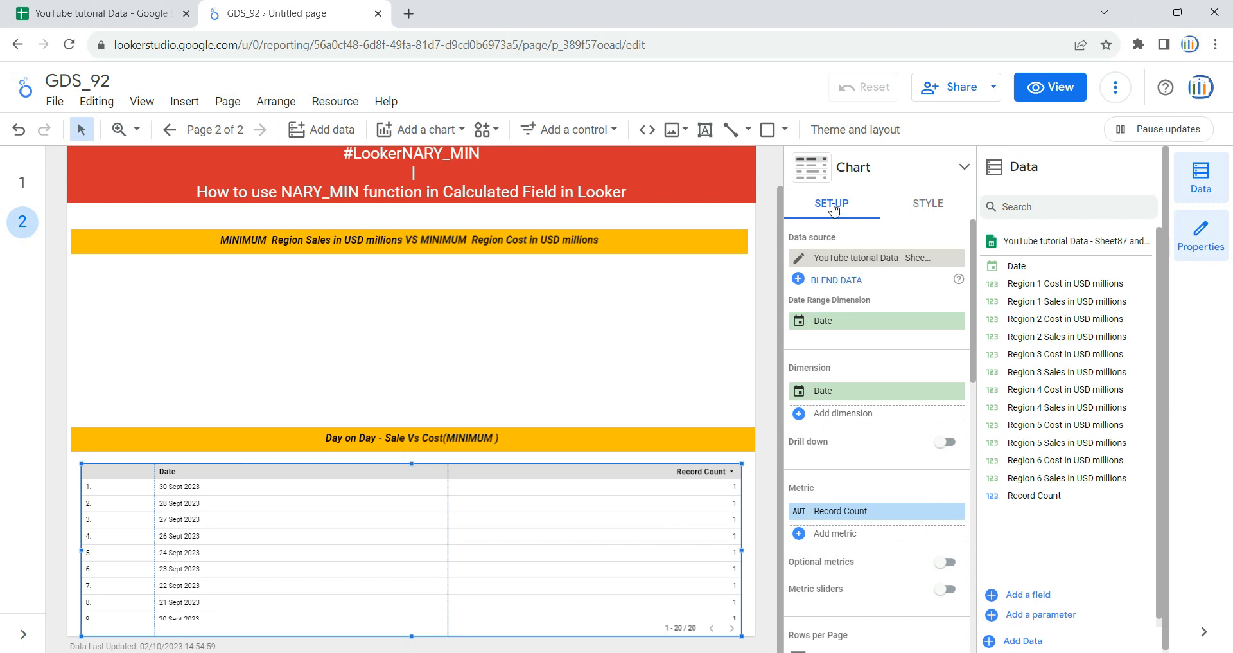
Step: Review the data sources available for the table and compare them with the YouTube tutorial Data spreadsheet
left_click(860, 258)
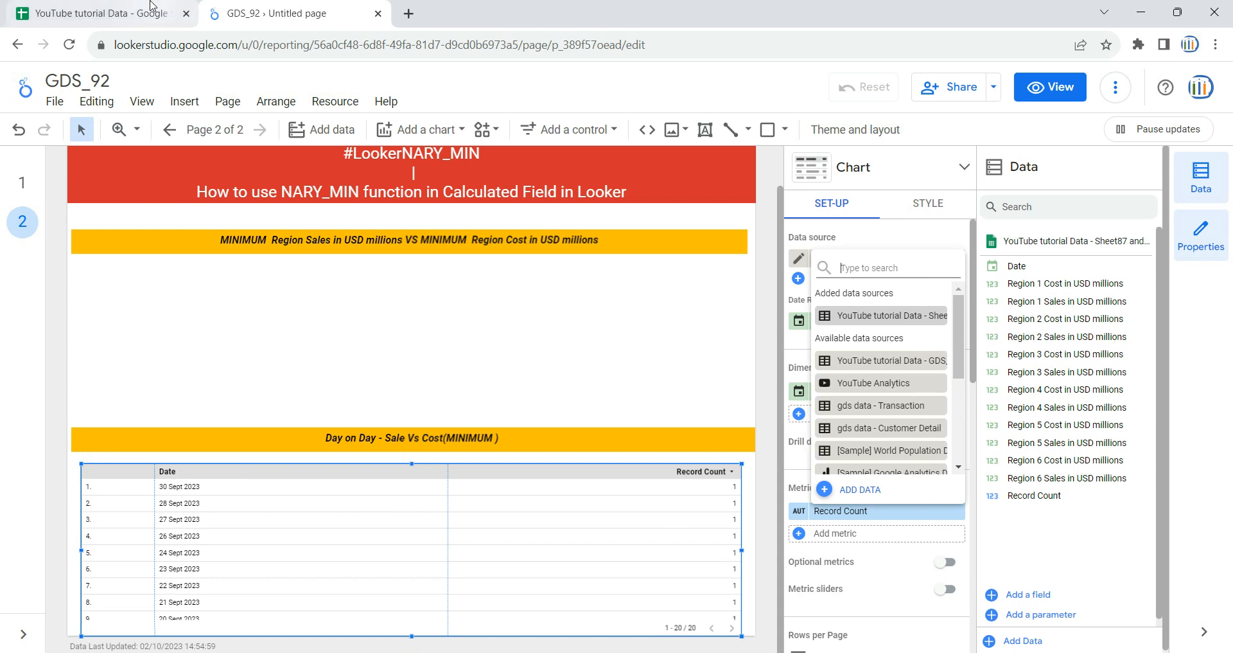
left_click(129, 14)
left_click(615, 345)
left_click(286, 9)
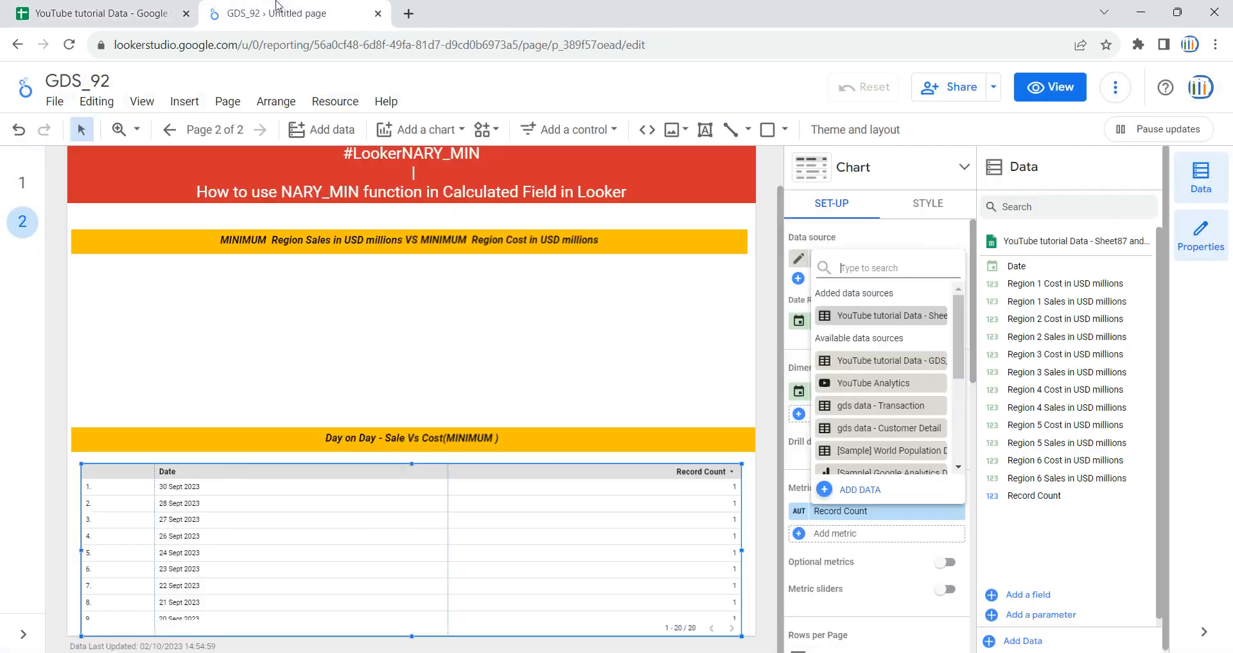
left_click(1082, 552)
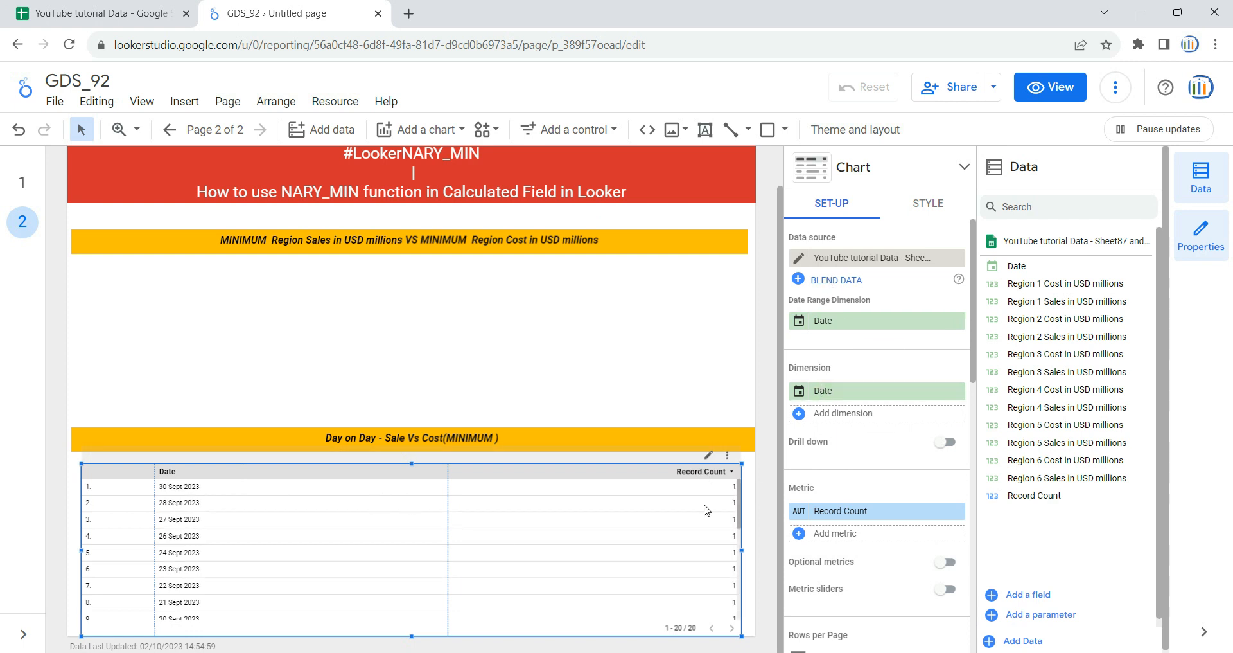
Step: Narrow the table's Date column
left_click_drag(448, 531, 287, 541)
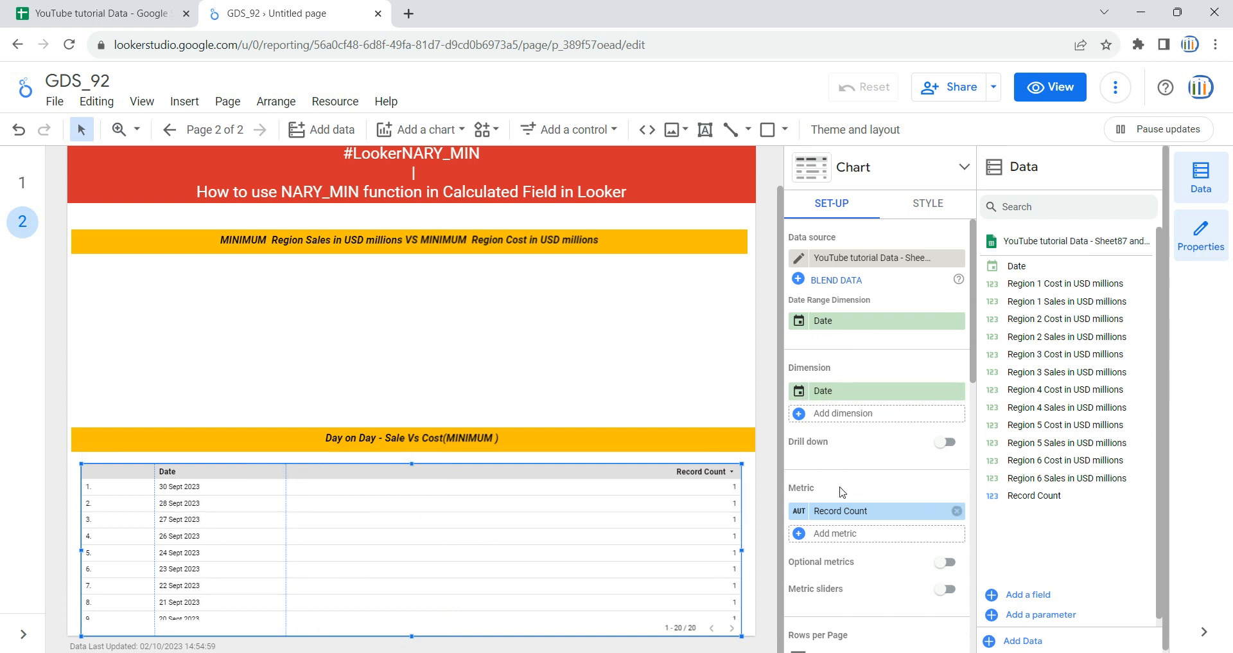
scroll(840, 479, "down", 1)
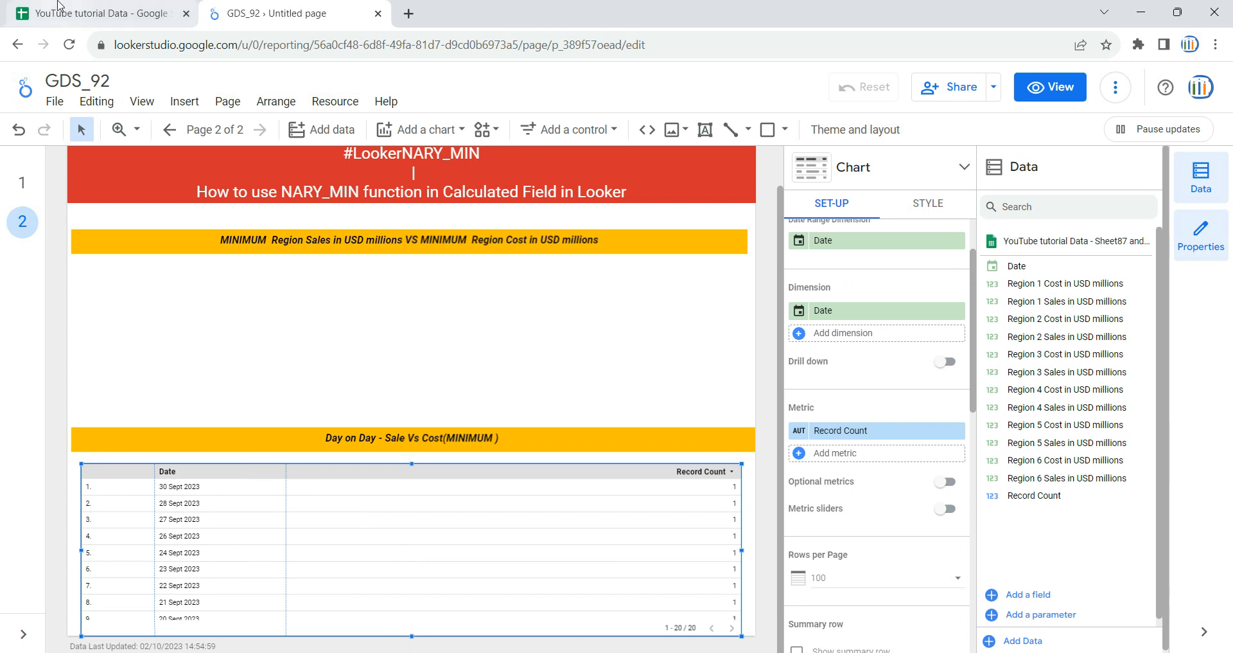
Step: Switch to the YouTube tutorial Data spreadsheet and copy the Region 1 to Region 6 Sales headers in B1:G1 of Sheet87 and 88
left_click(97, 12)
left_click_drag(495, 618, 410, 619)
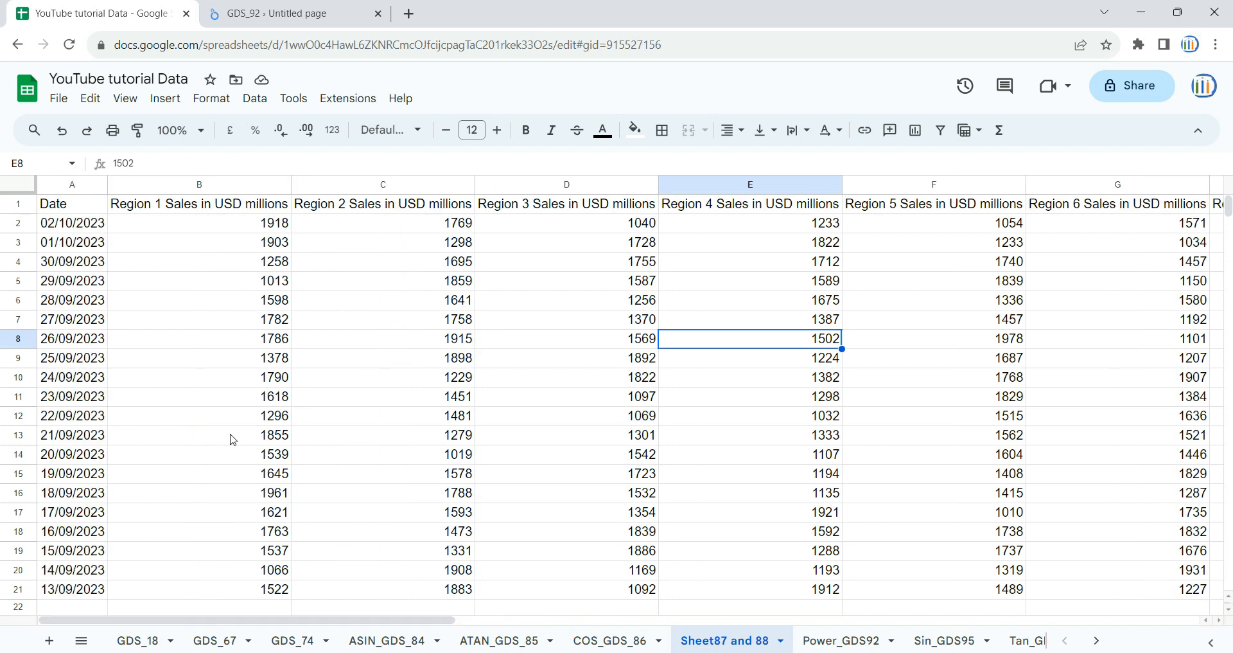
left_click(101, 229)
left_click(98, 304)
left_click_drag(168, 204, 1109, 209)
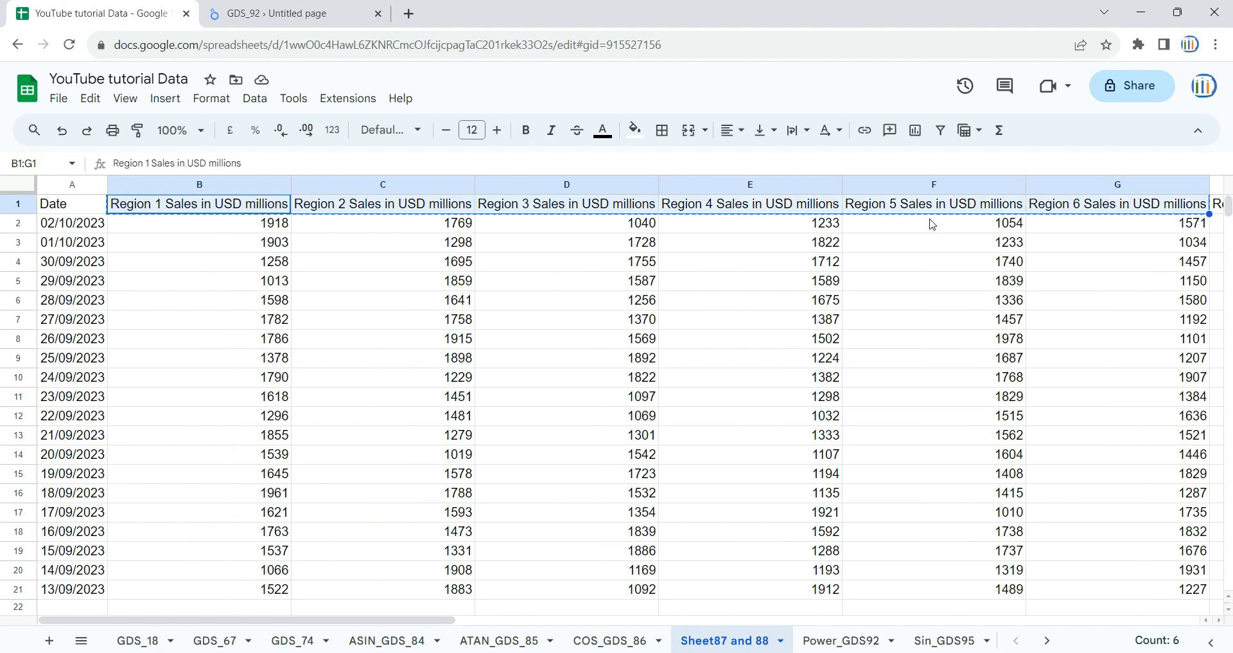
Step: Return to the Looker Studio report and create a new calculated metric field for the table named Sales_MIn
left_click(288, 8)
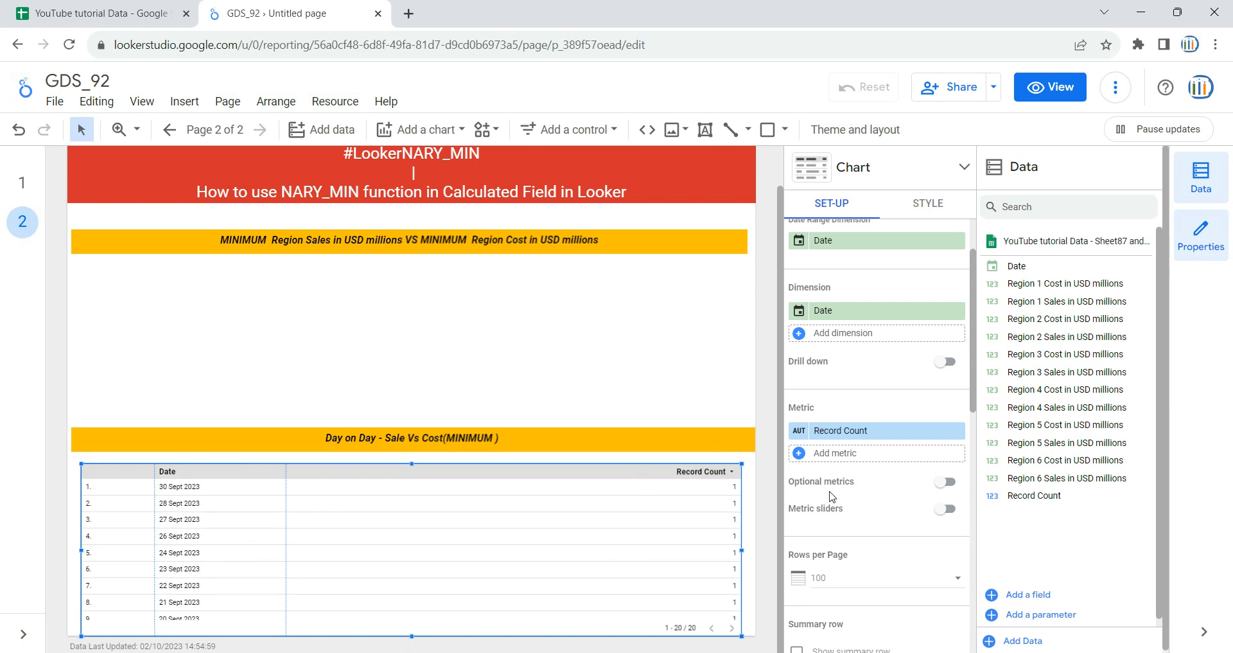
left_click(833, 453)
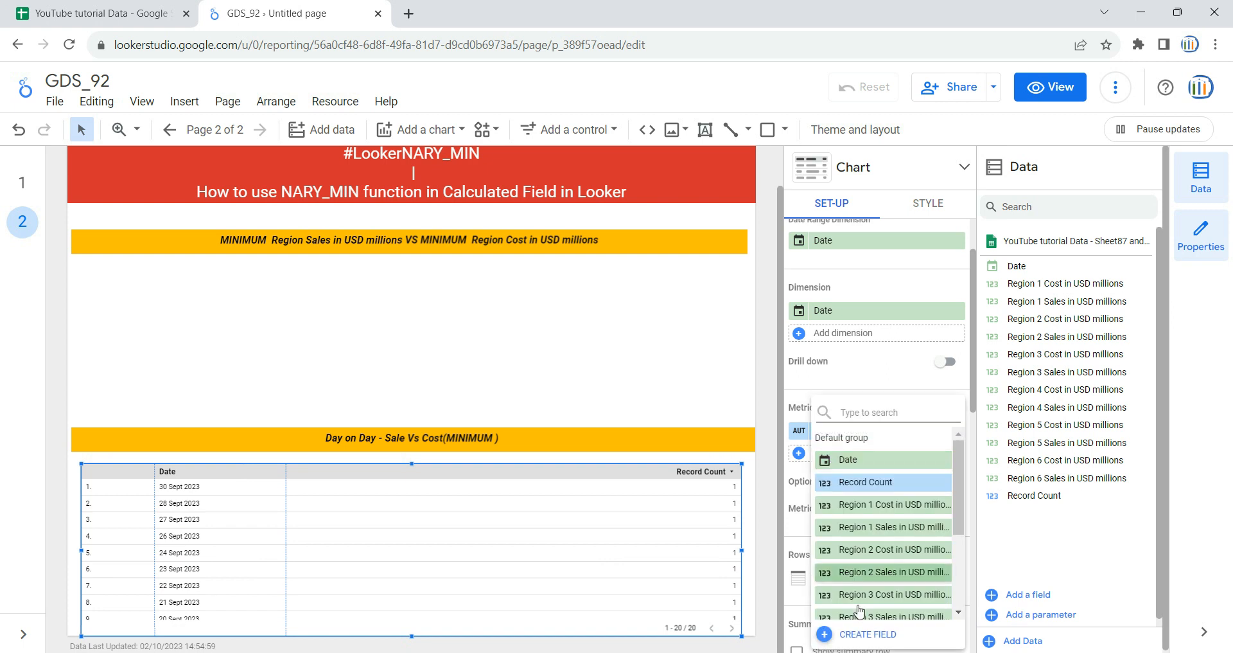
left_click(859, 635)
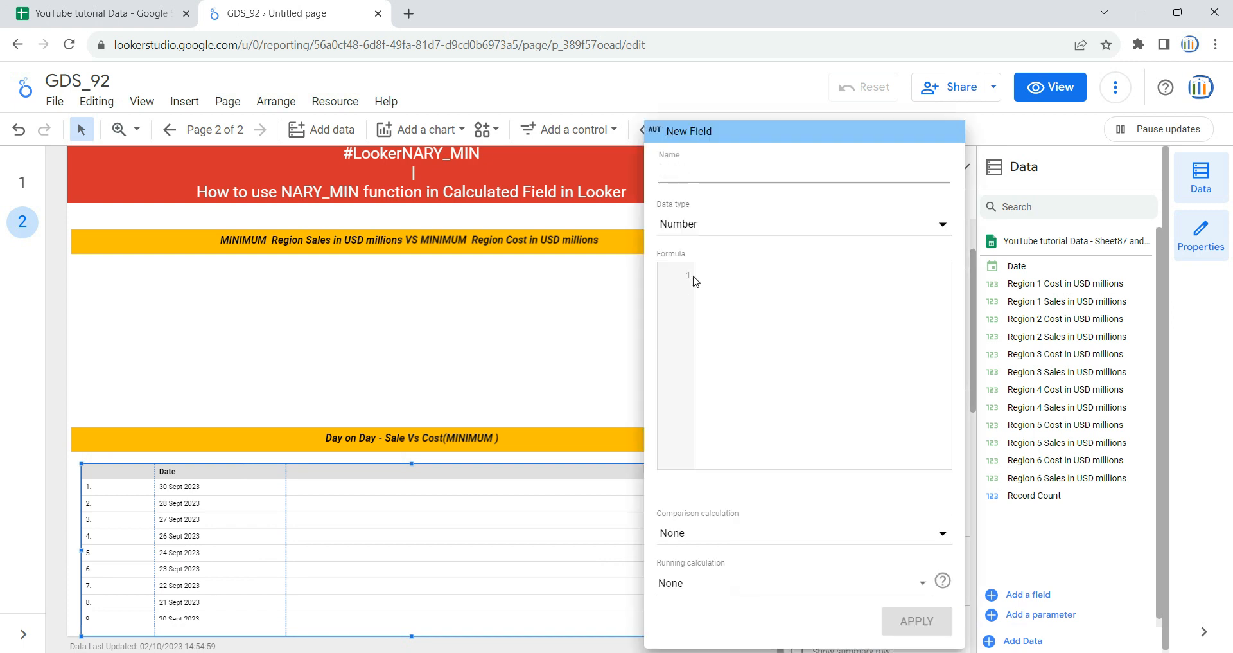
type("Sales_MIn")
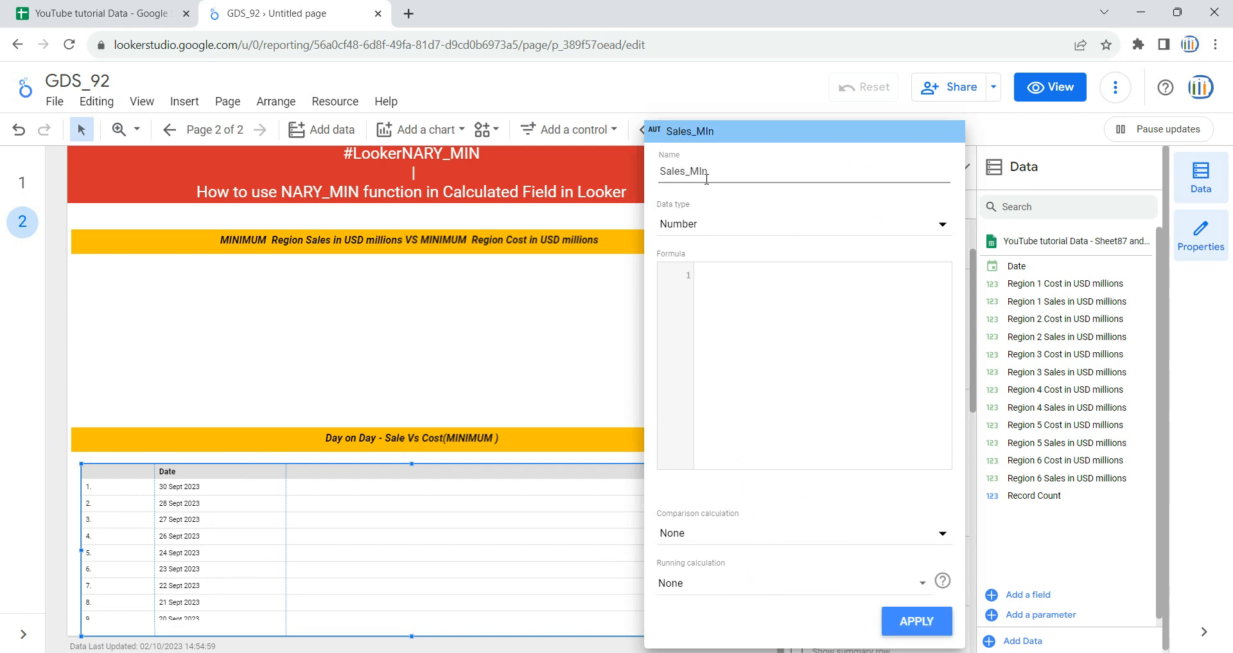
Step: Enter the NARY_MIN function as the field's formula and paste the copied Region 1 to Region 6 Sales field names as its arguments
left_click(853, 337)
type("nart")
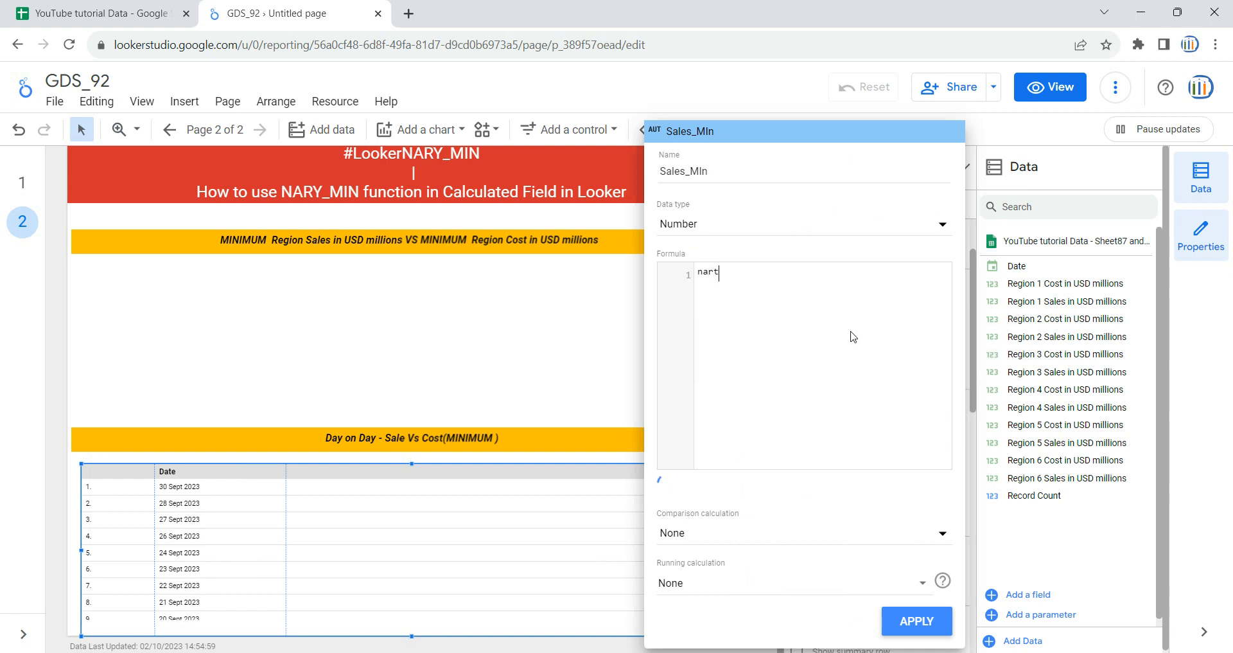
key("BackSpace")
type("y")
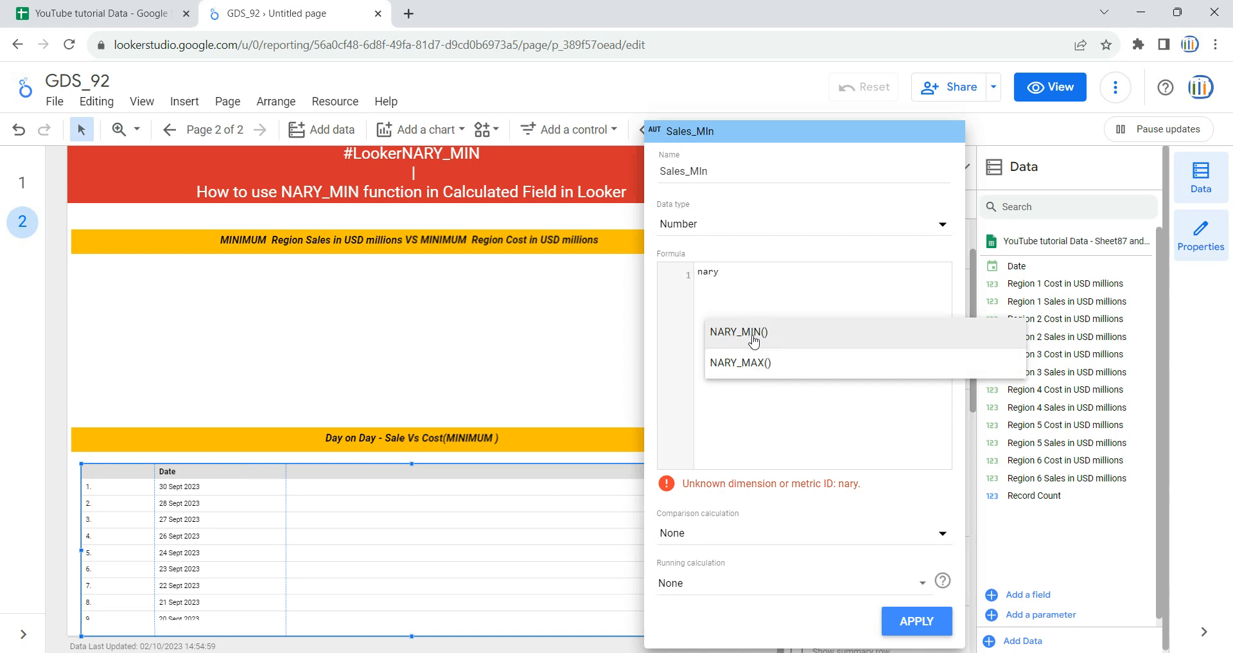
left_click(754, 339)
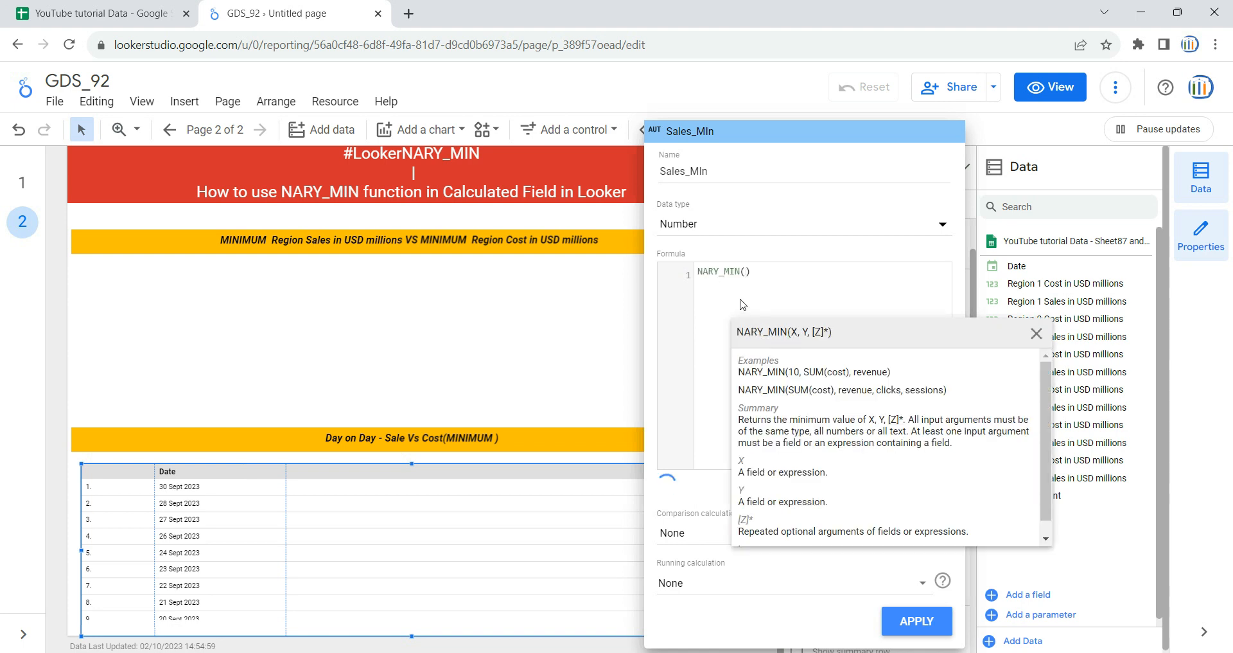
type("Region 1 Sales in USD millions, Region 2 Sales in USD millions, Region 3 Sales in USD millions, Region 4 Sales in USD millions, Region 5 Sales in USD millions, Region 6 Sales in USD millions")
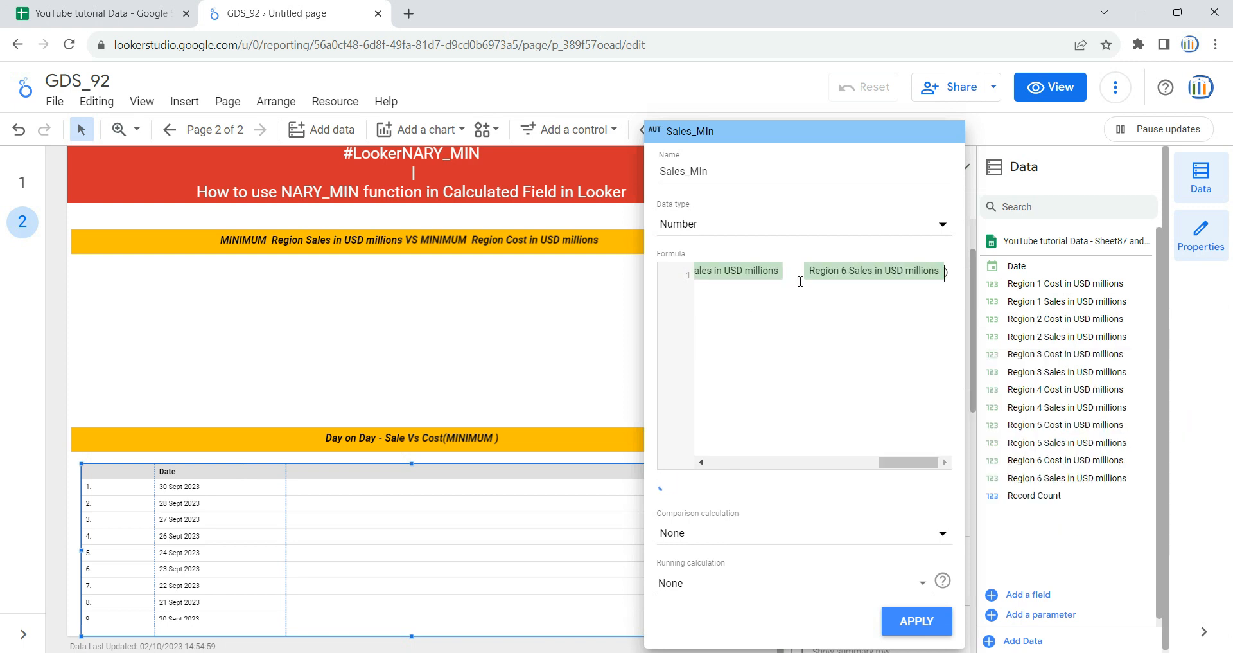
Step: Separate the Region 1 to Region 6 Sales fields in the Sales_MIn NARY_MIN formula with commas
type(",")
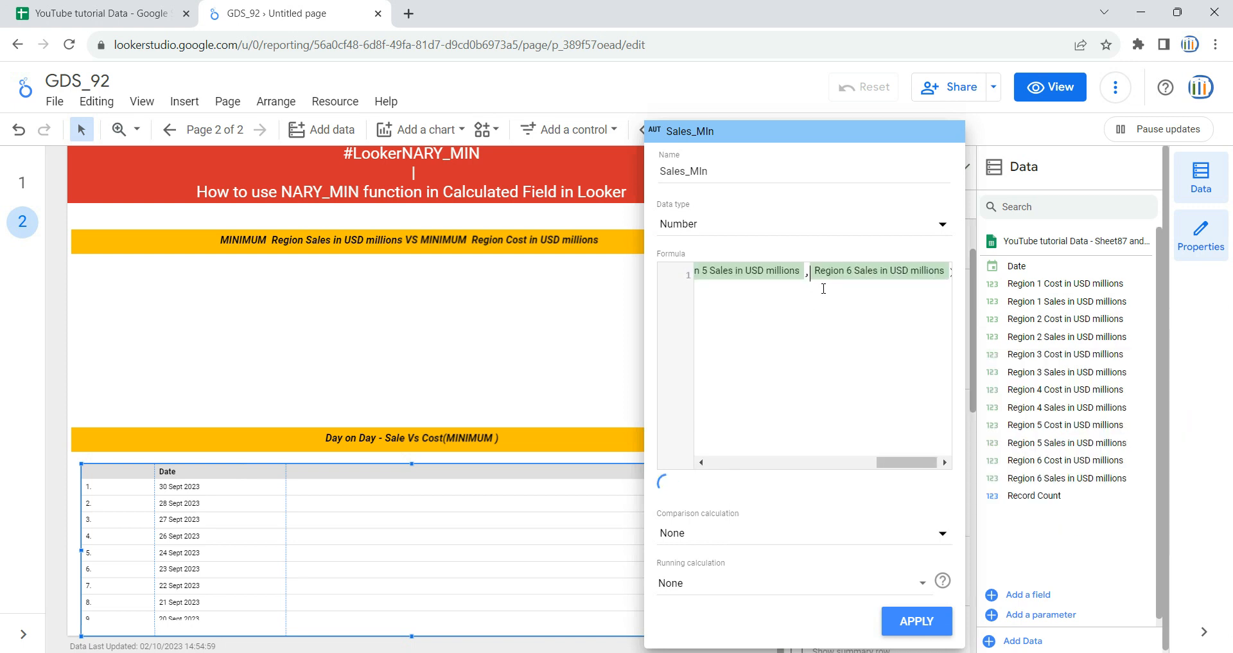
key("Left")
type(",")
key("Left")
key("Left")
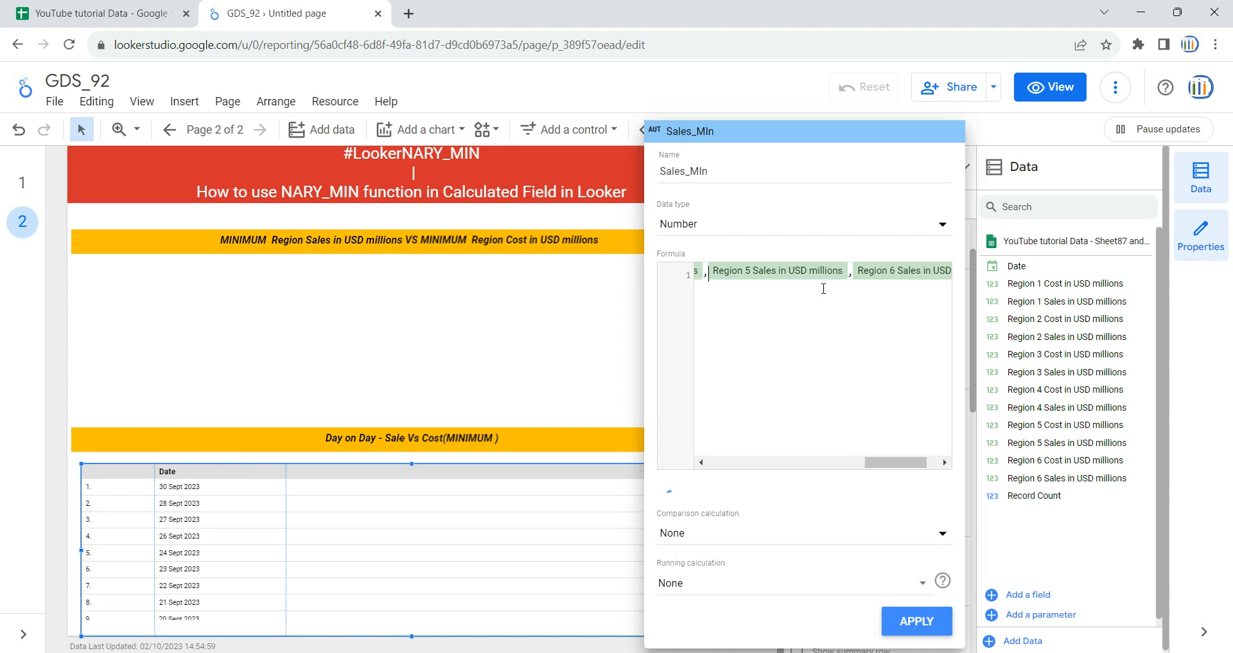
key("Left")
key("Left")
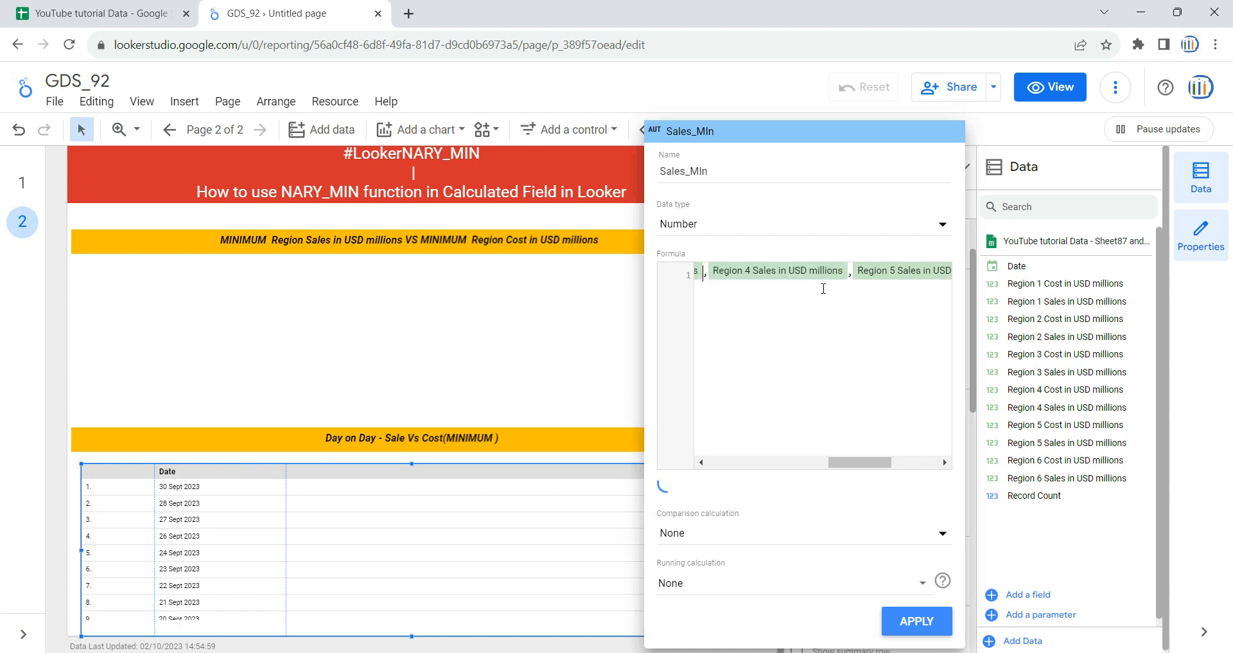
type(",")
key("Left")
key("Left")
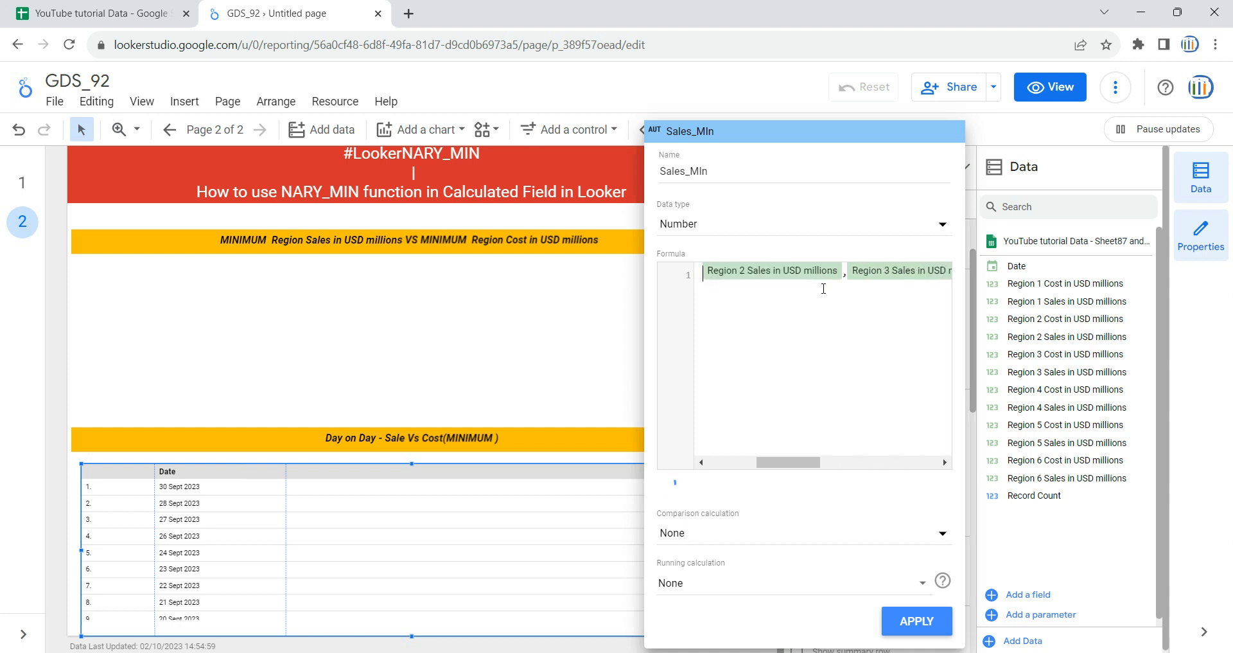
type(",")
key("Left")
key("Left")
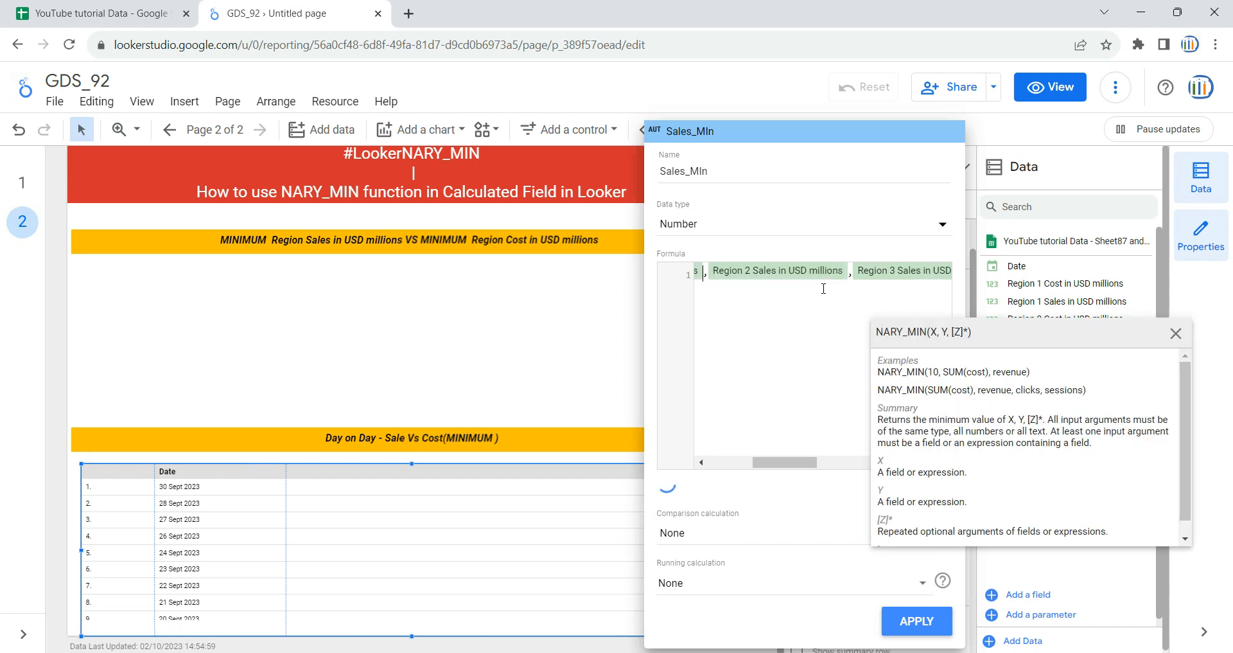
left_click(811, 285)
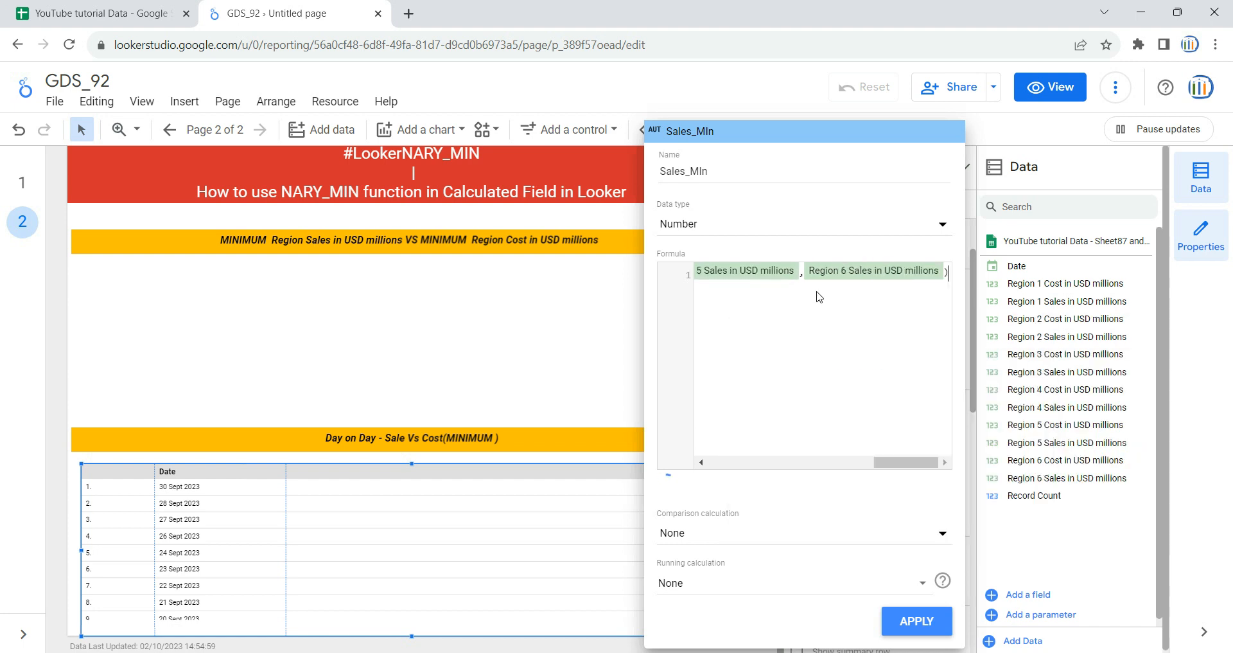
Step: Apply the Sales_MIn calculated field and narrow the table's Record Count column
left_click(917, 621)
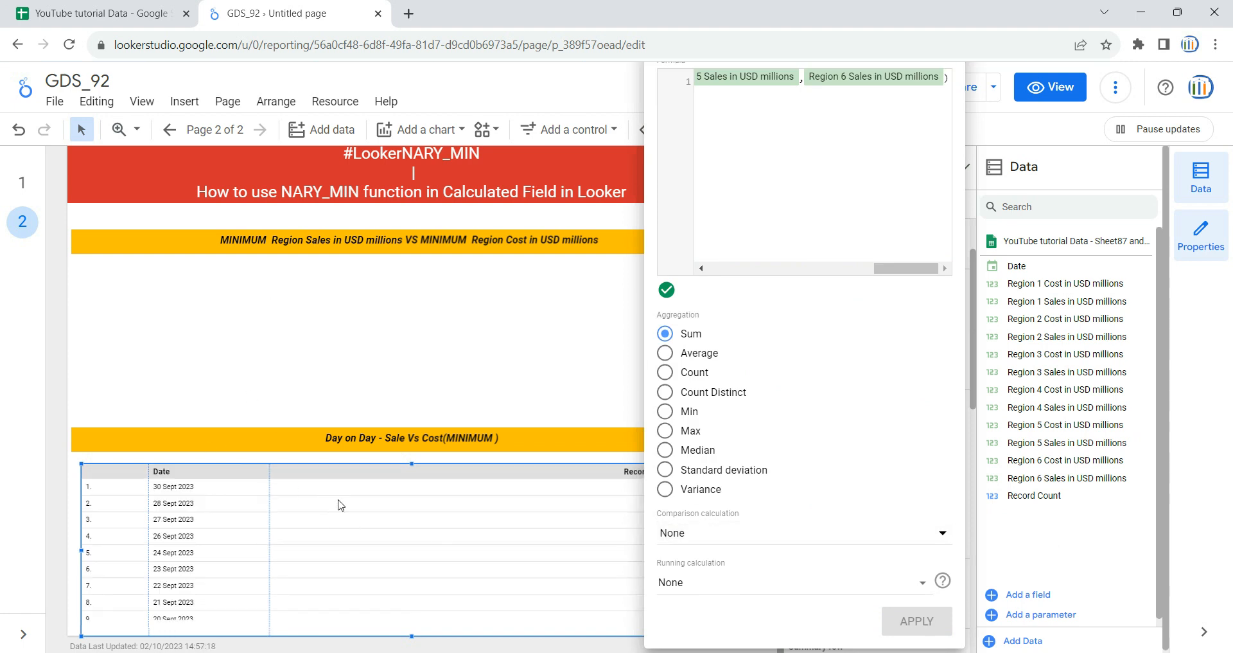
left_click(58, 419)
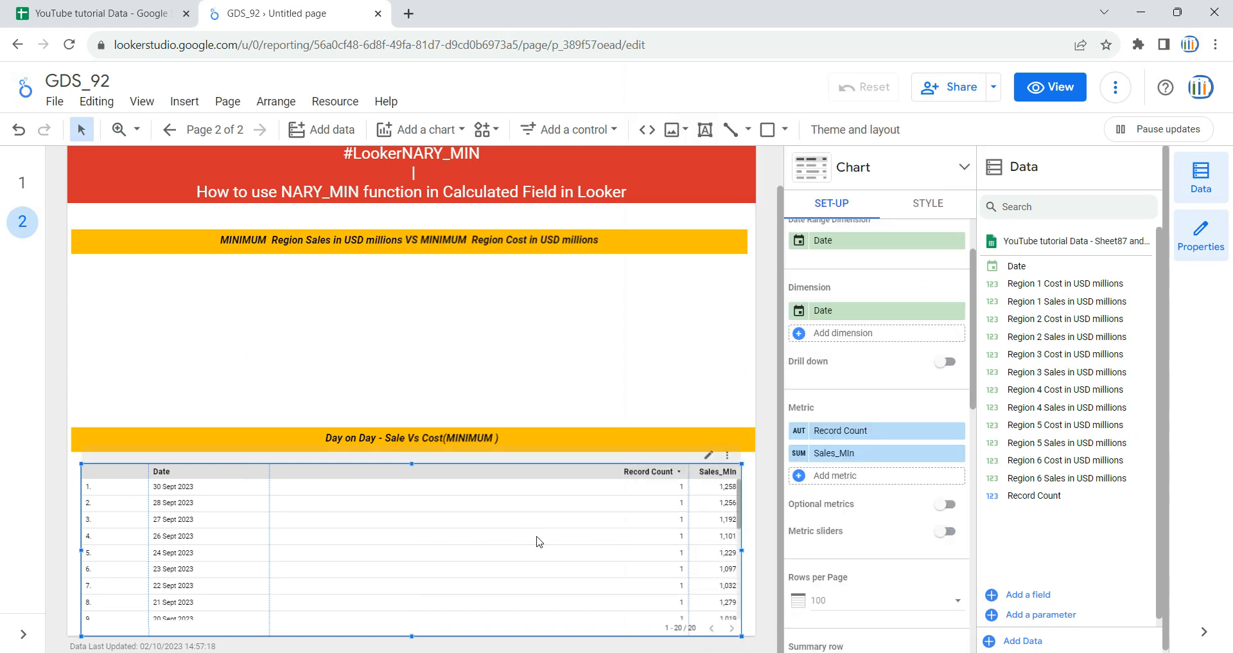
left_click_drag(689, 517, 345, 532)
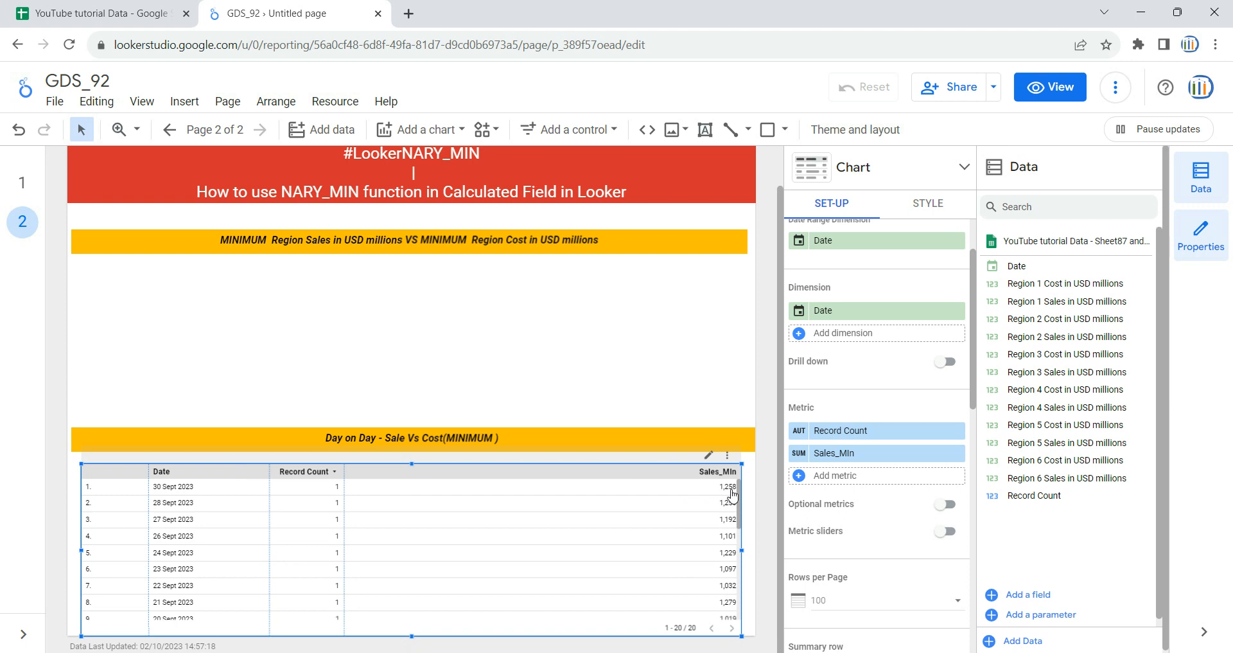
Step: Switch to the YouTube tutorial Data spreadsheet and filter the Date column of Sheet87 and 88 to show only 30/09/2023
left_click(117, 7)
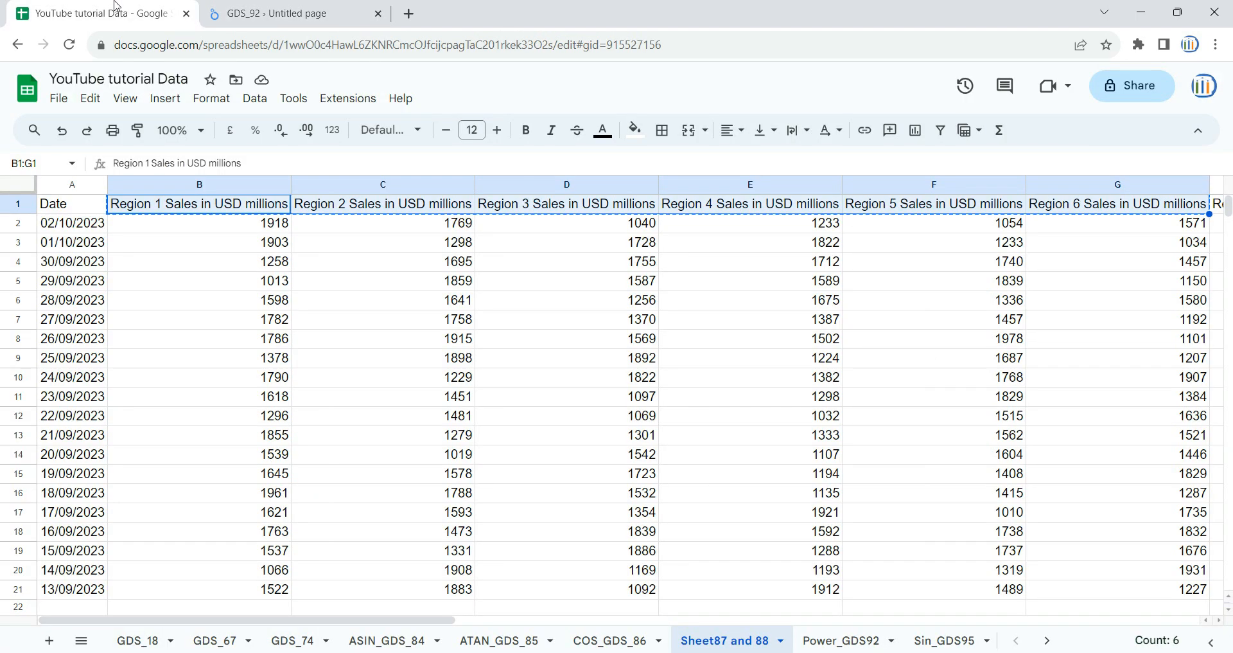
left_click(72, 204)
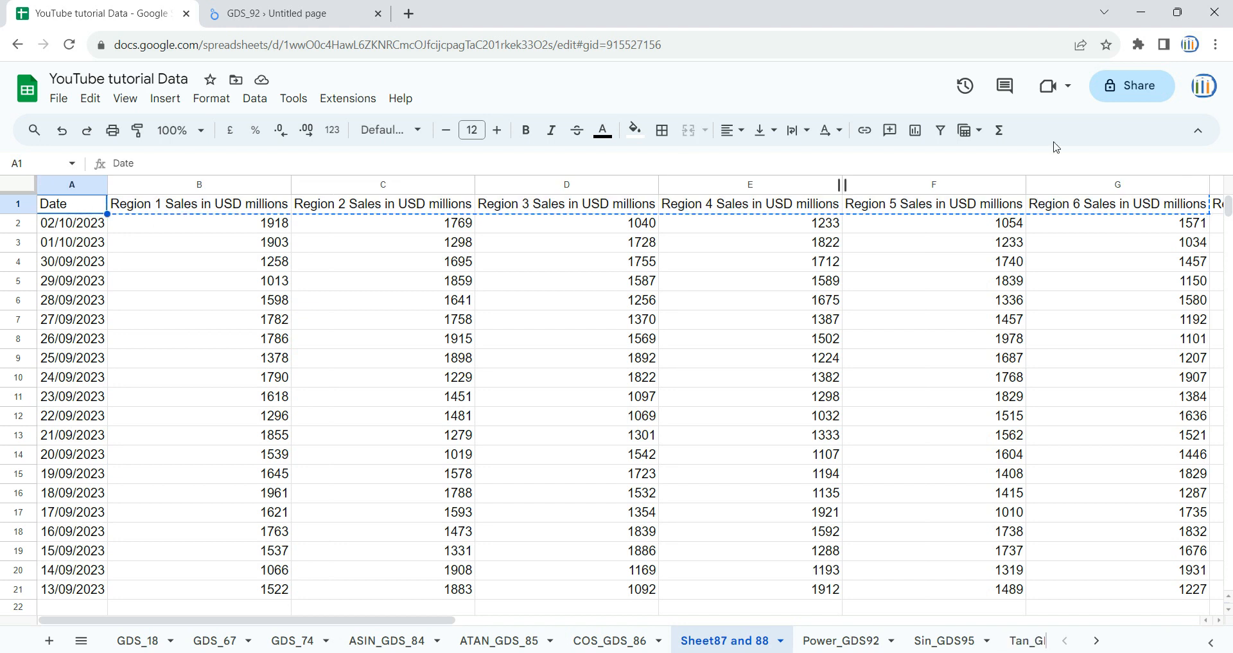
left_click(941, 130)
left_click(99, 205)
left_click(170, 405)
scroll(218, 514, "down", 3)
scroll(219, 528, "down", 5)
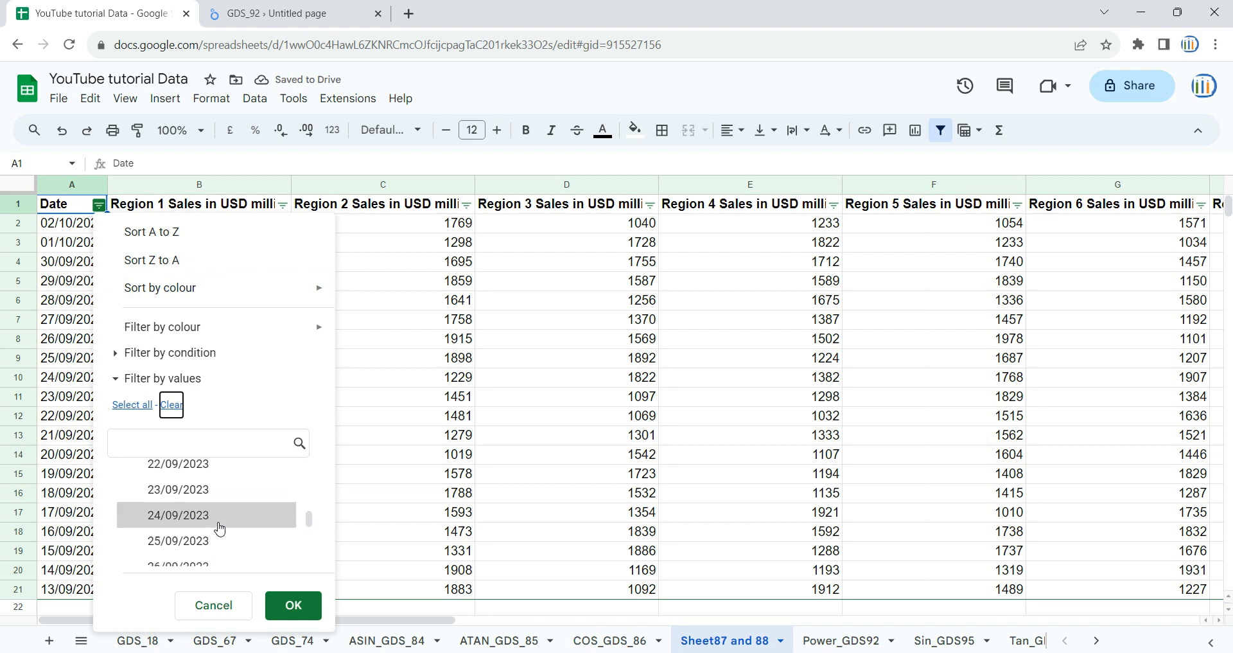
left_click(206, 510)
left_click(294, 605)
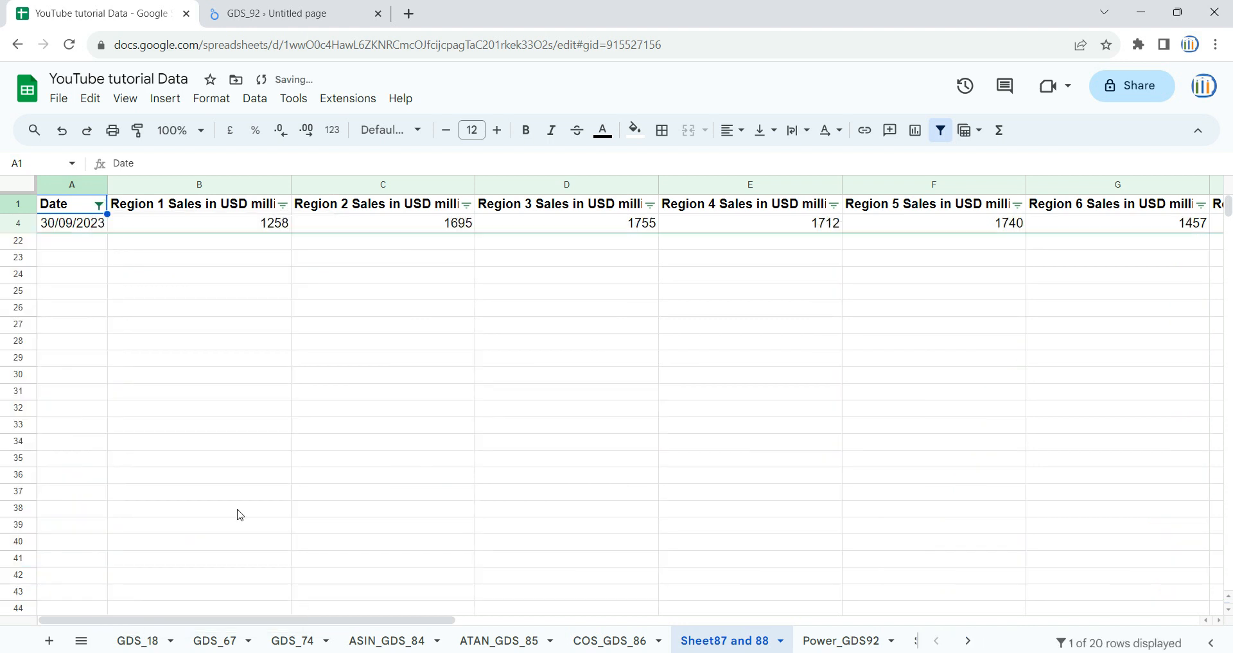
Step: Select the filtered row's Region 1 to Region 6 Sales values in B4:G4 and display their minimum in the selection summary
left_click(202, 225)
key("shift+Right")
key("shift+Right")
key("shift+Right")
key("shift+Right")
key("shift+Right")
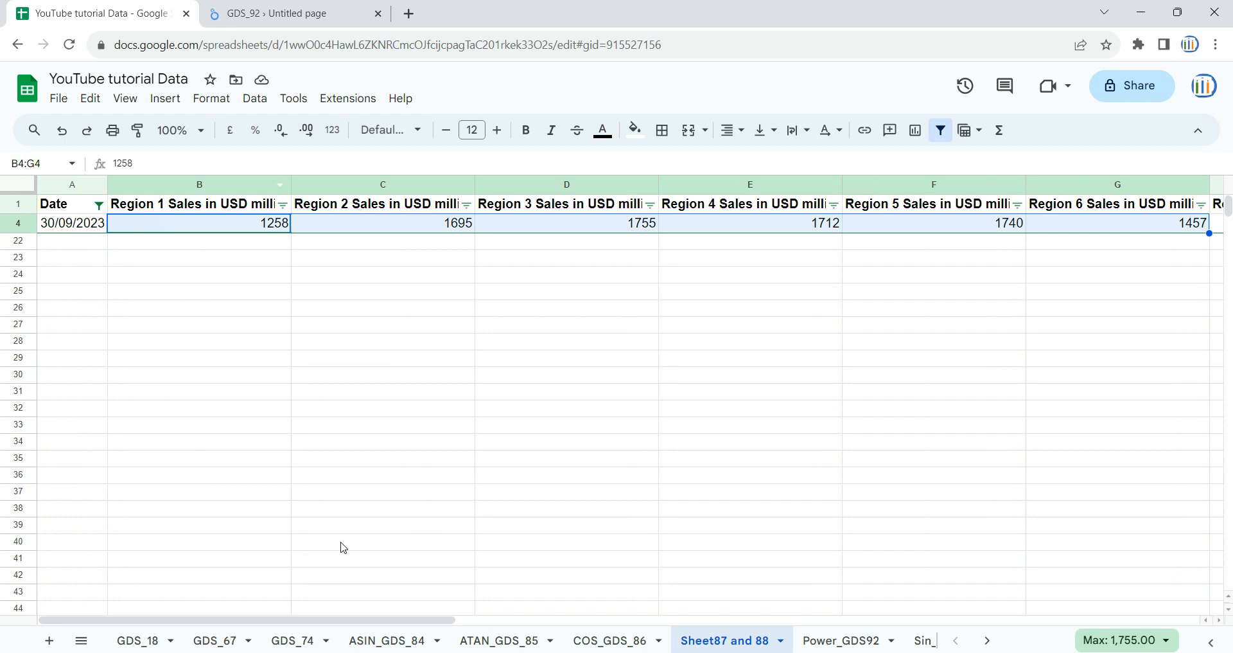
left_click_drag(422, 621, 487, 621)
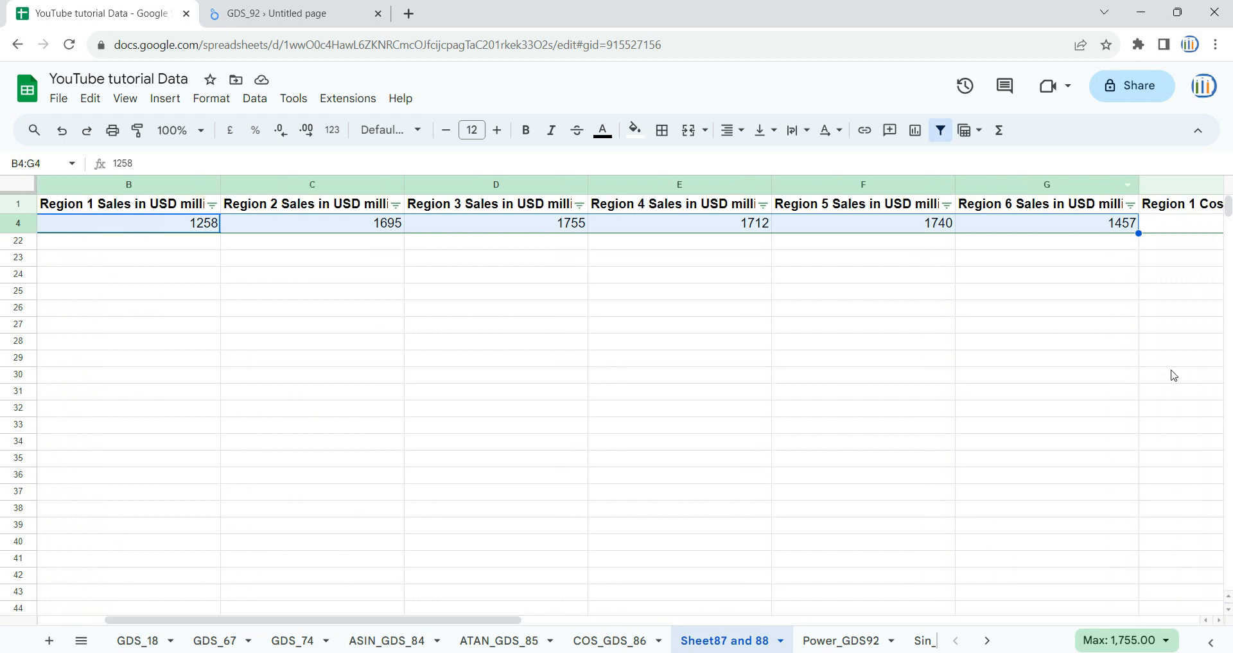
left_click(1124, 640)
left_click(1121, 559)
Step: Return to the Looker Studio report and remove the Record Count metric from the table
left_click(270, 7)
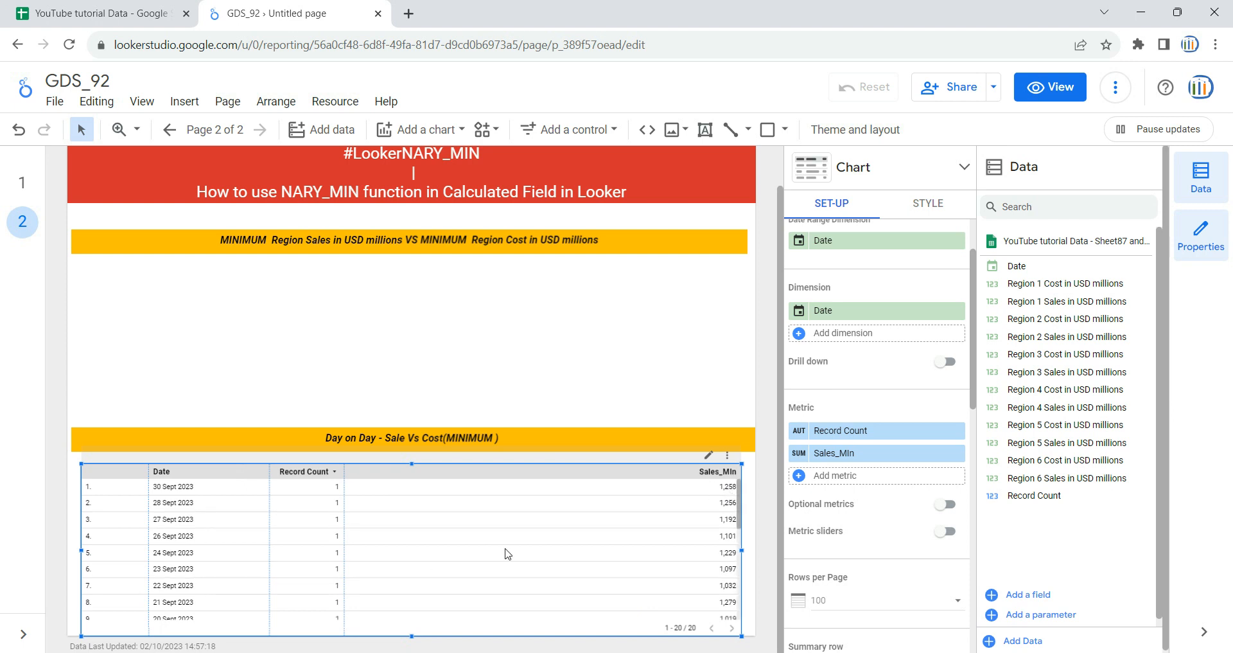
left_click(958, 433)
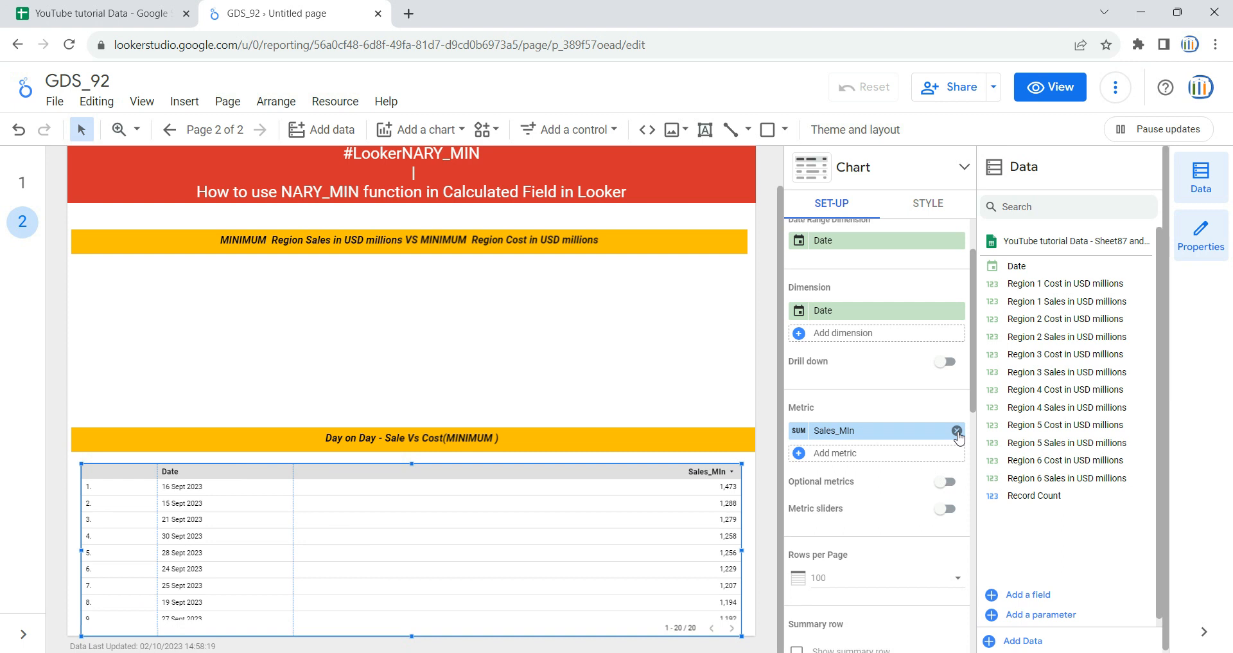
Step: Create a new calculated metric field for the table named Cost_Min and enter the NARY_MIN function as its formula
left_click(852, 460)
left_click(854, 635)
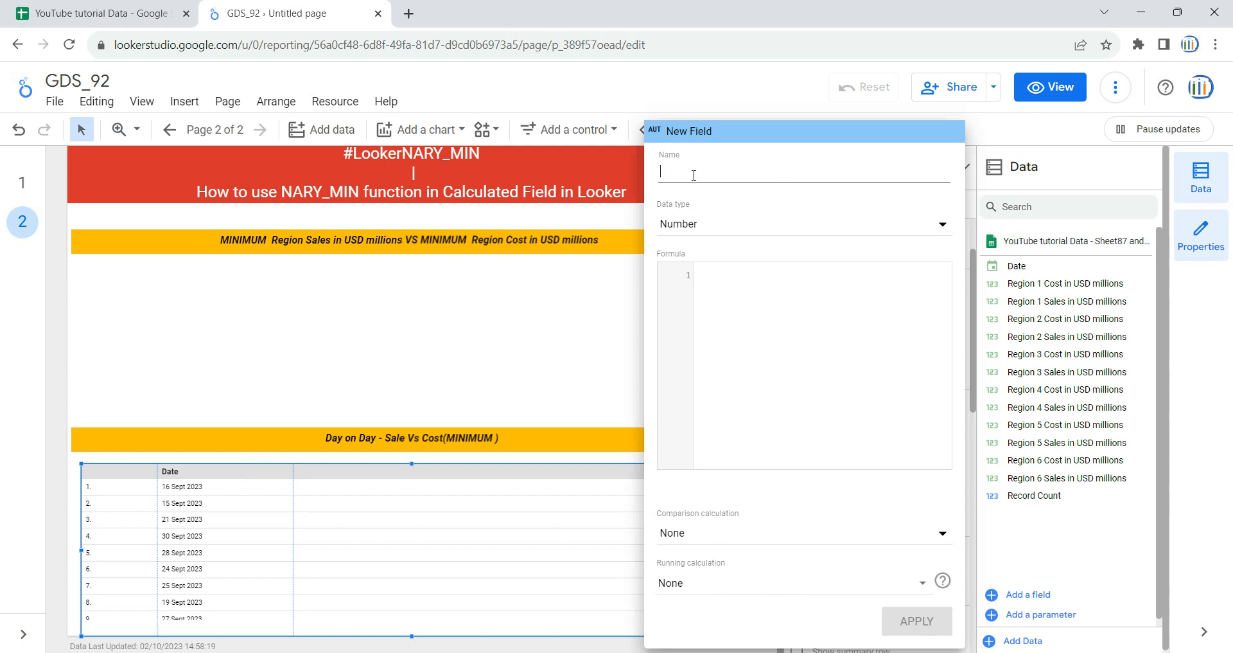
type("Cost_Min")
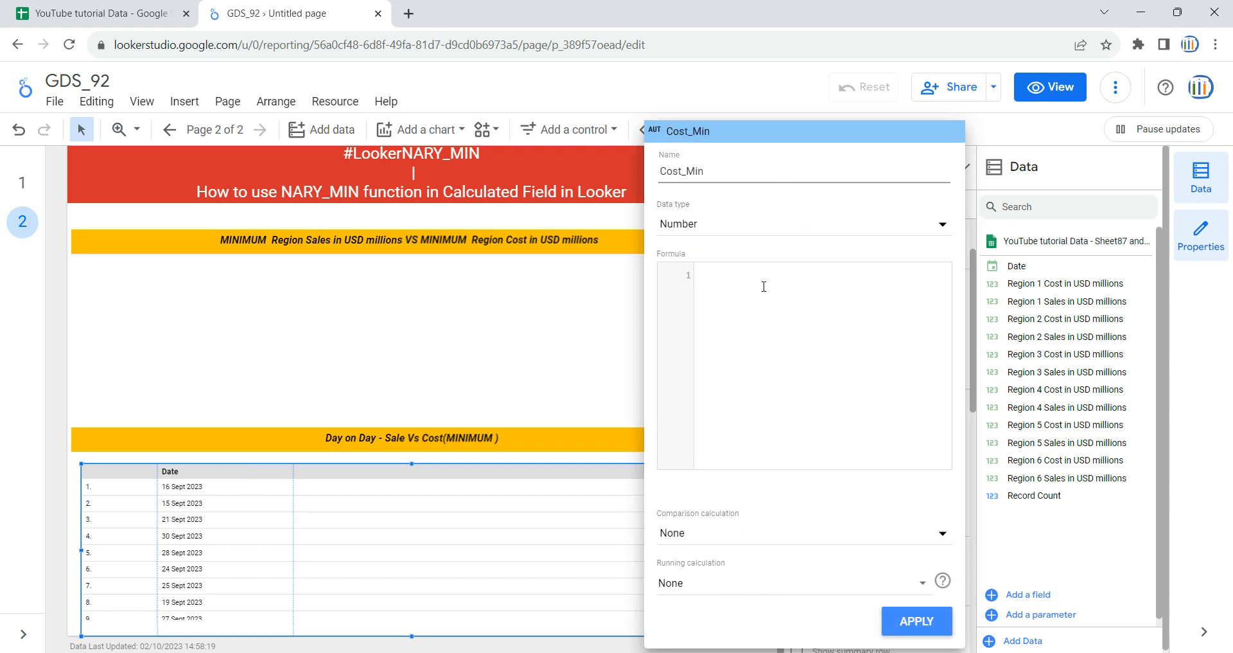
left_click(771, 286)
type("nary")
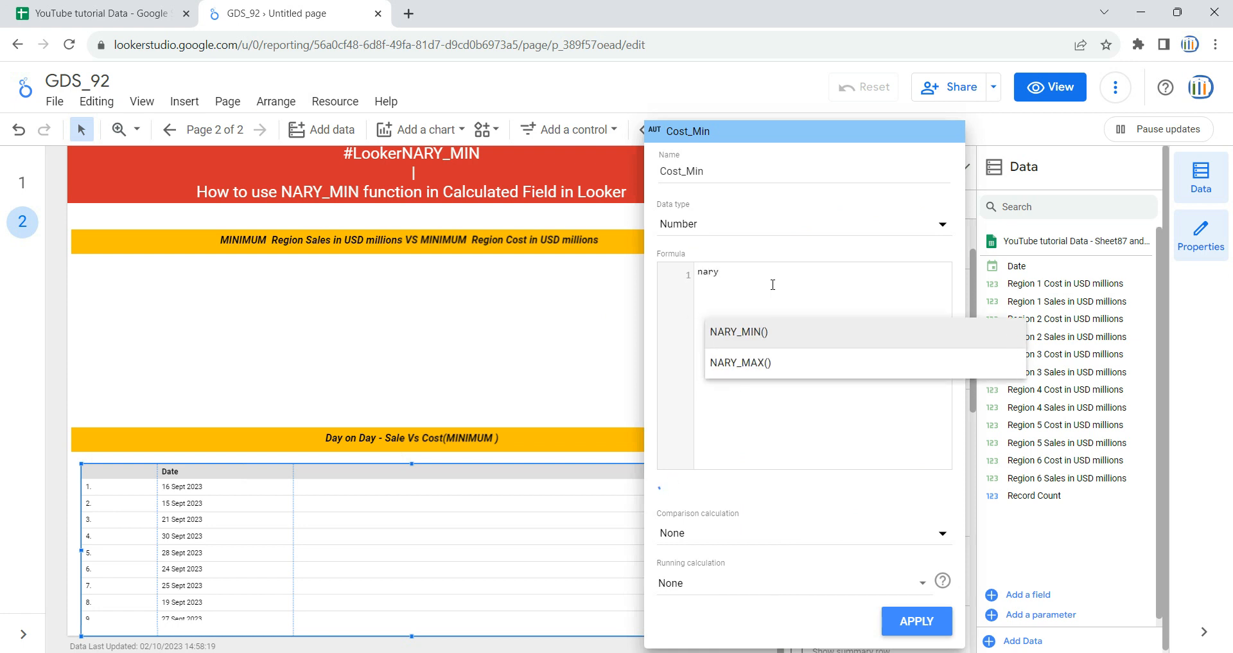
type("_min")
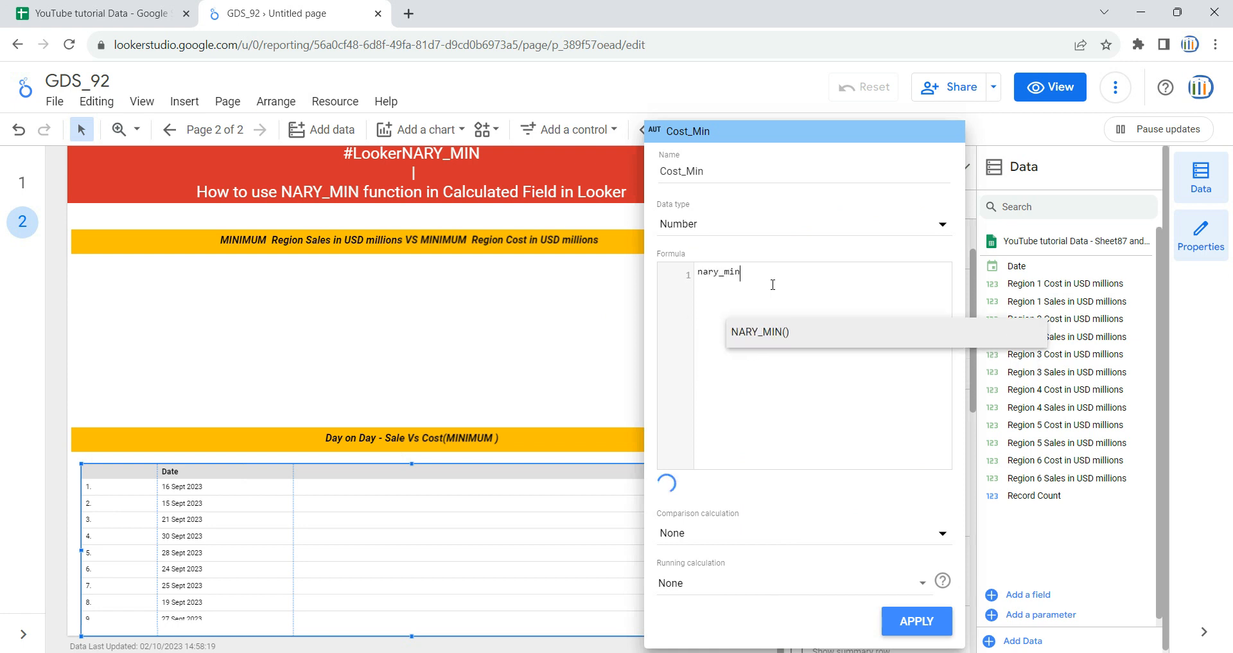
key("Return")
Step: Switch to the YouTube tutorial Data spreadsheet and copy the Region 1 to Region 6 Cost headers in H1:M1
left_click(103, 14)
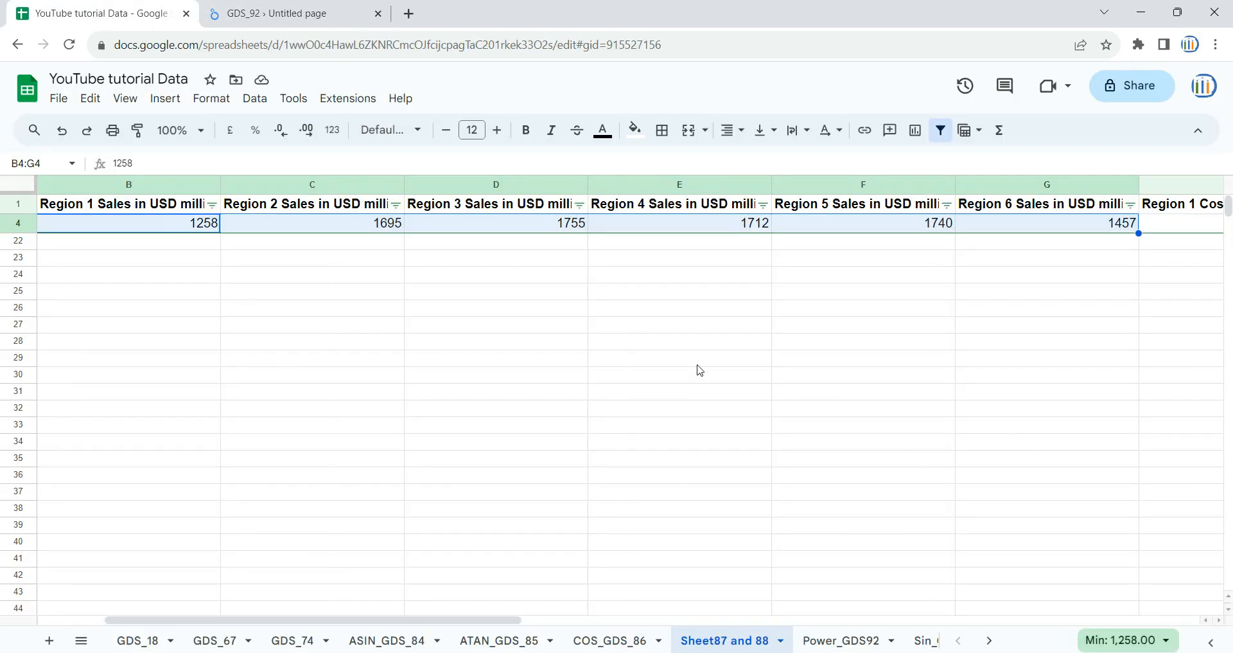
left_click(862, 209)
key("Right")
key("Right")
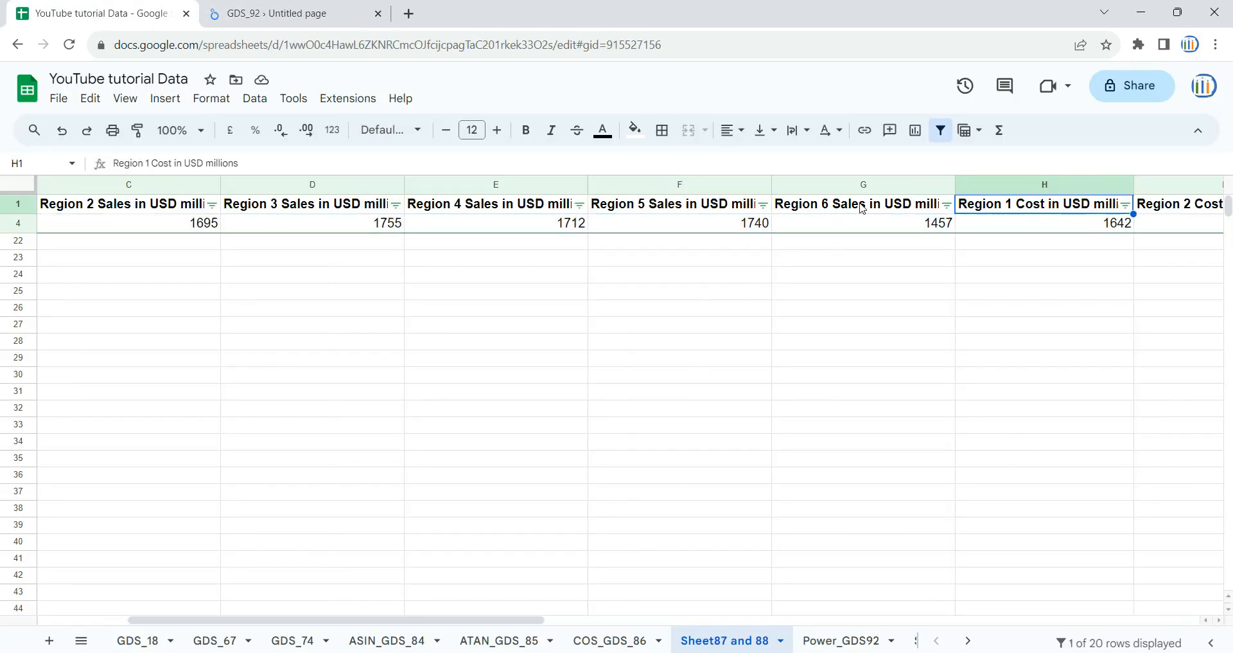
key("ctrl+shift+Right")
key("ctrl+c")
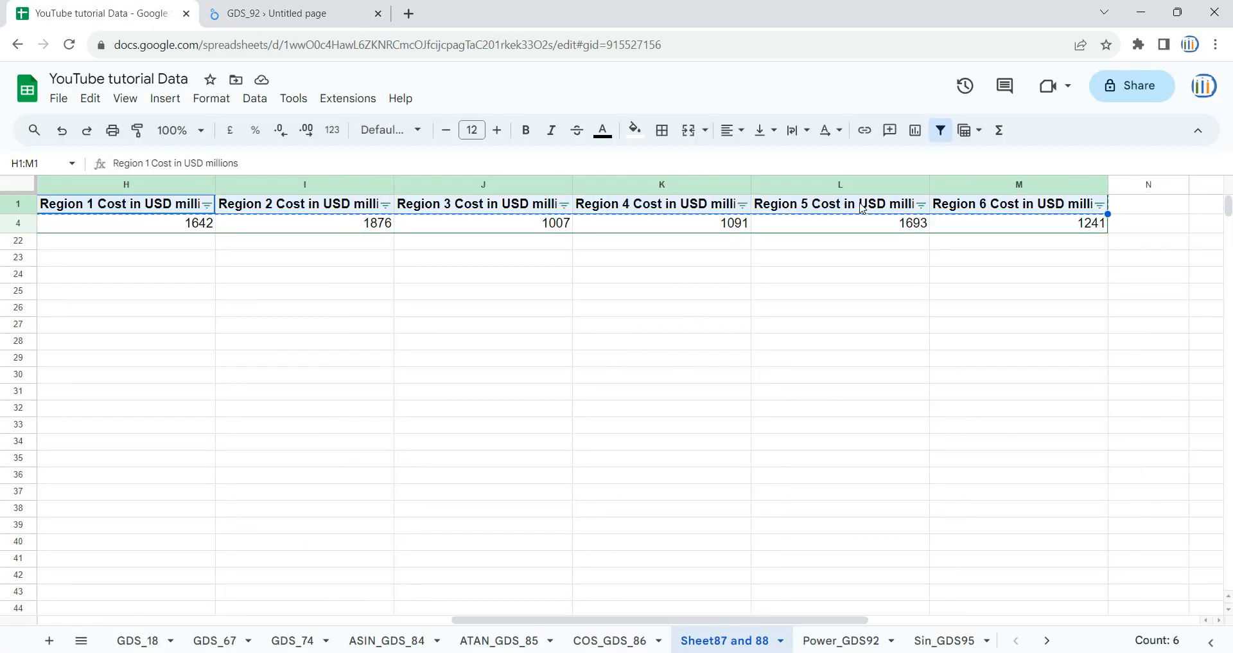
Step: Return to the Looker Studio report and paste the Region 1 to Region 6 Cost fields into Cost_Min's NARY_MIN function, separated by commas
left_click(219, 5)
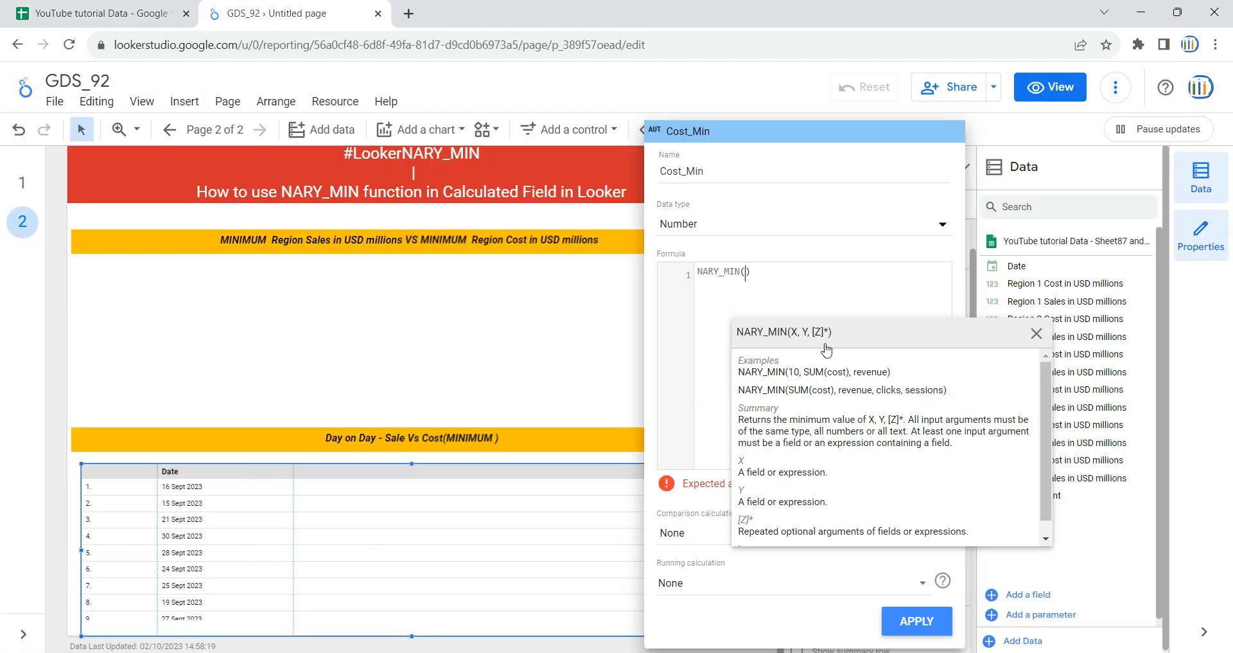
key("ctrl+v")
key("BackSpace")
type(",")
key("Left")
key("Left")
key("Left")
key("Left")
key("Left")
key("Left")
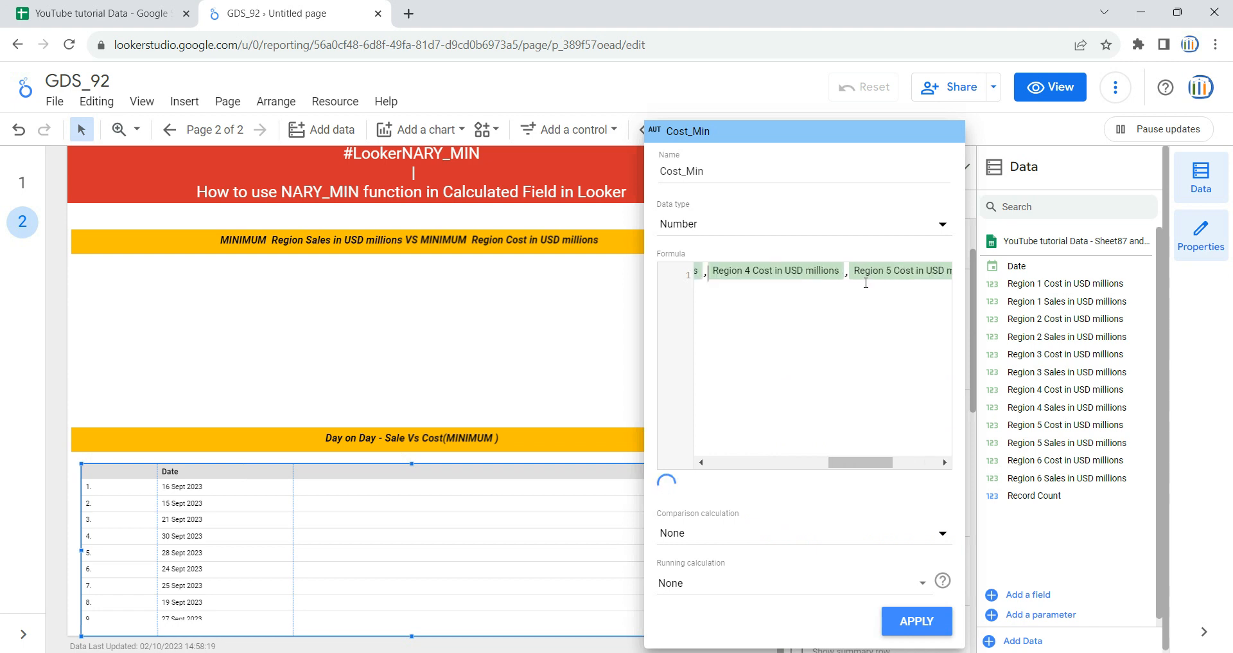
key("Left")
key("Left")
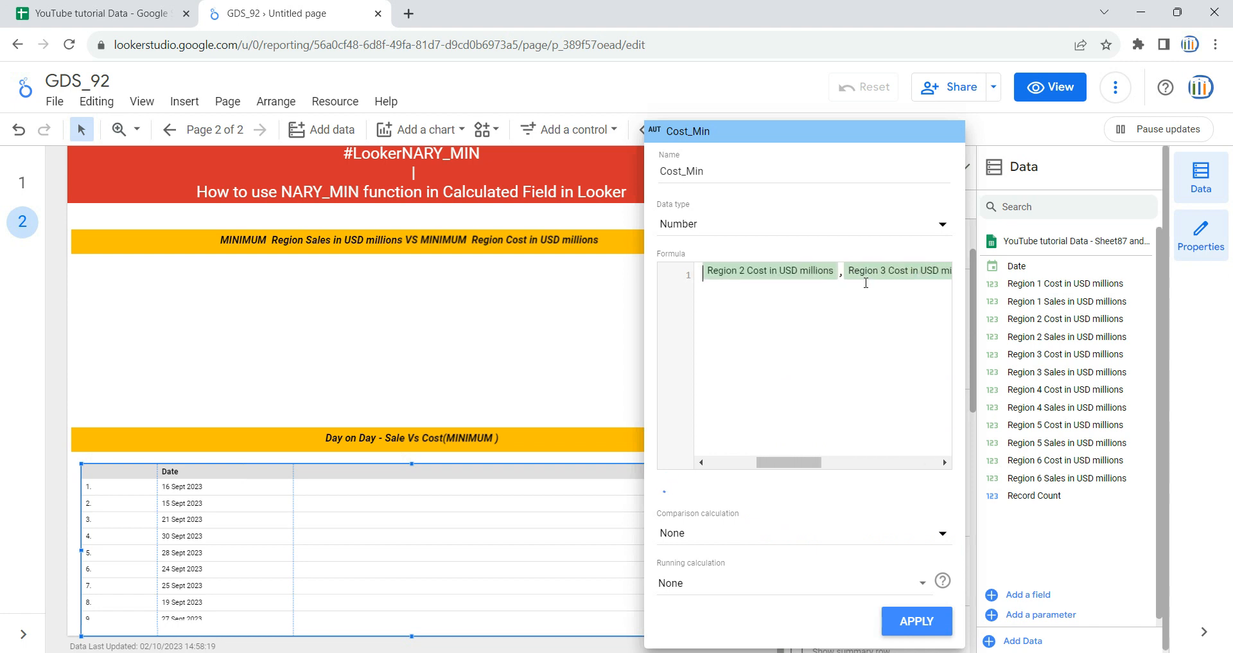
key("BackSpace")
type(",")
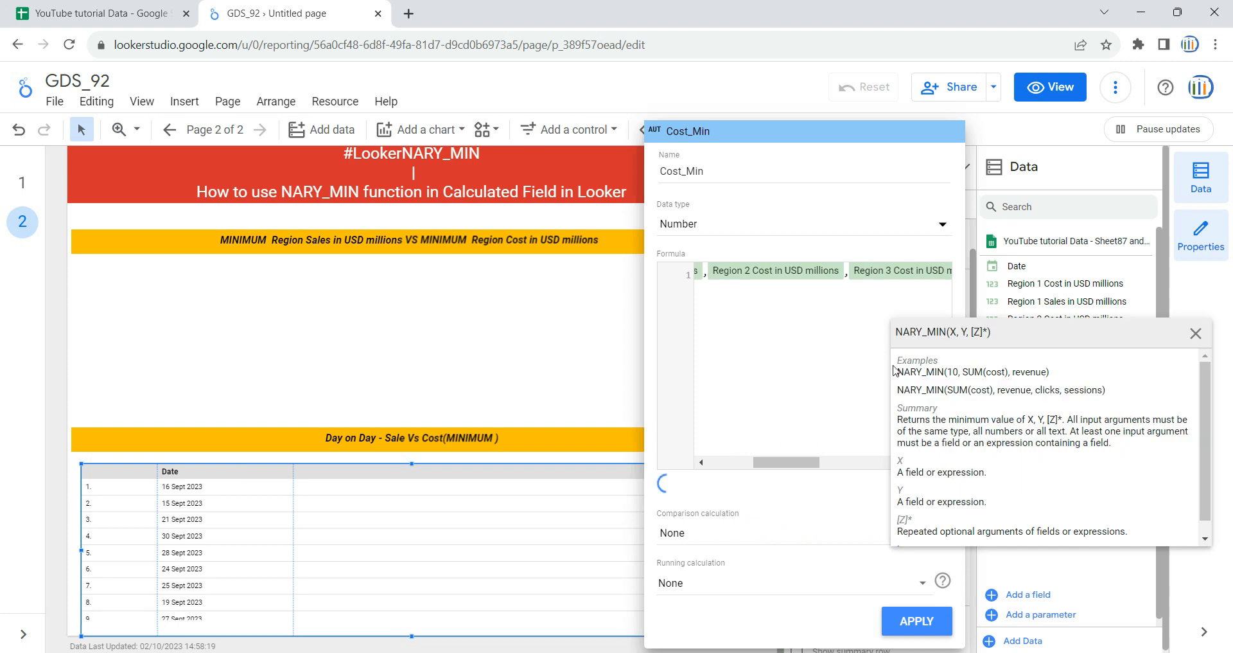
left_click(806, 392)
Step: Apply the Cost_Min calculated field and narrow the table's Sales_MIn column
left_click(916, 620)
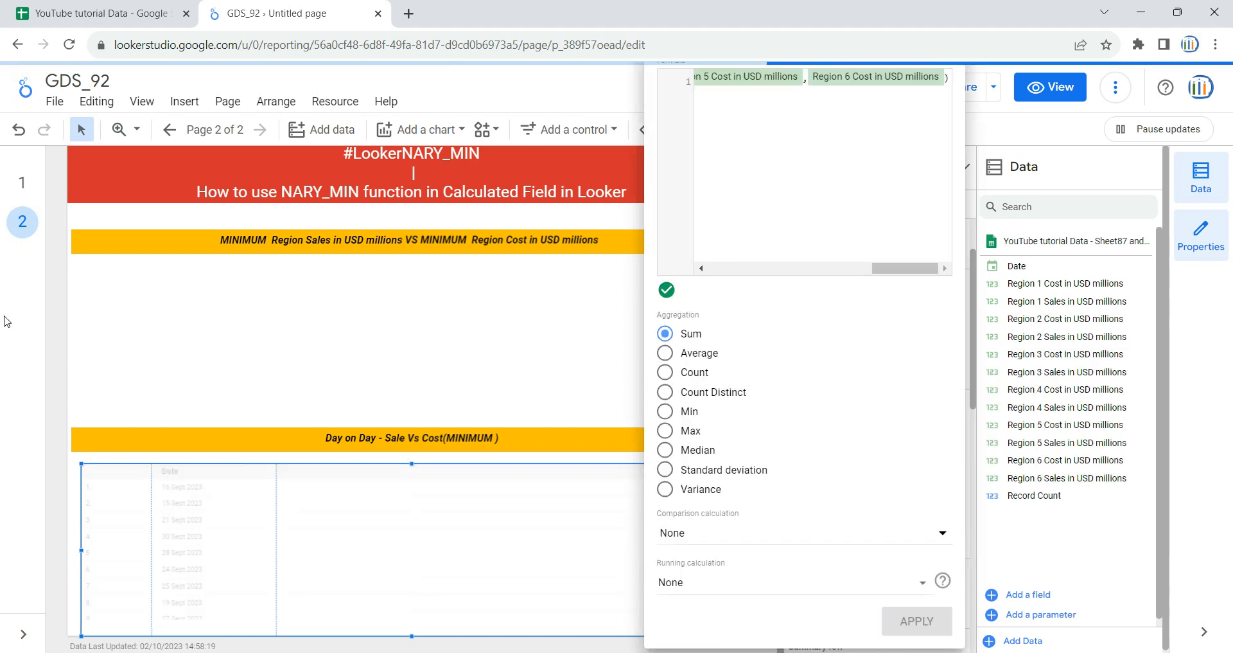
left_click(56, 348)
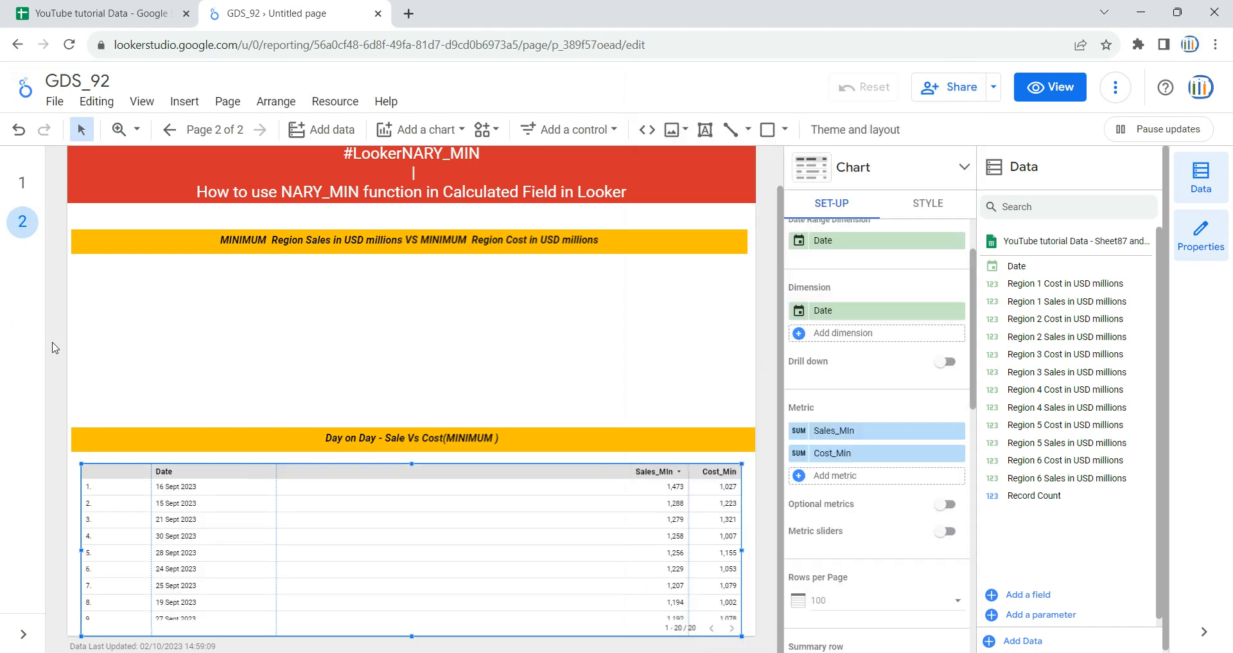
left_click_drag(689, 505, 464, 529)
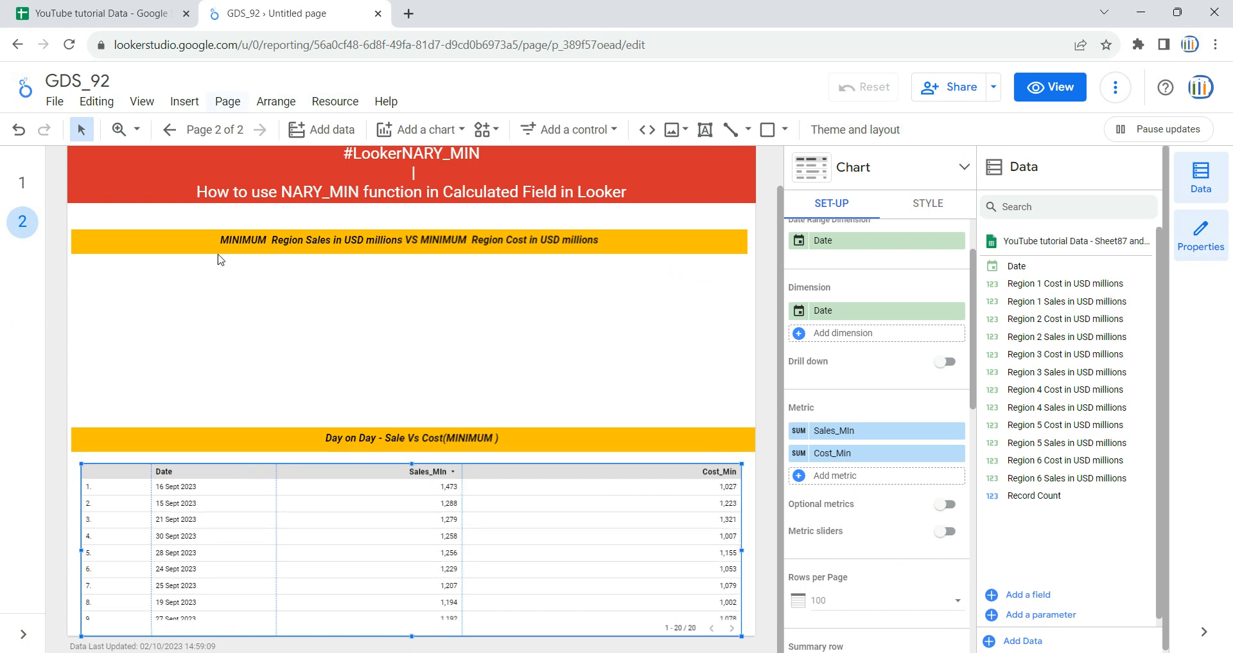
Step: Check the filtered date in the YouTube tutorial Data spreadsheet, return to the Looker Studio report and examine the table's minimum sales and cost rows
scroll(206, 522, "up", 1)
scroll(193, 501, "down", 1)
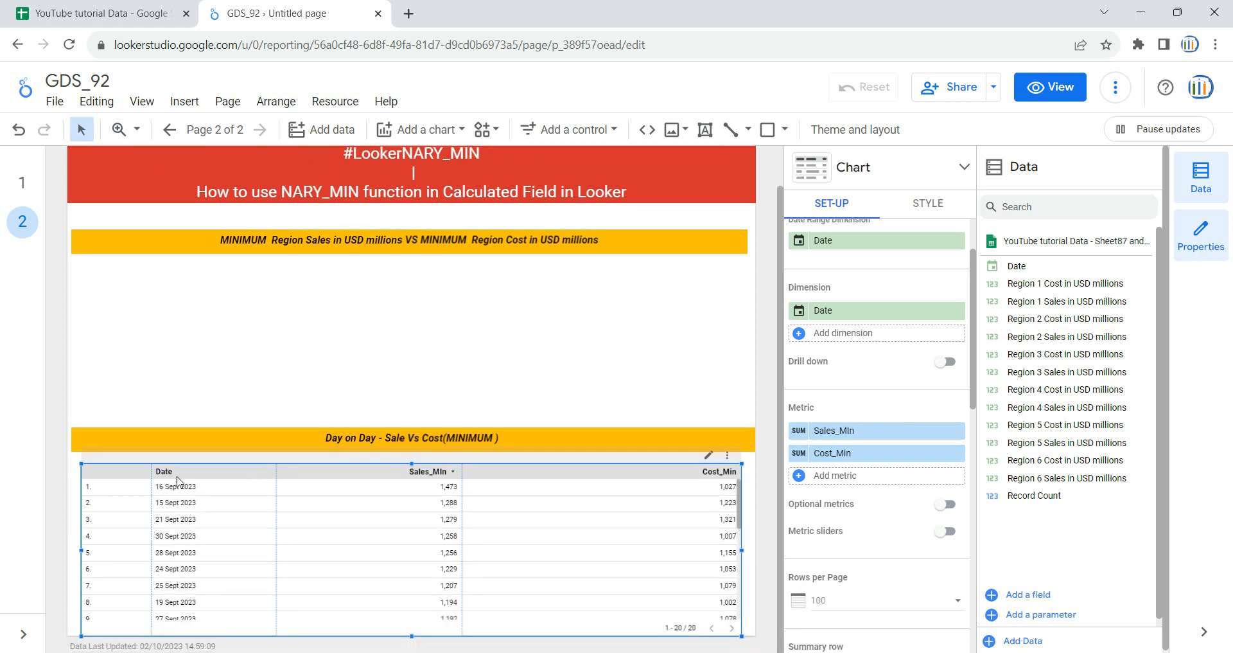
left_click(162, 11)
left_click_drag(589, 620, 175, 623)
left_click(94, 230)
left_click(289, 14)
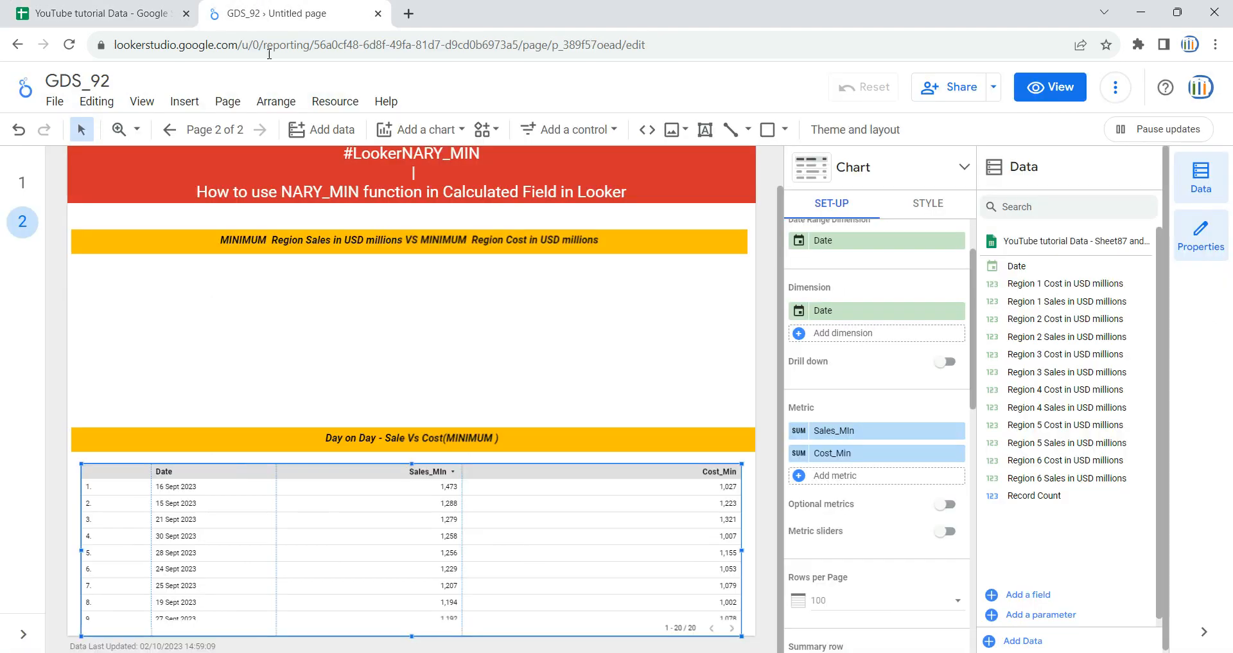
scroll(187, 574, "down", 3)
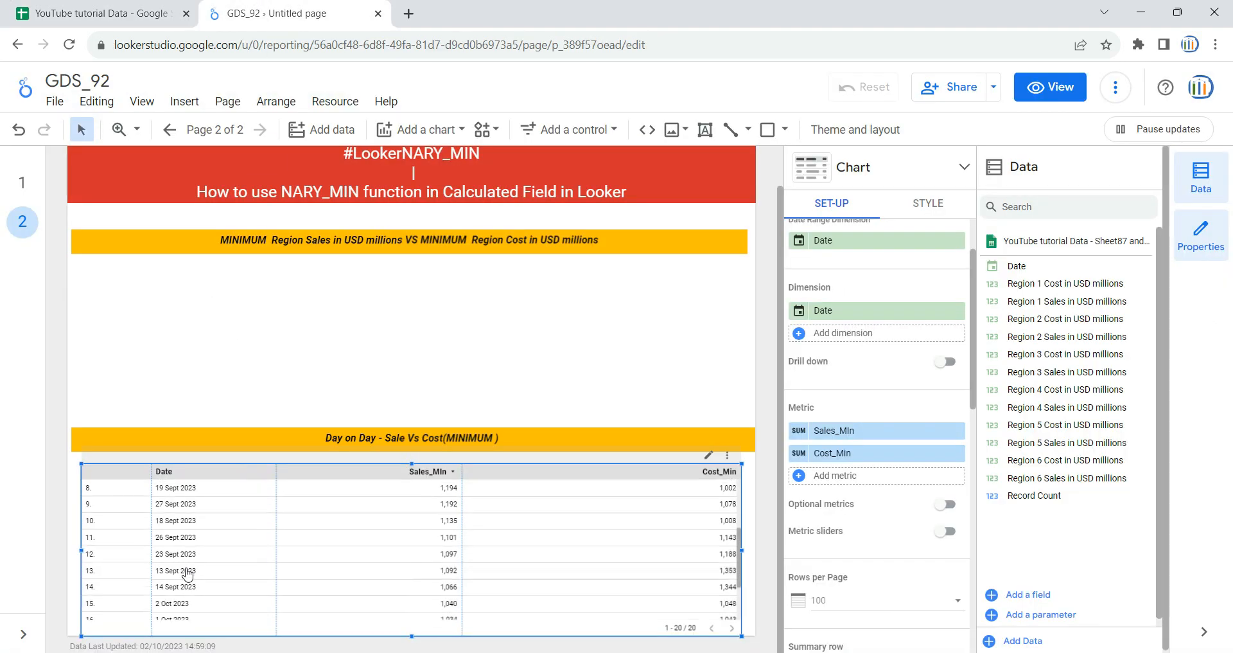
scroll(181, 576, "down", 2)
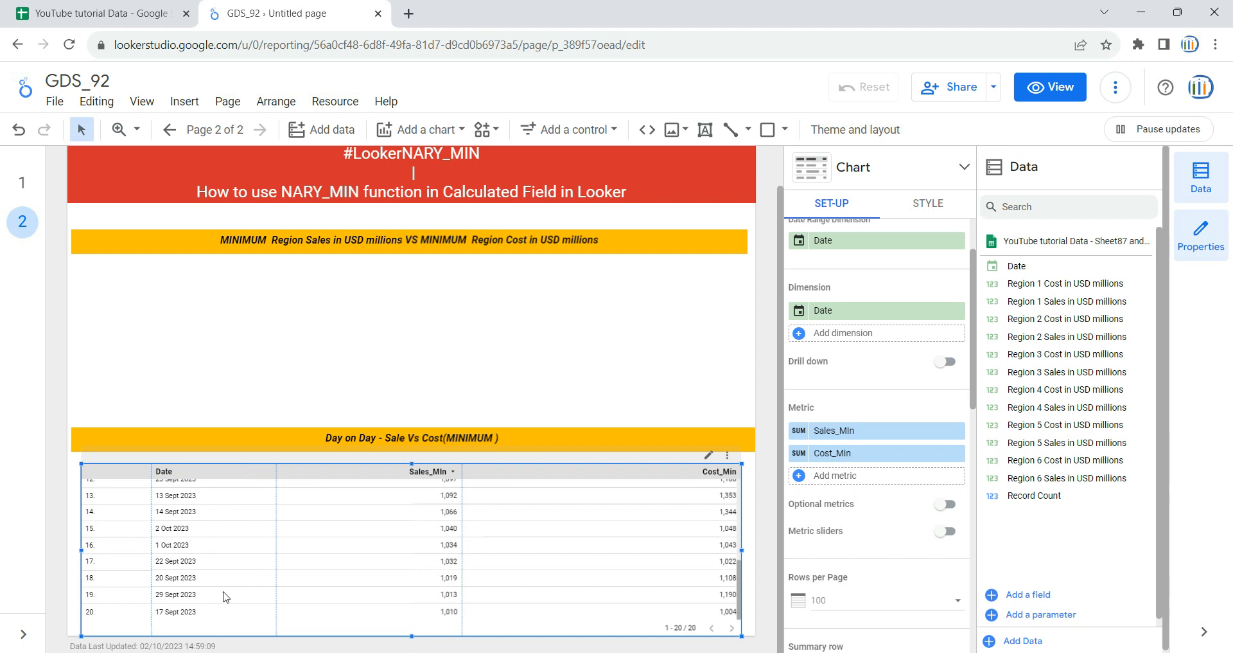
Step: Highlight the 30 Sept 2023 row in the report table and check its minimum sales against cell B4 in the YouTube tutorial Data spreadsheet
scroll(711, 610, "up", 4)
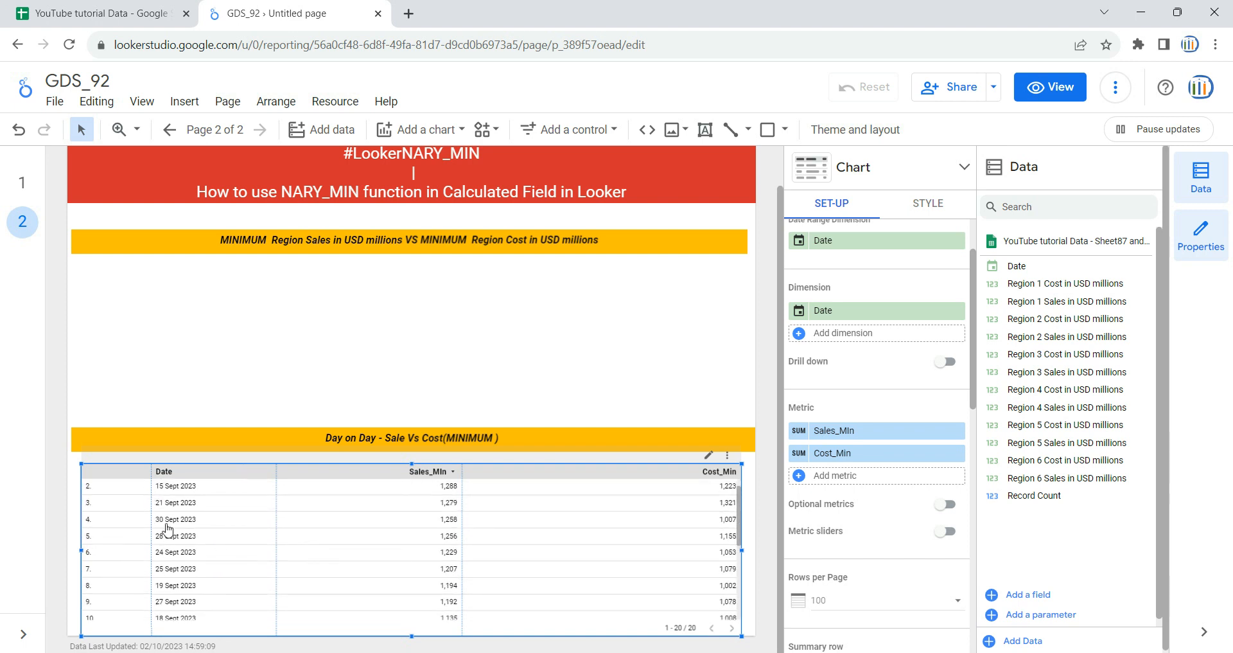
left_click(458, 522)
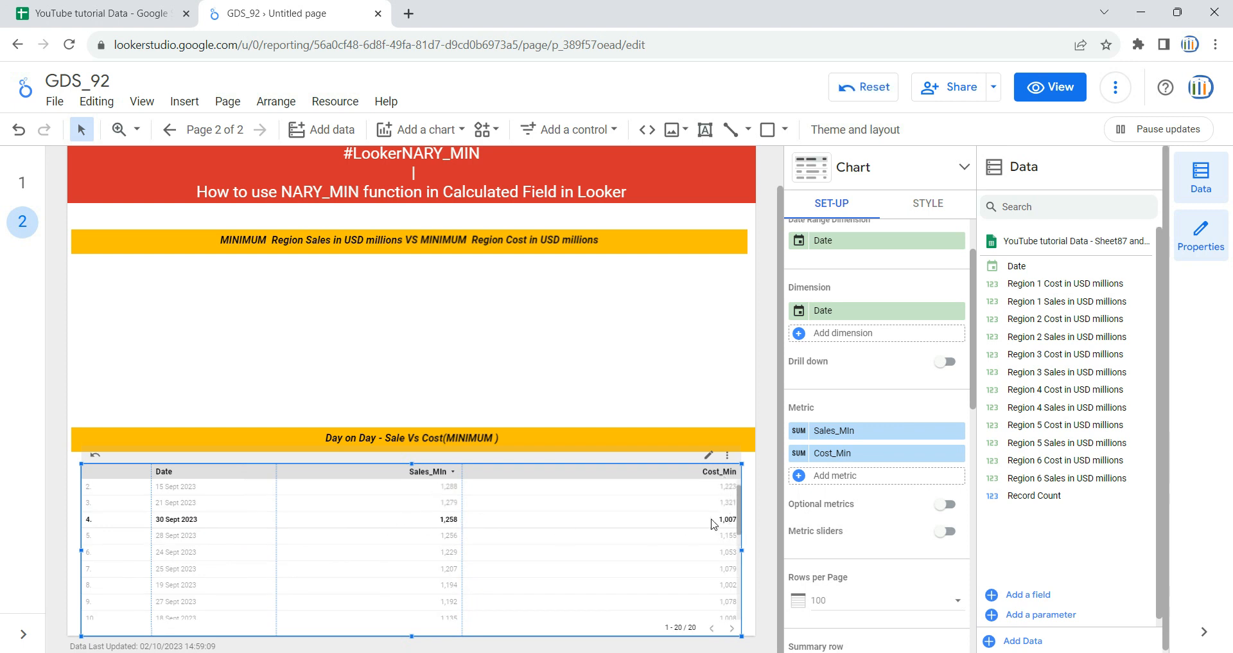
left_click(166, 10)
left_click(271, 225)
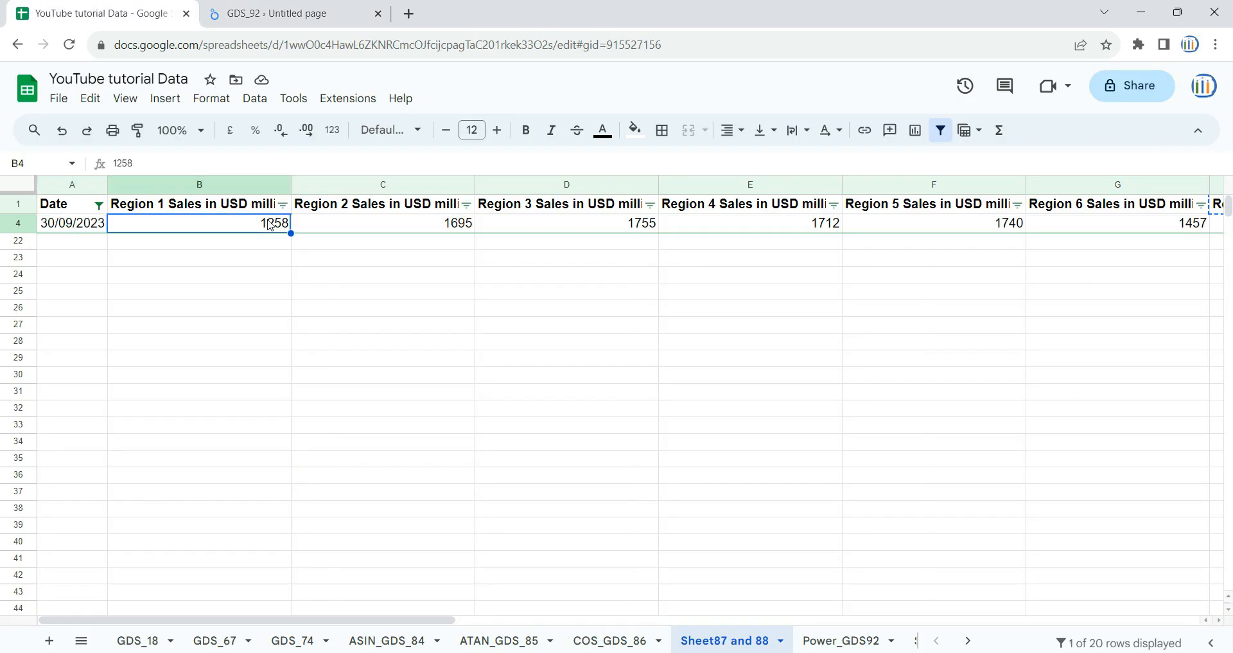
Step: Select the Region 1 to Region 6 Cost values in H4:M4 to check their minimum, and return to the Looker Studio report
key("ctrl+Up")
key("ctrl+Right")
key("Down")
key("shift+Left")
key("shift+Left")
key("shift+Left")
key("shift+Left")
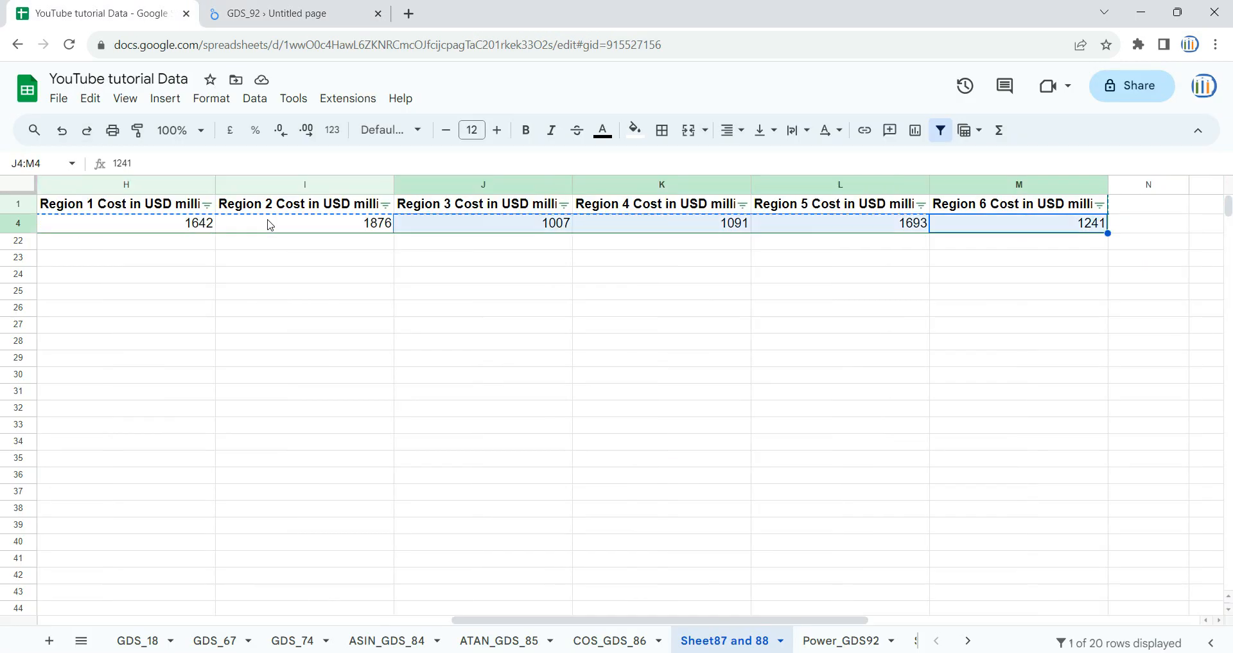
key("shift+Left")
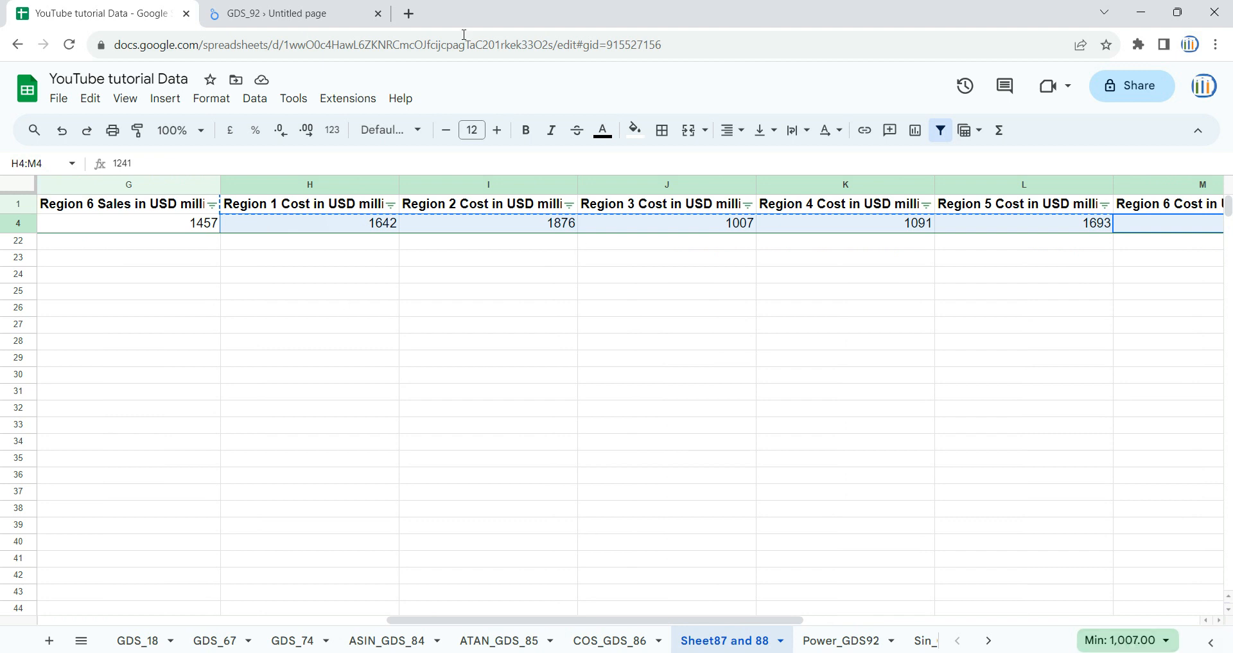
left_click(329, 12)
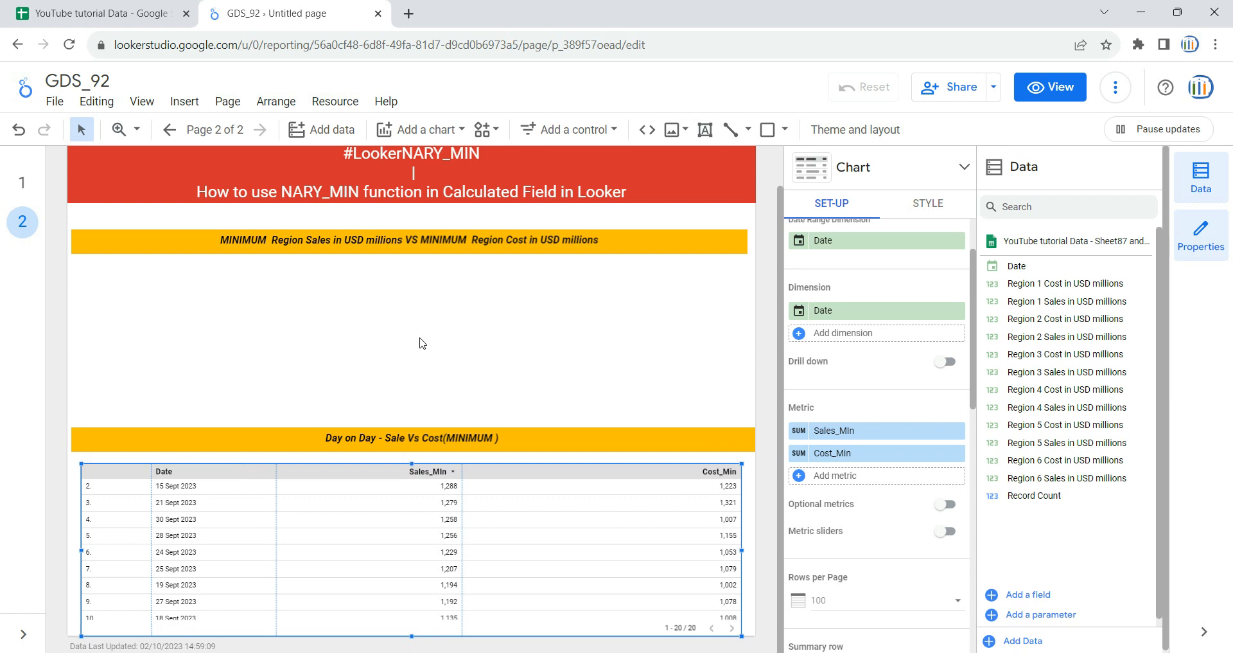
Step: Move the MINIMUM Region Sales VS Cost heading slightly up and add a time series chart spanning the width of the page below it
left_click_drag(451, 234, 453, 217)
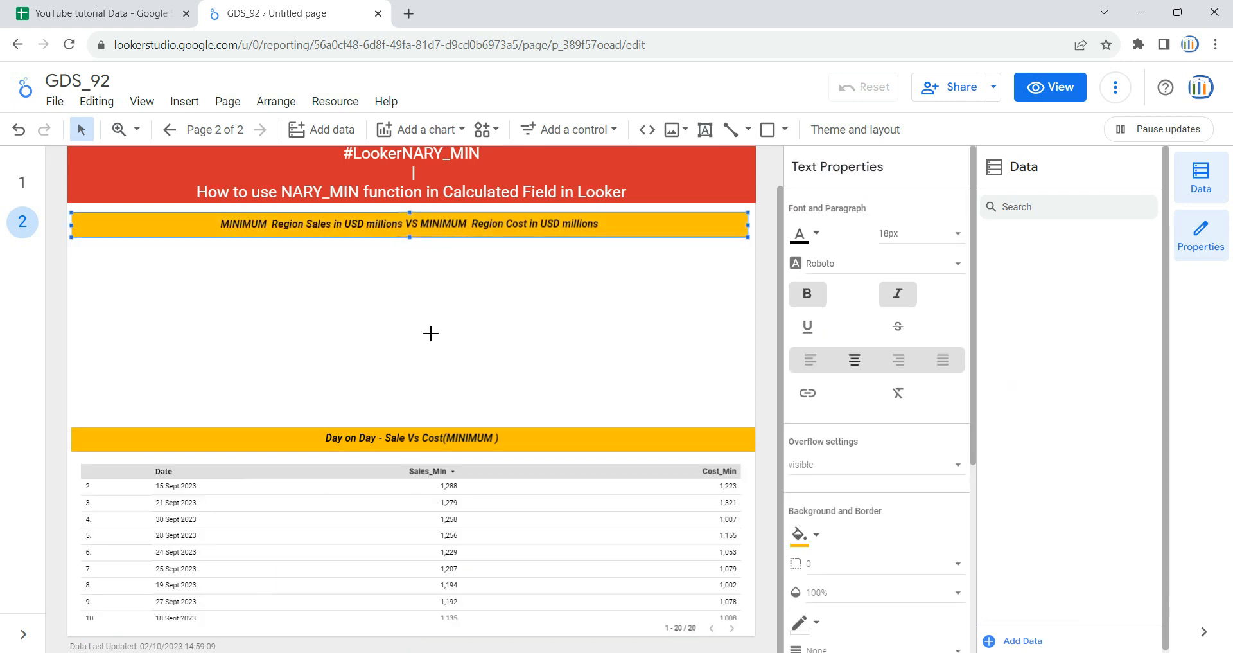
left_click(432, 337)
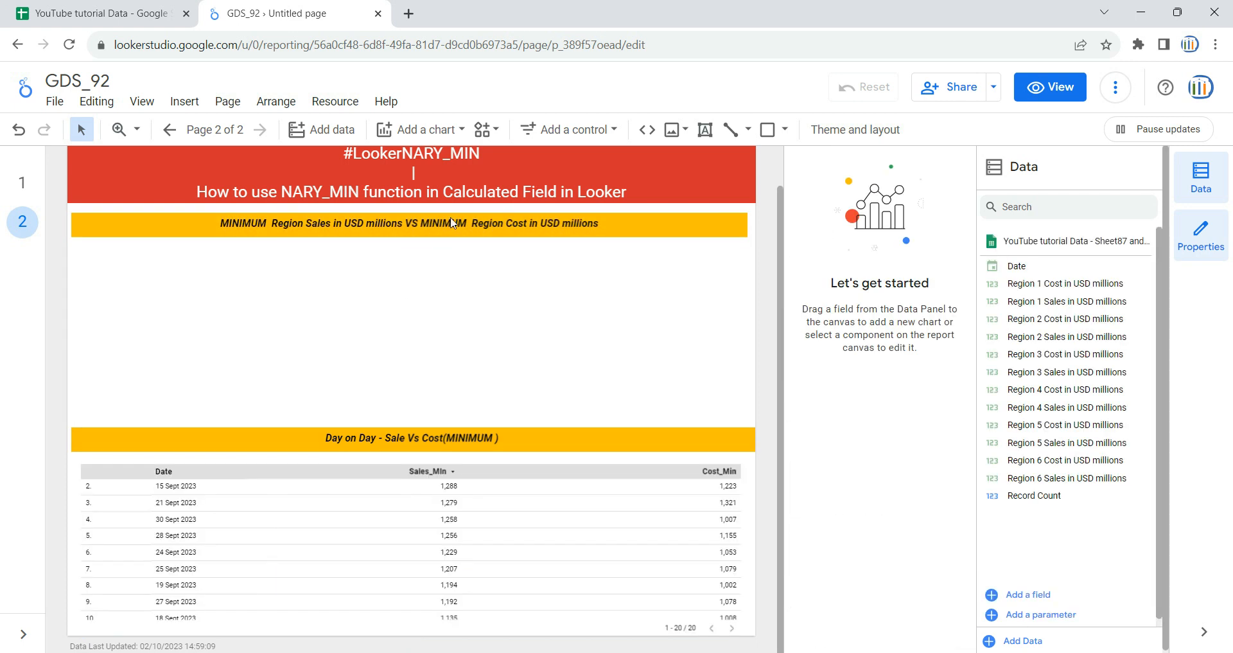
left_click(461, 130)
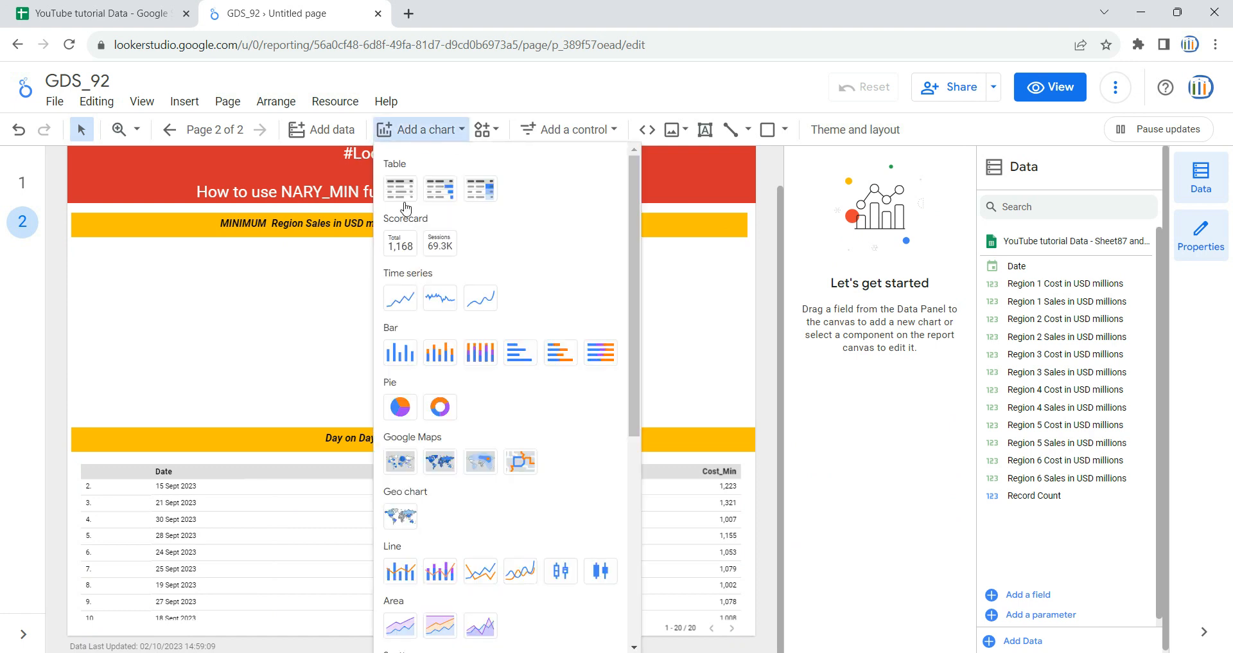
left_click(399, 306)
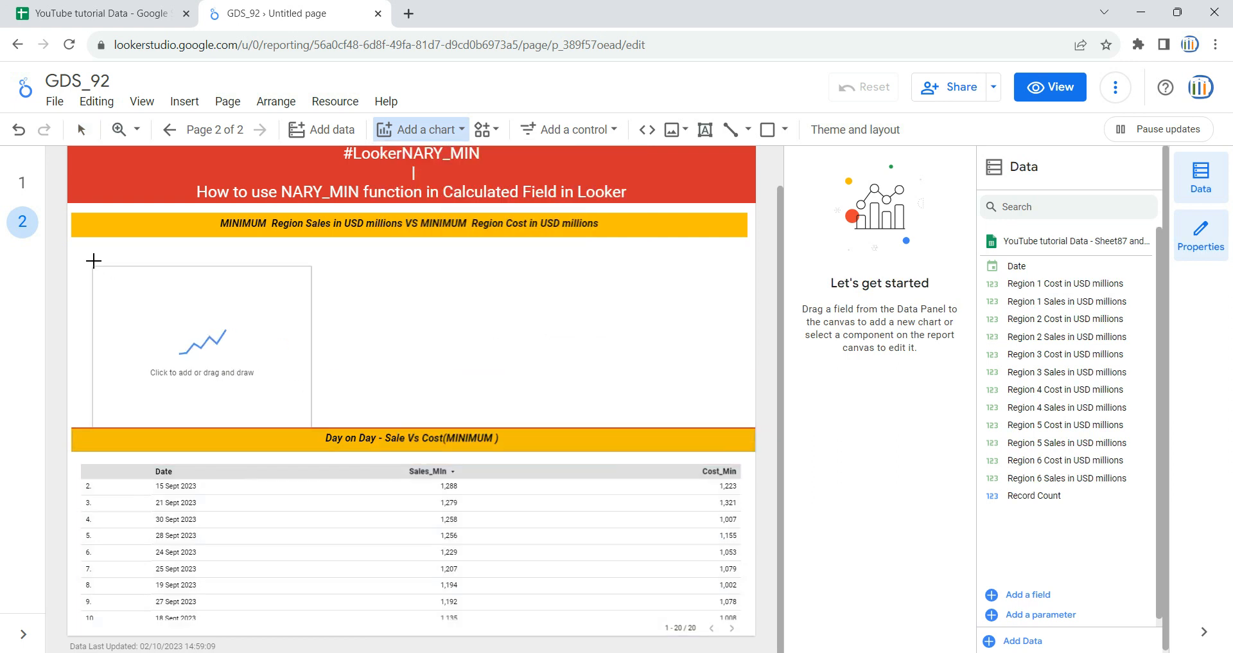
left_click_drag(78, 244, 311, 418)
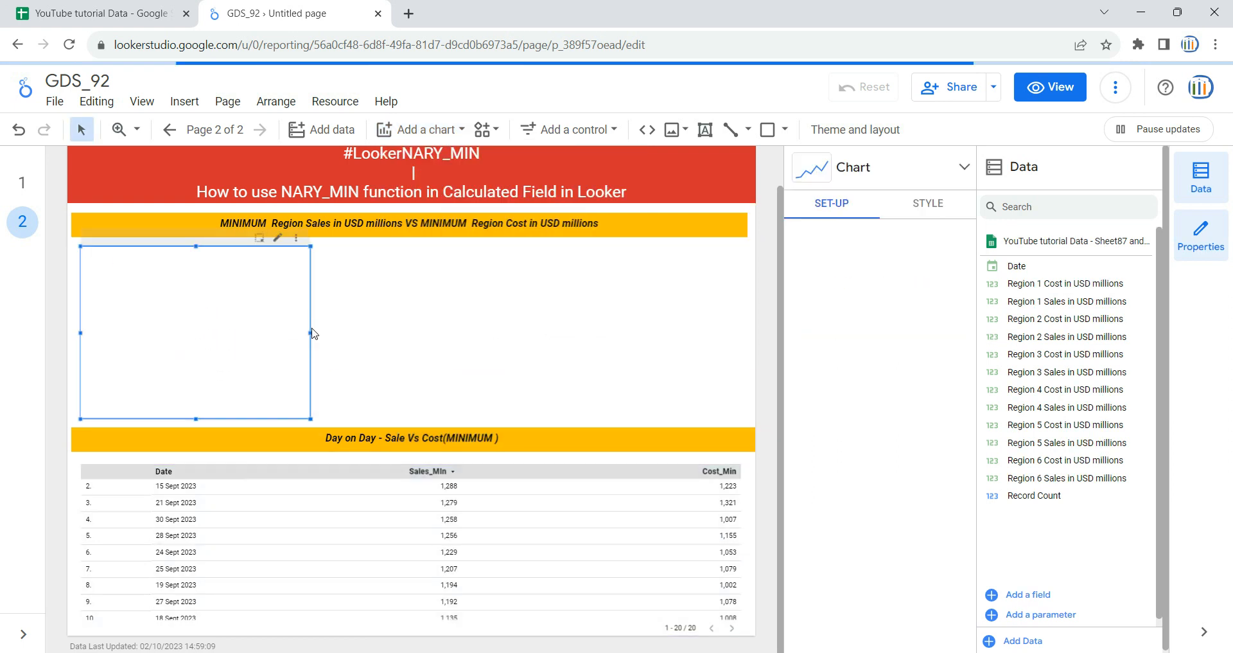
left_click_drag(312, 331, 733, 333)
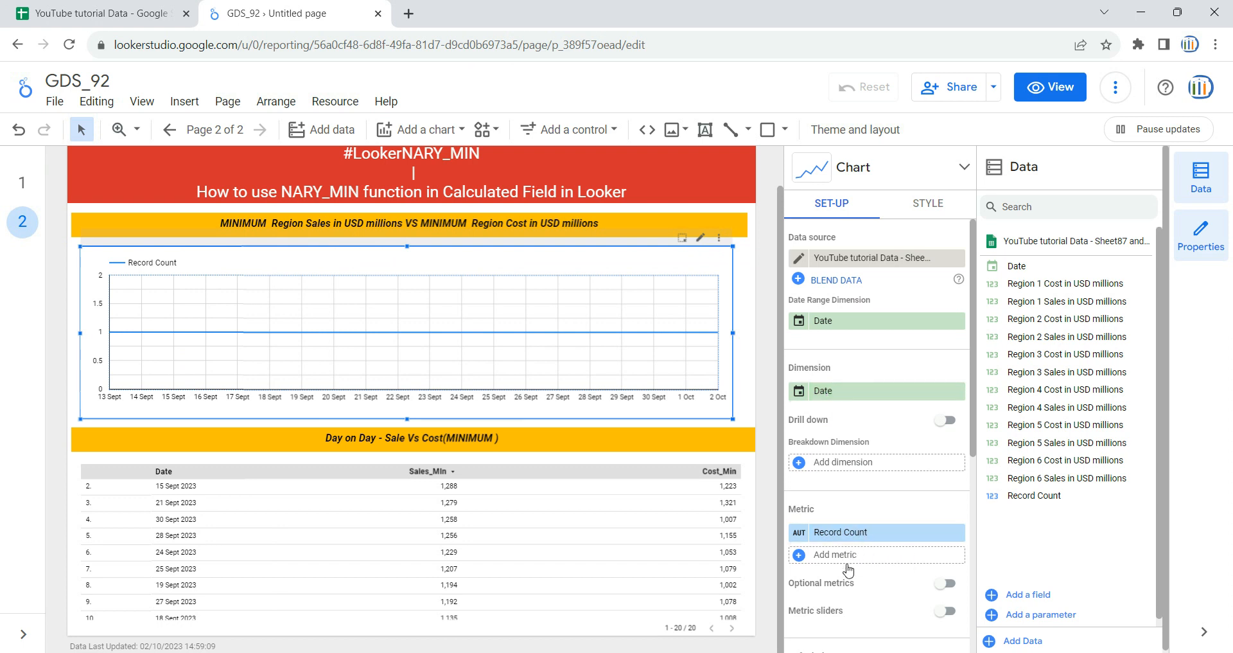
Step: Create a new metric field for the time series chart named Cost_Min and start its formula with the NARY_MIN function
scroll(874, 528, "down", 1)
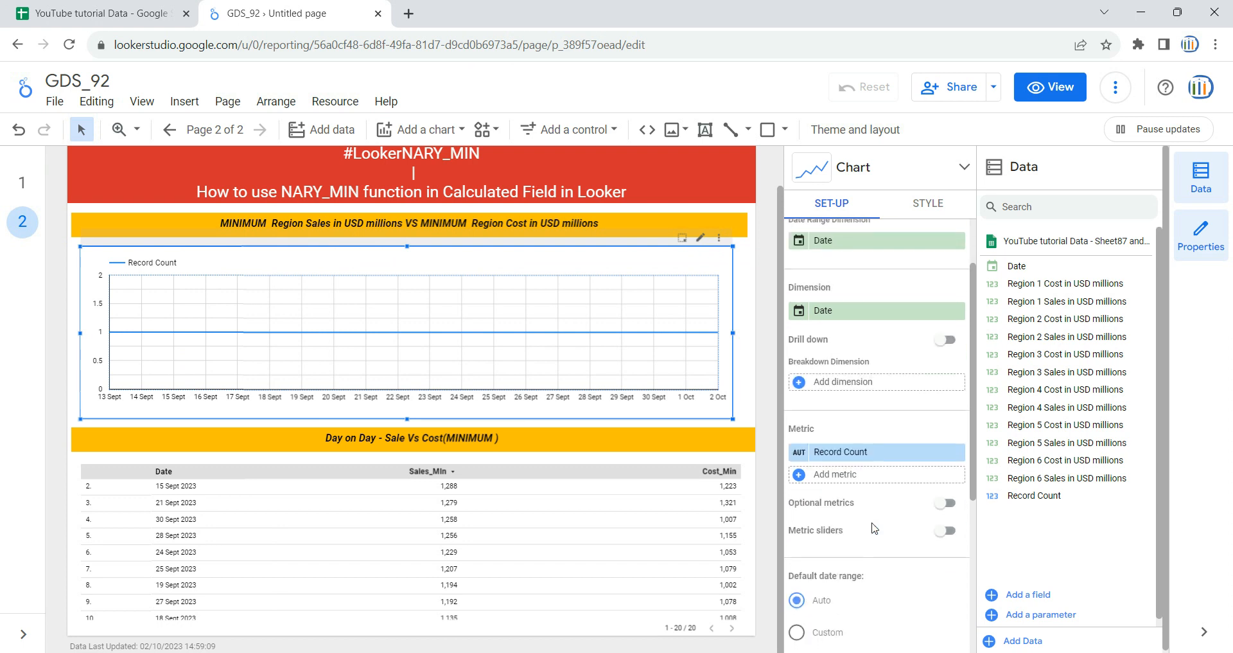
left_click(830, 481)
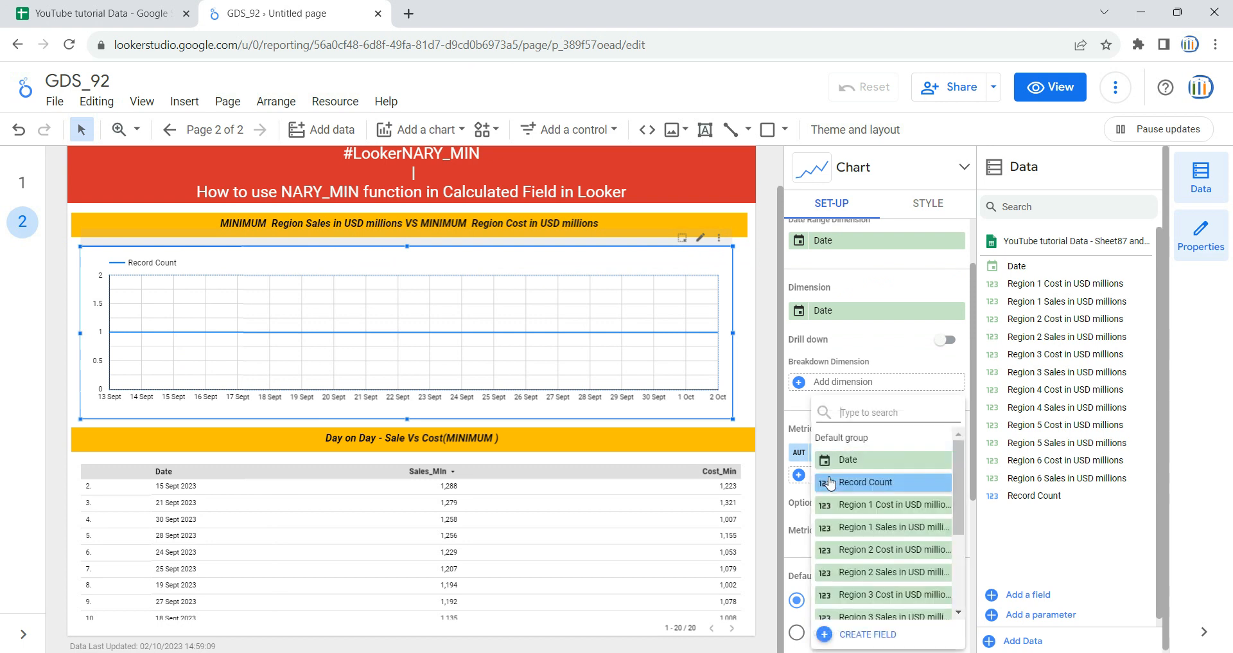
left_click(867, 636)
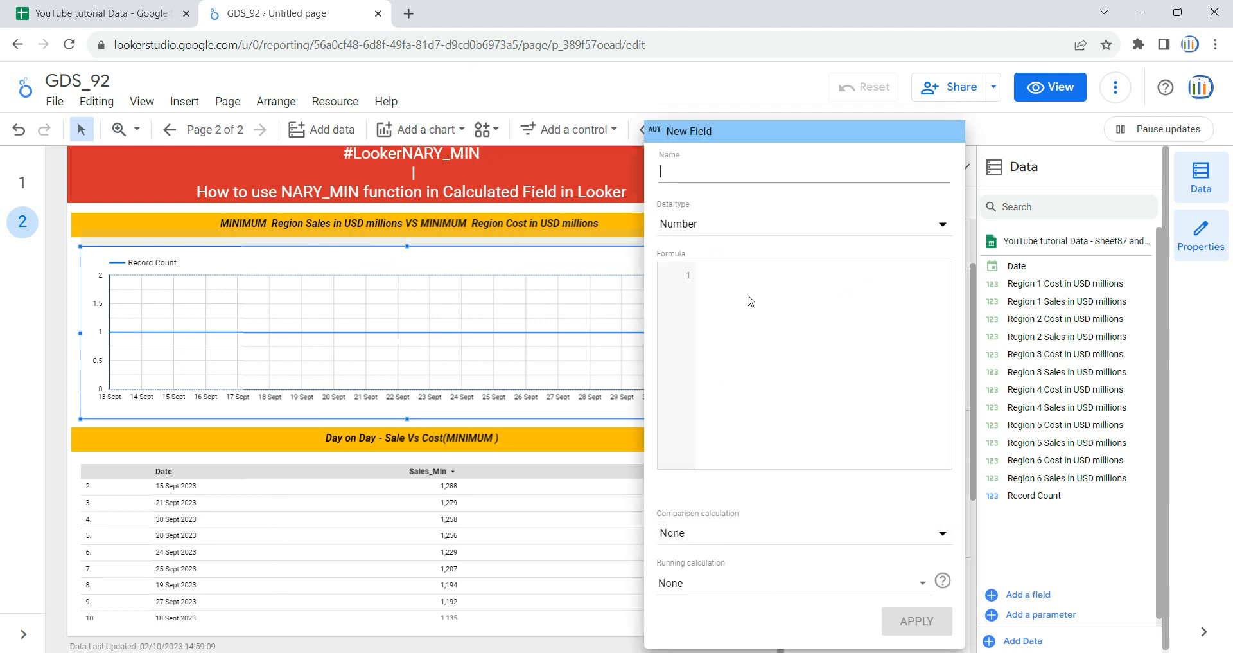
type("Cost")
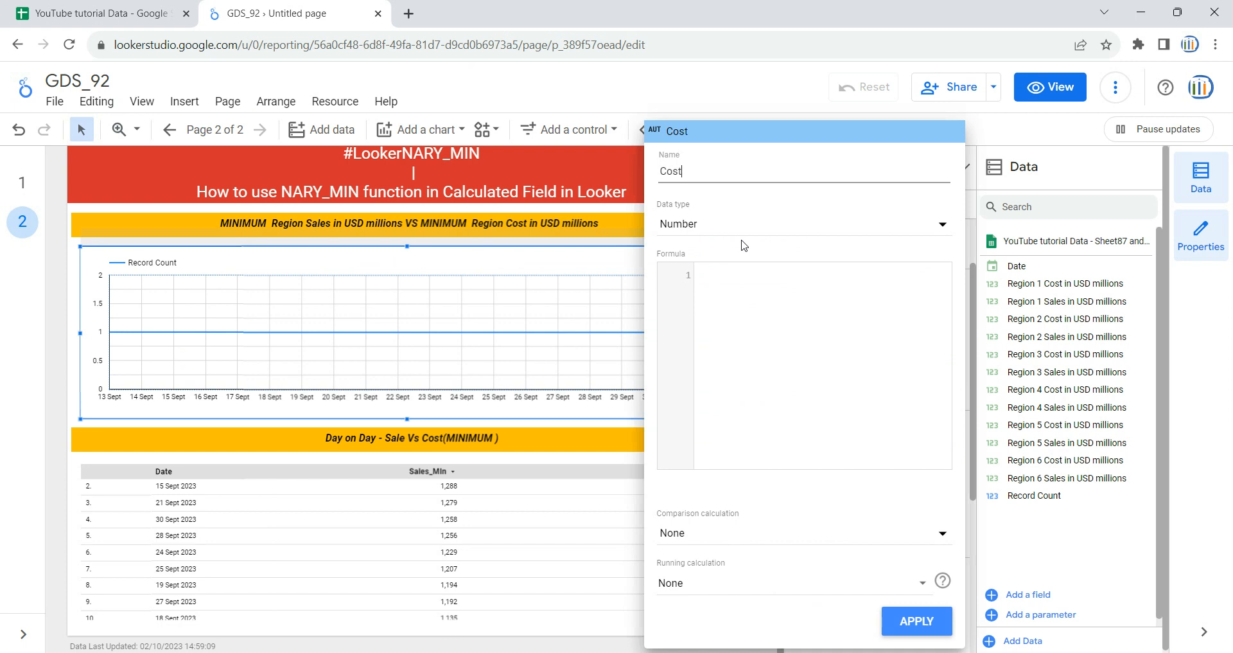
type("_Min")
left_click(752, 316)
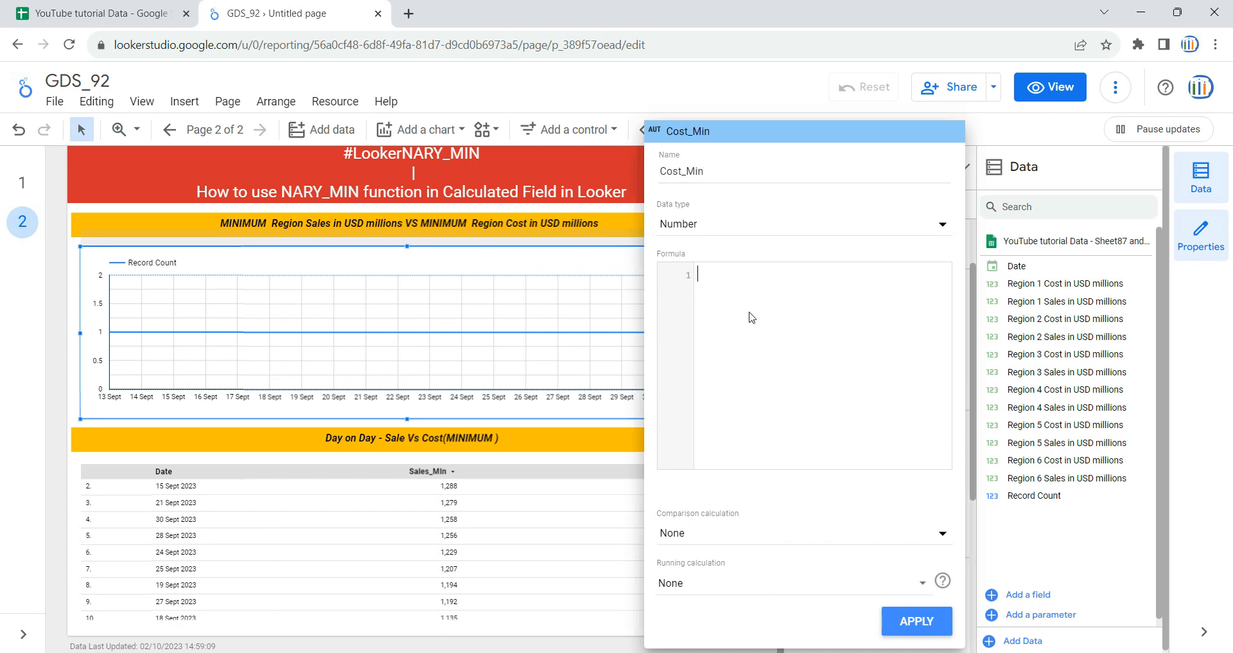
type("nary_min")
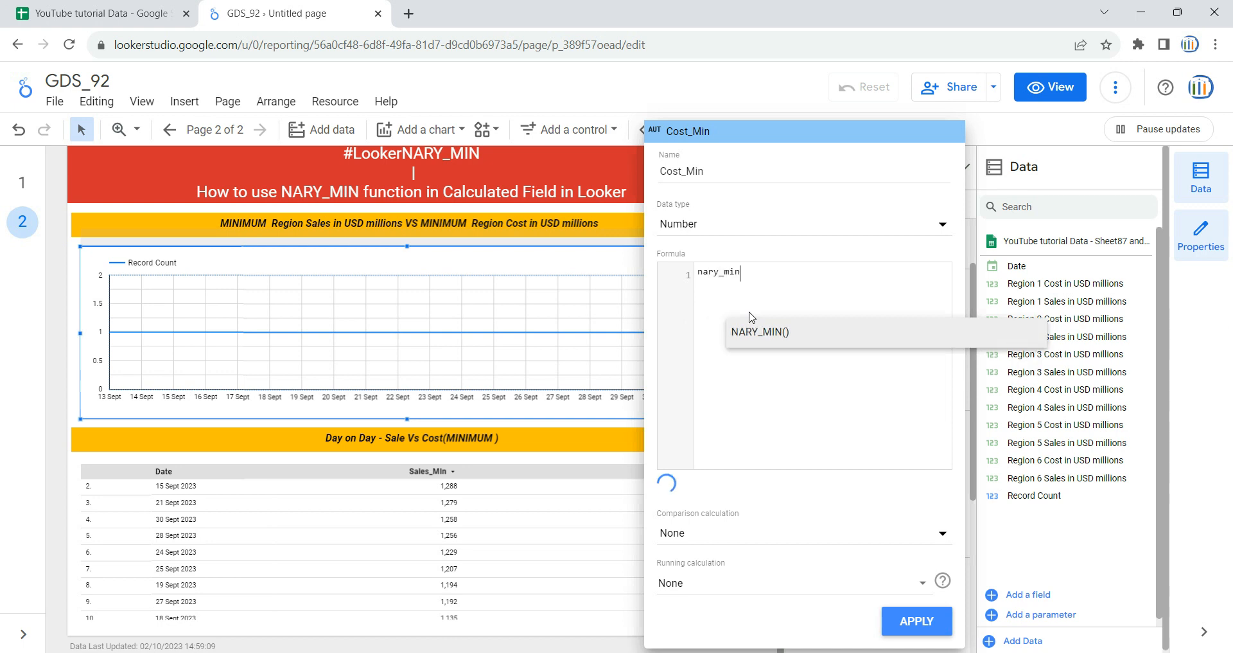
key("Return")
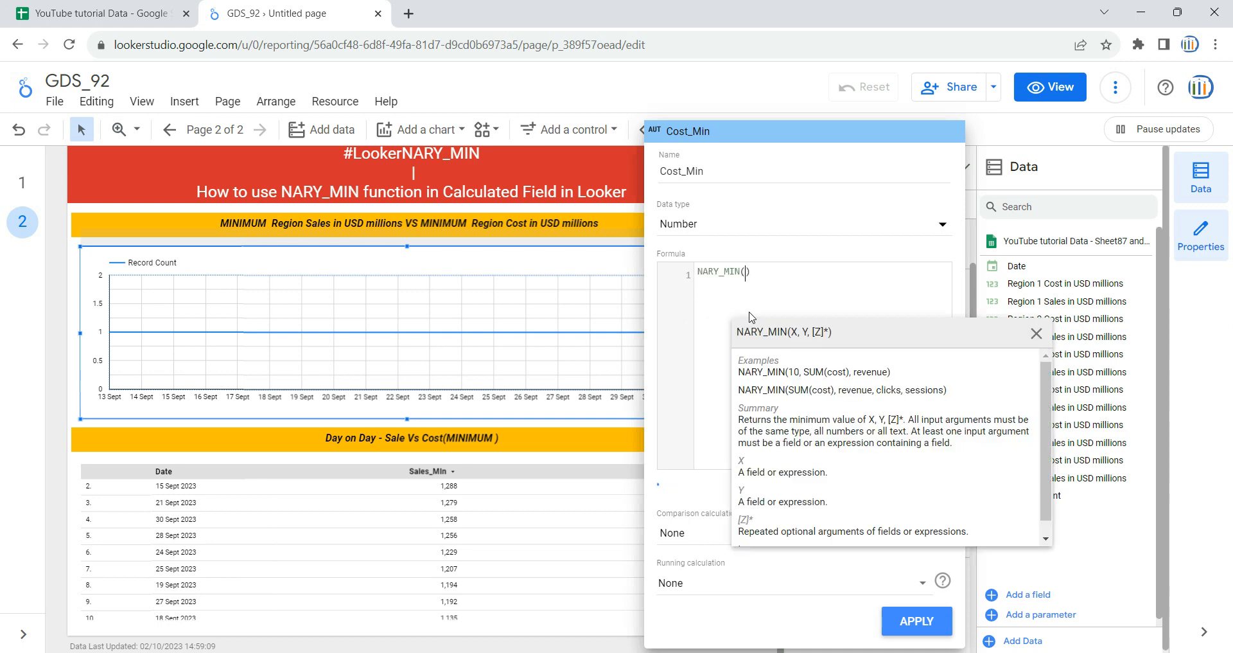
Step: Paste the Region 1 to Region 6 Cost fields into the NARY_MIN function, separated by commas, and apply the Cost_Min field
key("ctrl+v")
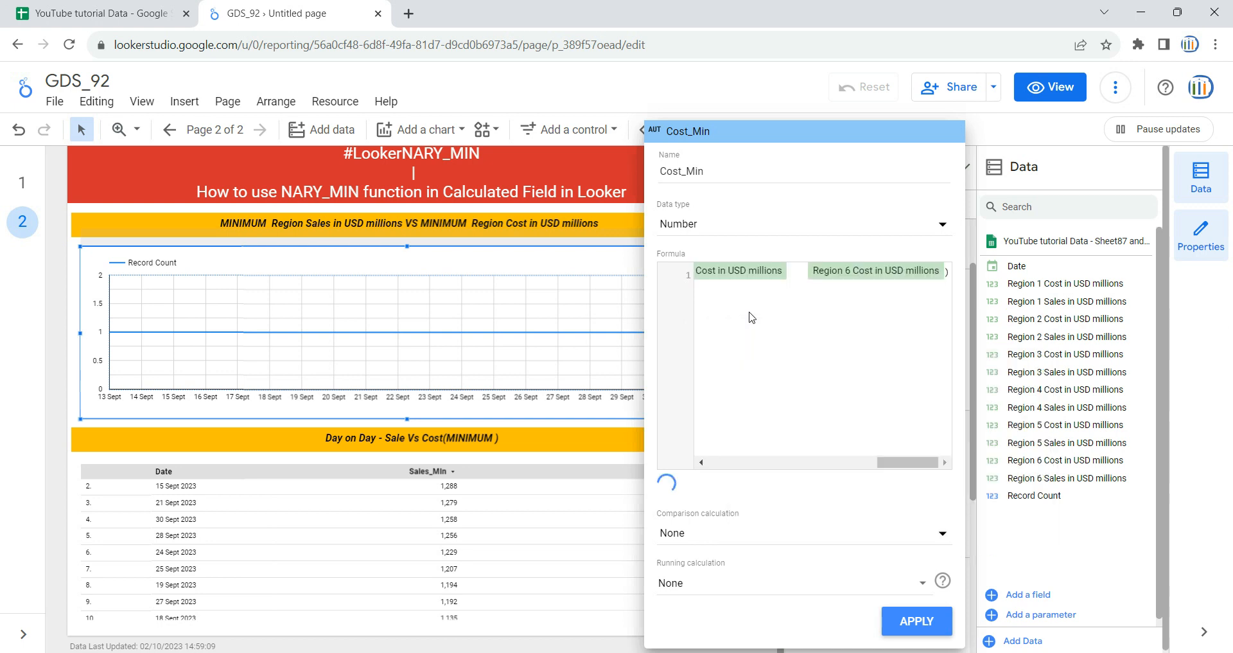
type(",")
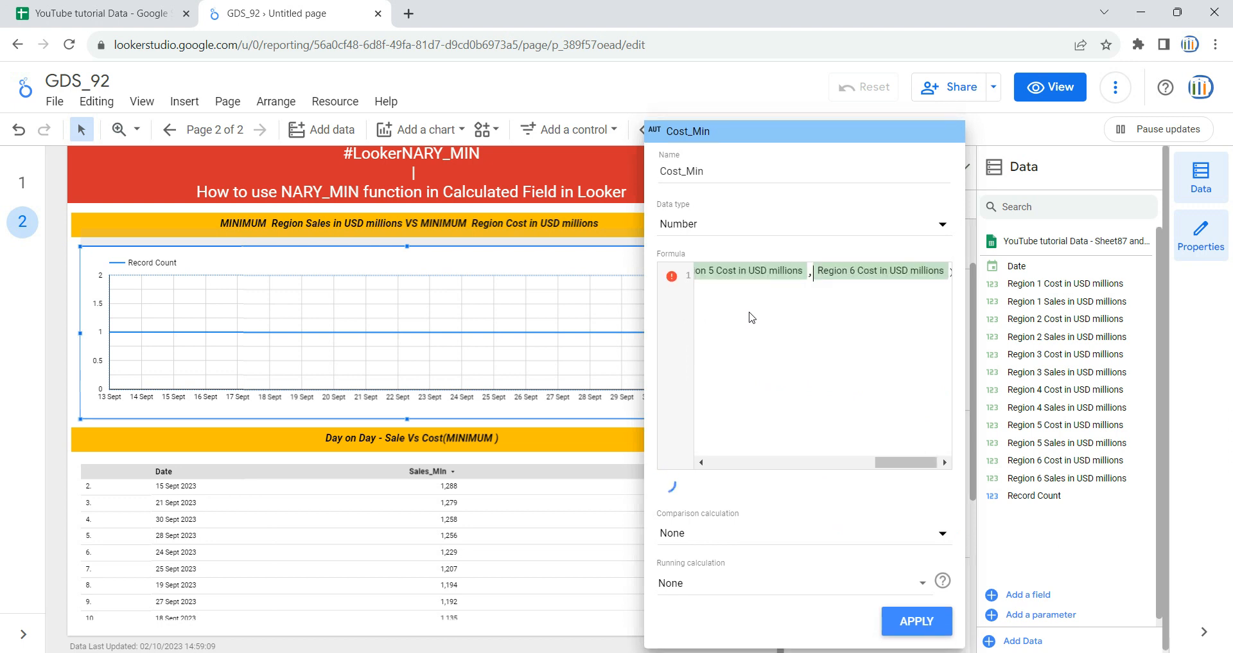
key("Left")
key("Left")
key("Left")
key("Left")
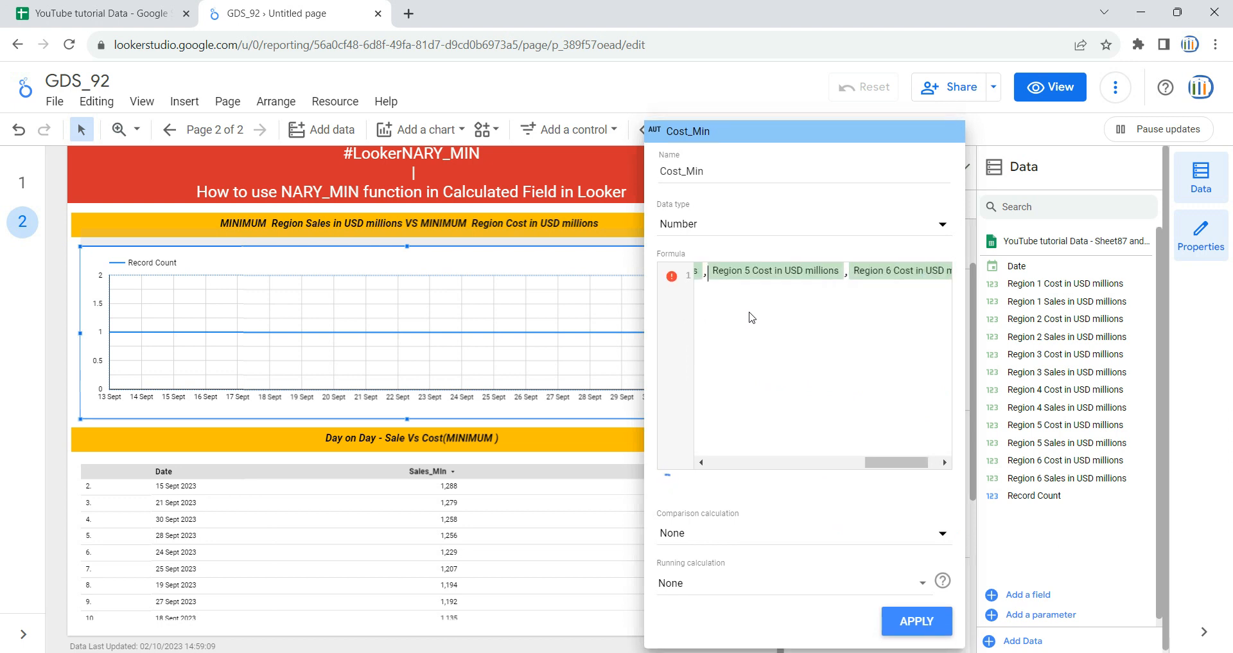
key("Left")
key("Left")
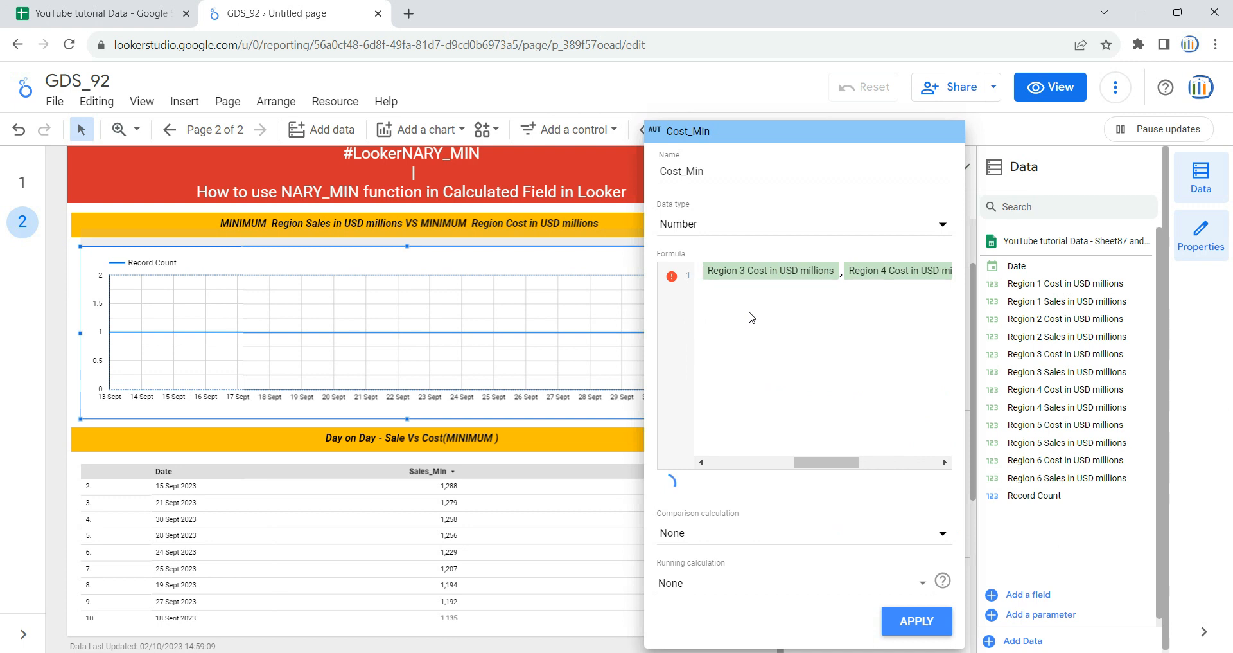
key("BackSpace")
key("Left")
key("BackSpace")
left_click(765, 390)
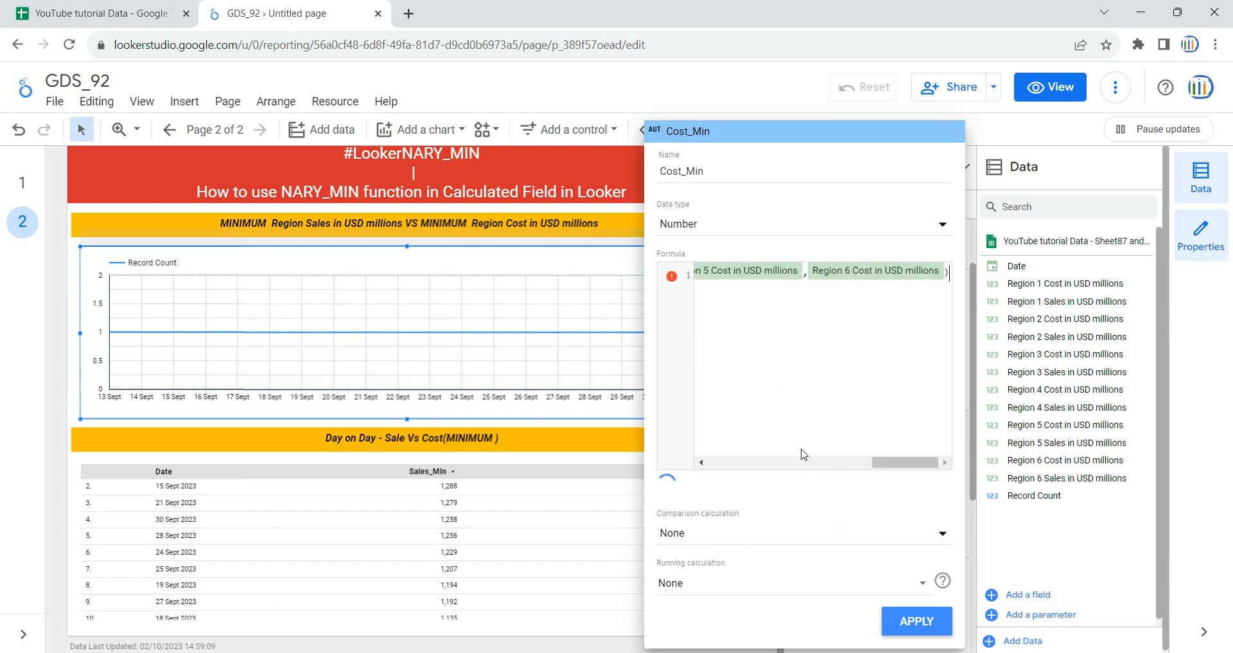
left_click_drag(903, 462, 679, 463)
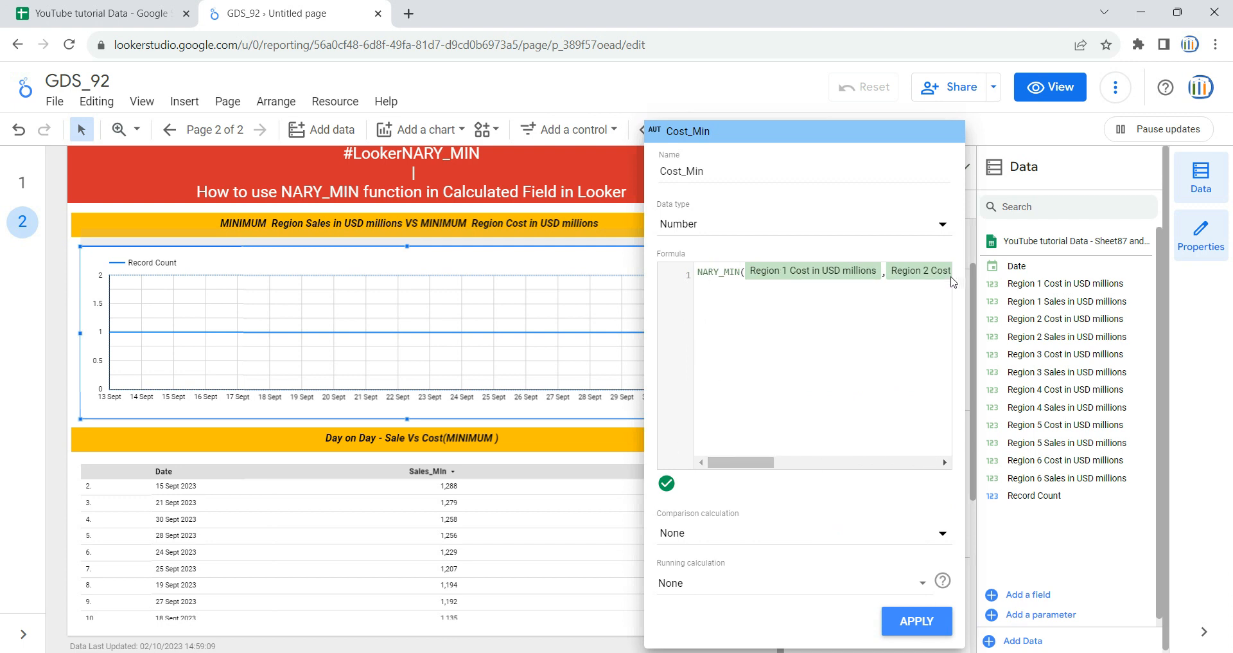
left_click(911, 620)
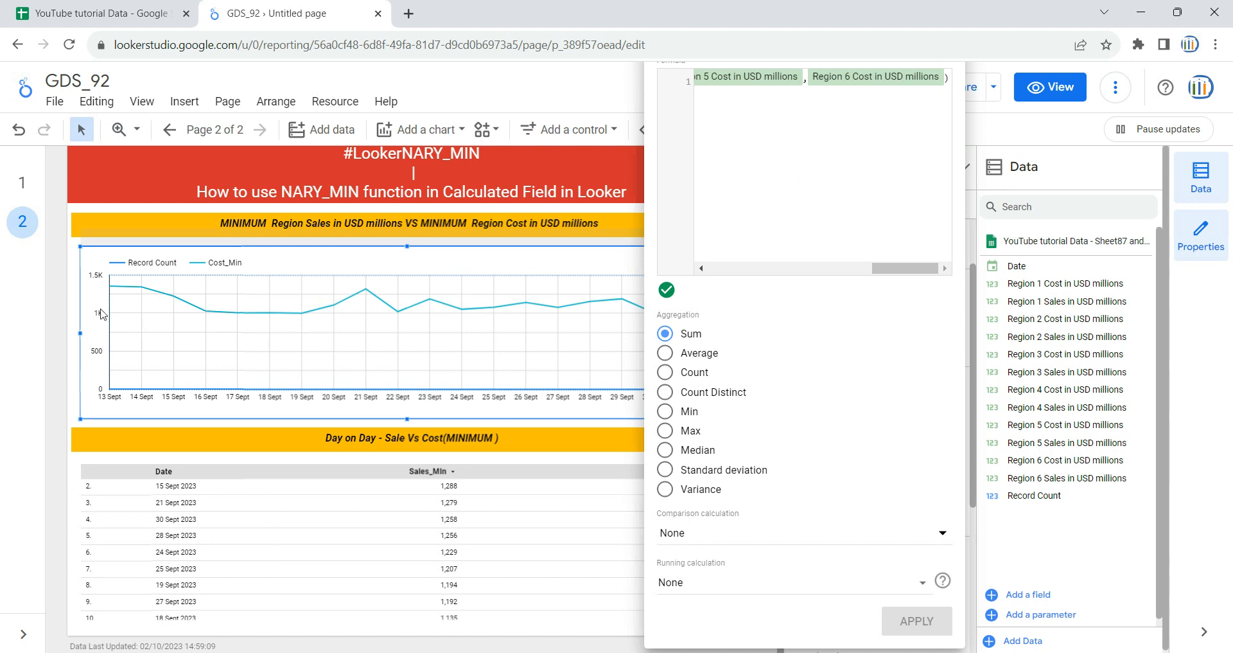
left_click(72, 315)
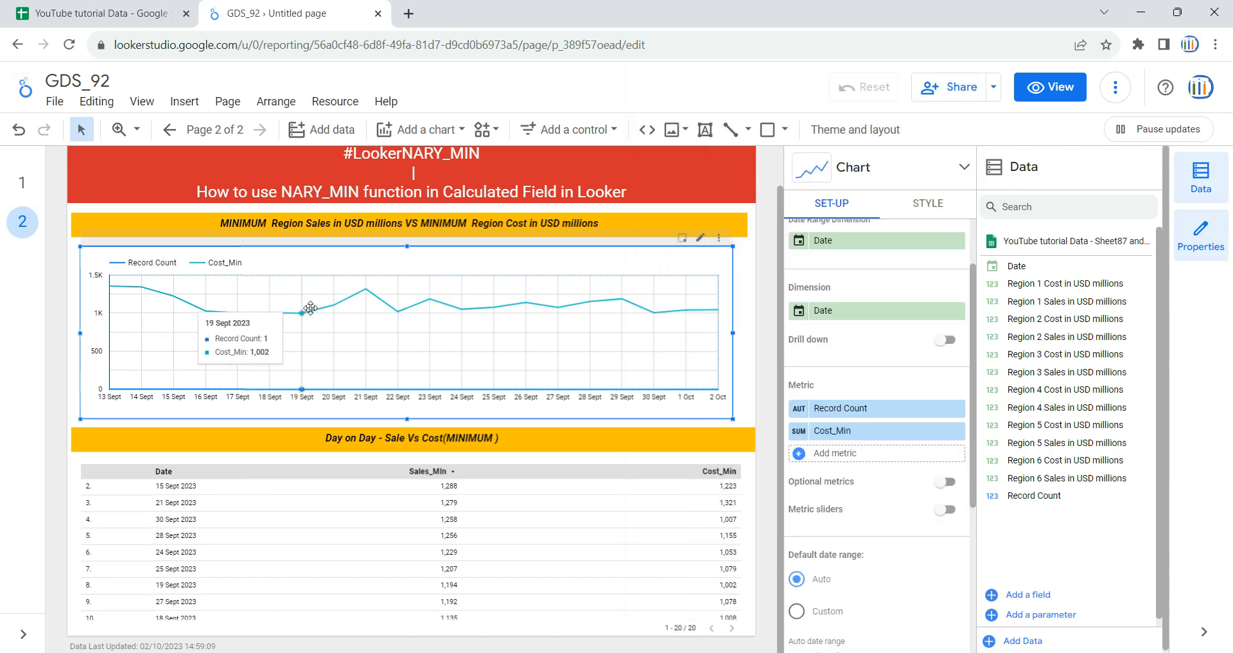
Step: Remove the Record Count metric from the chart and create a new metric field named Sales_min with the NARY_MIN function
left_click(957, 408)
left_click(853, 474)
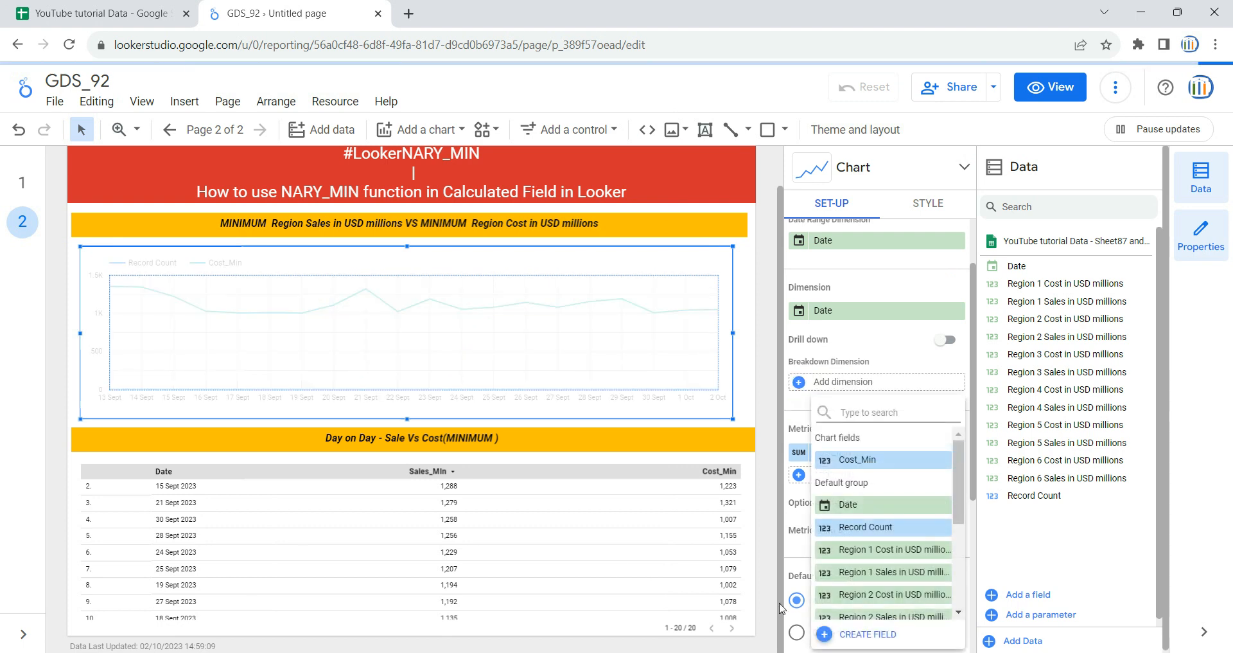
left_click(868, 634)
left_click(722, 175)
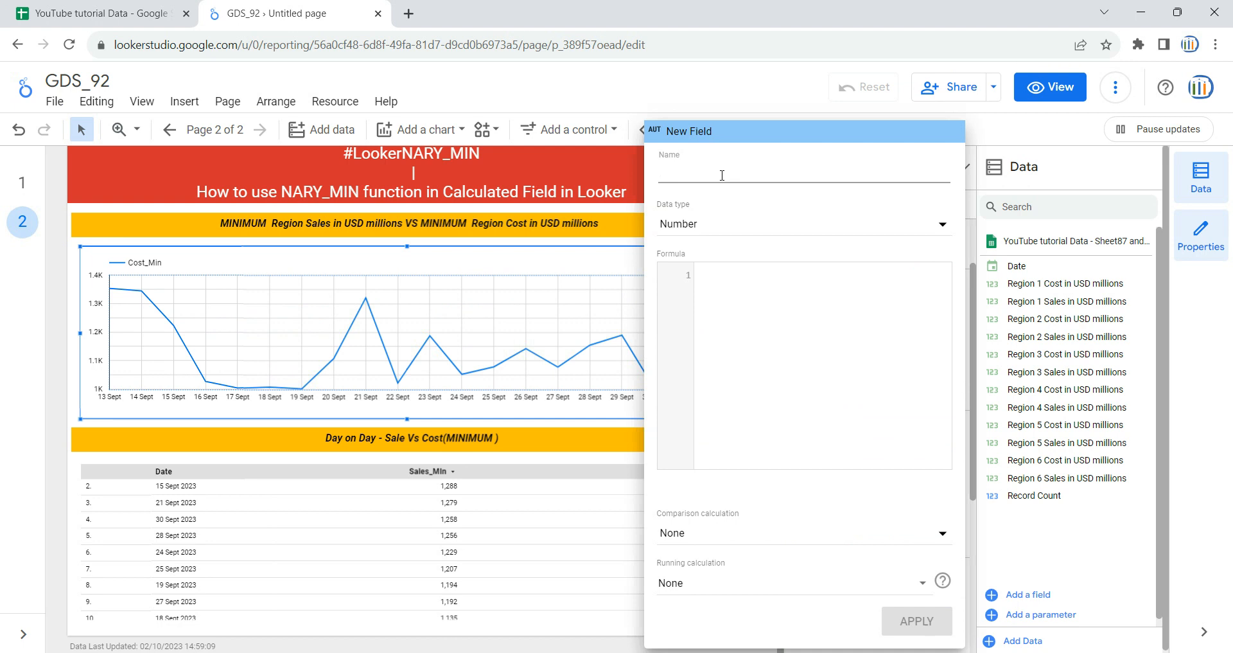
type("Sales_min")
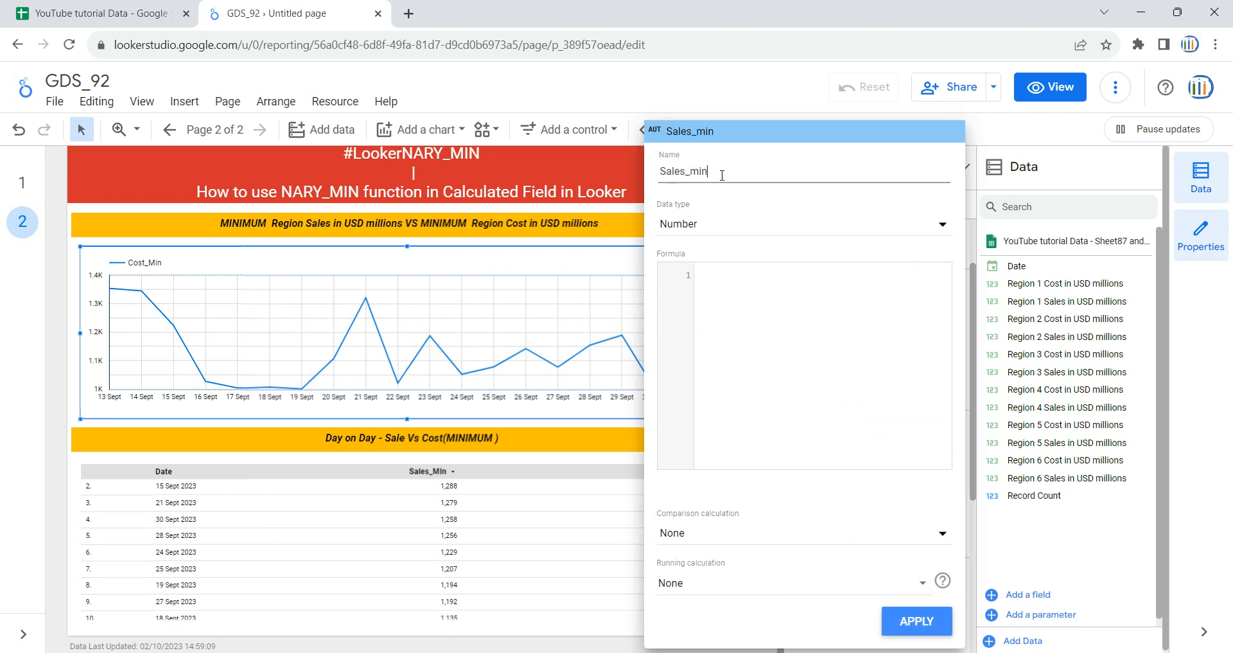
left_click(741, 286)
type("nary")
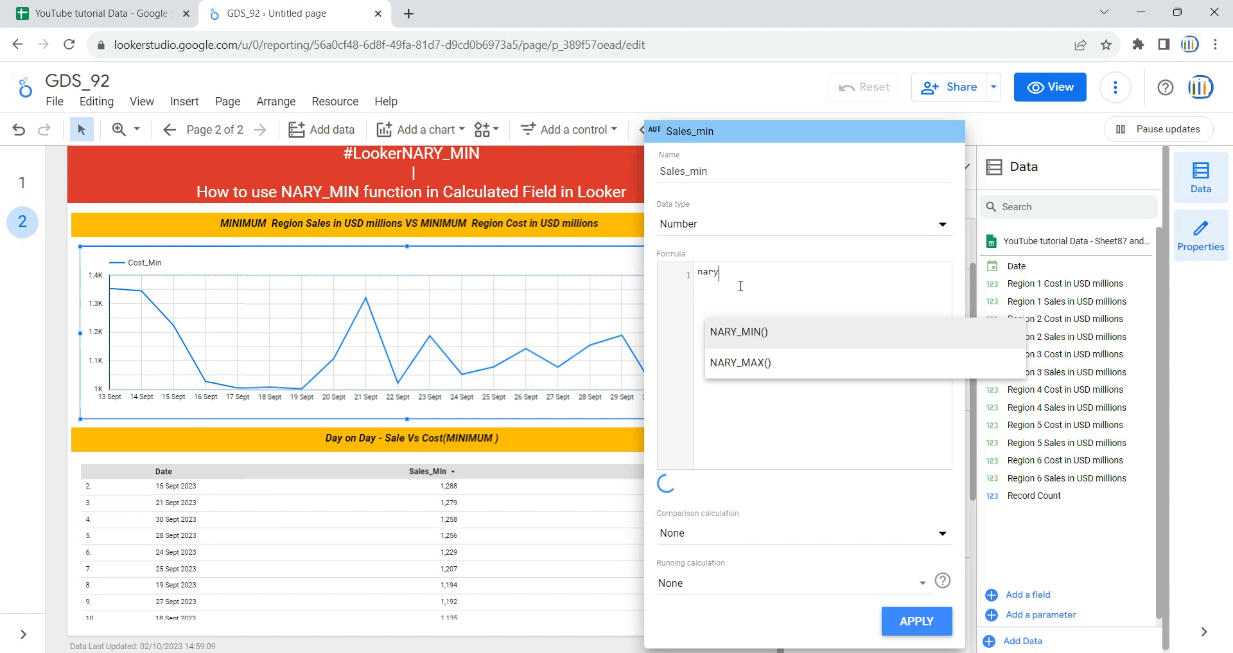
type("_min")
key("Return")
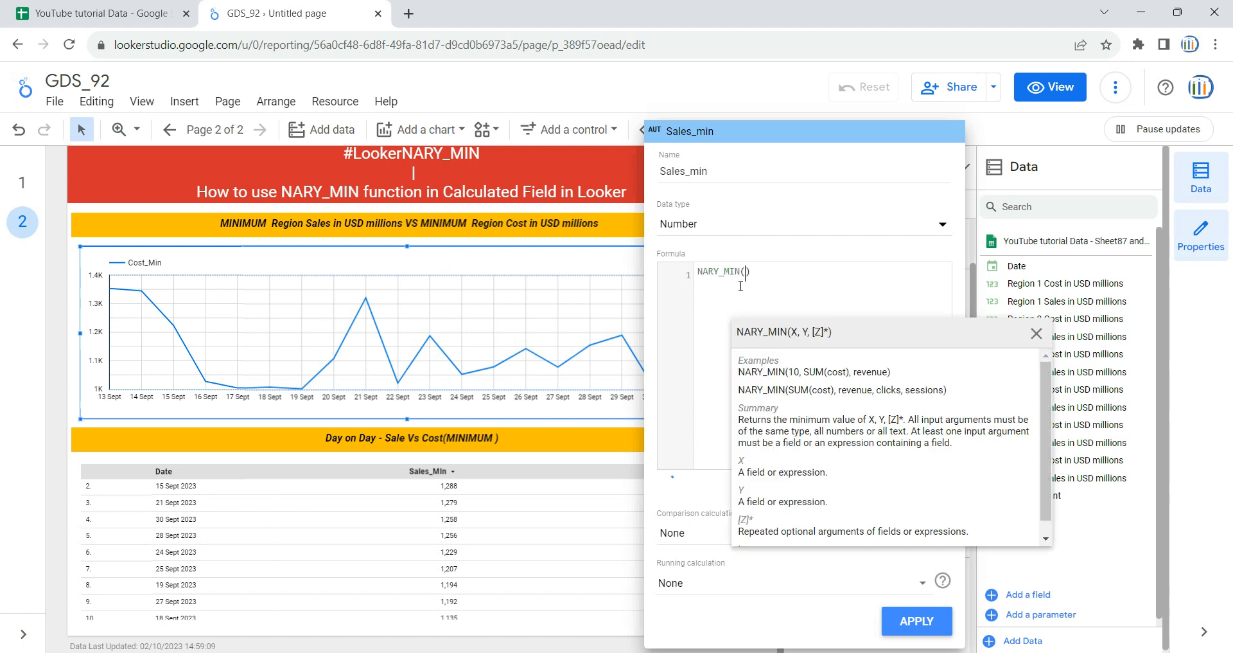
Step: Copy the Region 1 to Region 6 Sales headers in B1:G1 of the spreadsheet and paste them into Sales_min's NARY_MIN function in the report
left_click(111, 8)
left_click(182, 208)
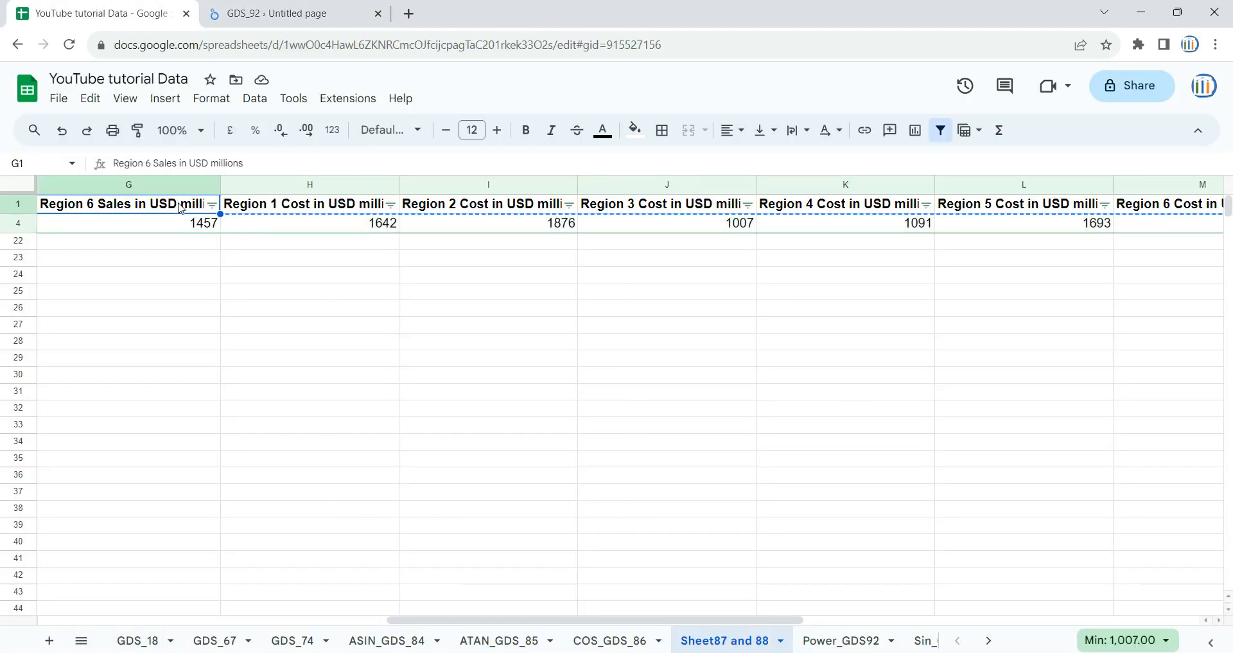
scroll(182, 209, "left", 5)
left_click(181, 209, "shift")
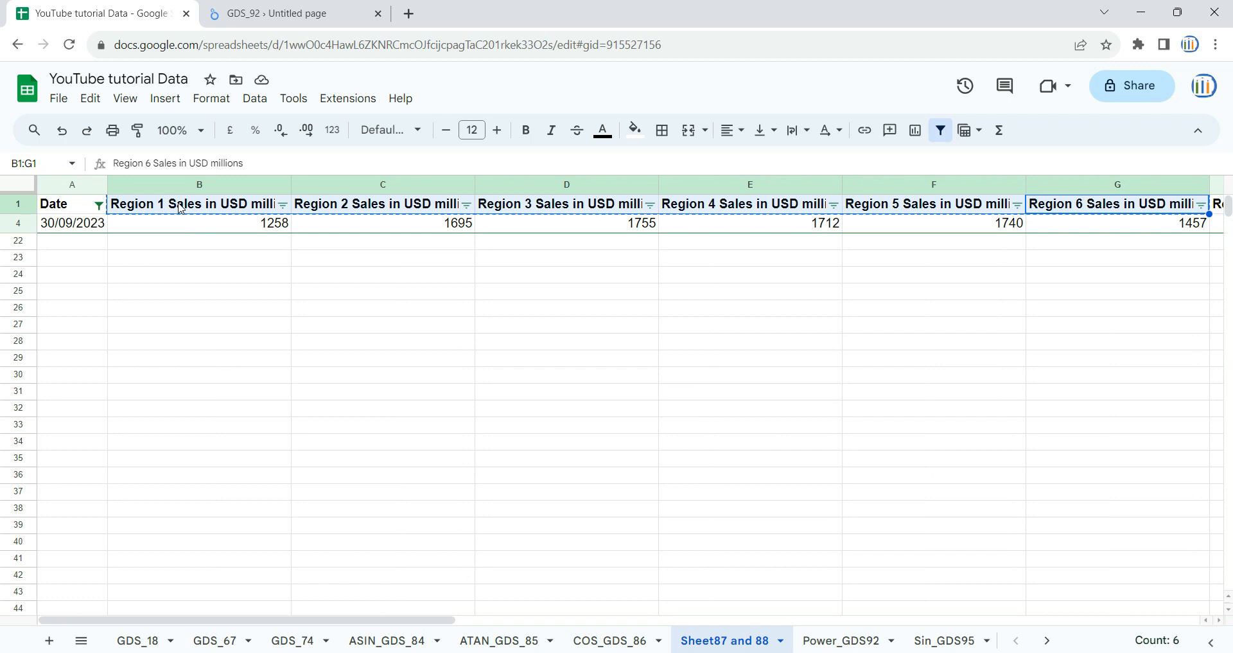
left_click(284, 5)
key("ctrl+v")
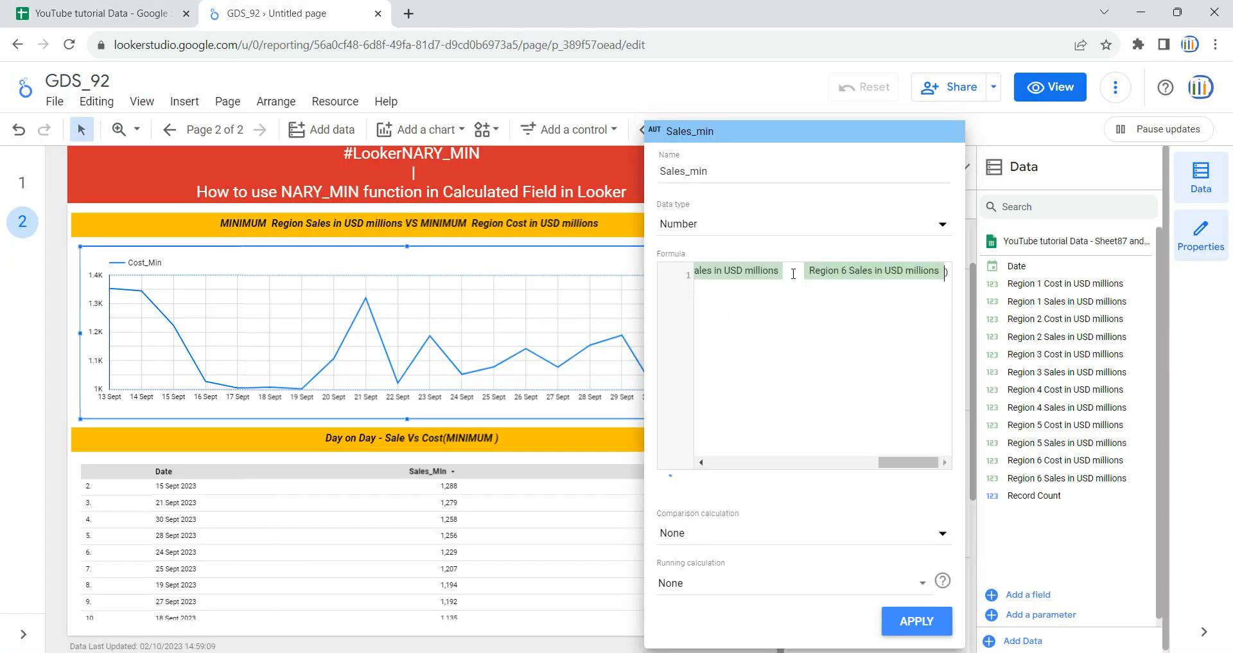
Step: Separate the Region 1 to Region 6 Sales fields with commas in the Sales_min formula and apply the field to the chart
type(",")
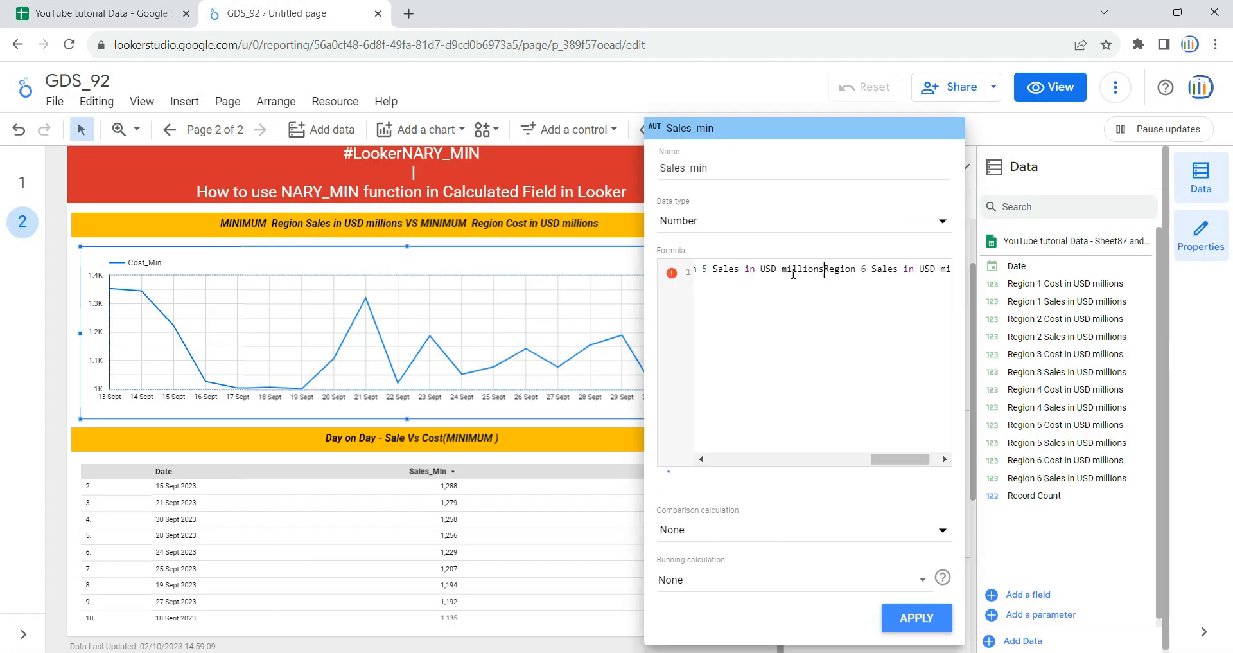
type(", Regio")
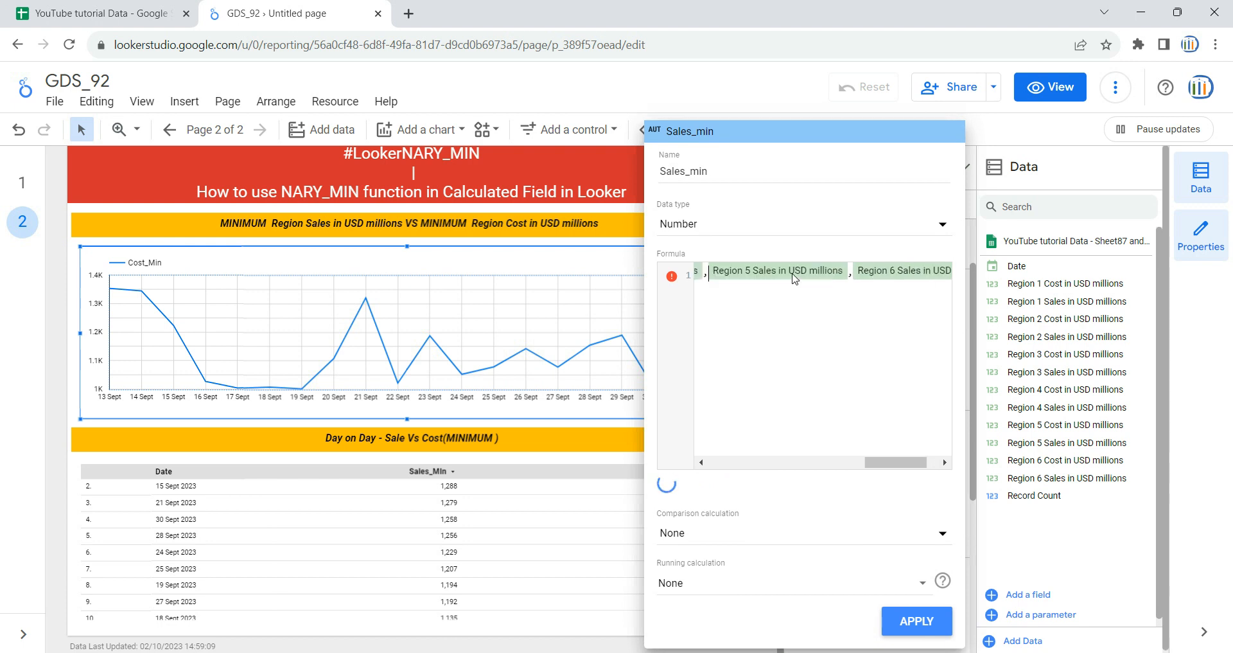
key("Left")
key("Left")
type(",")
key("Left")
key("Left")
type(",")
key("Left")
key("Left")
type(",")
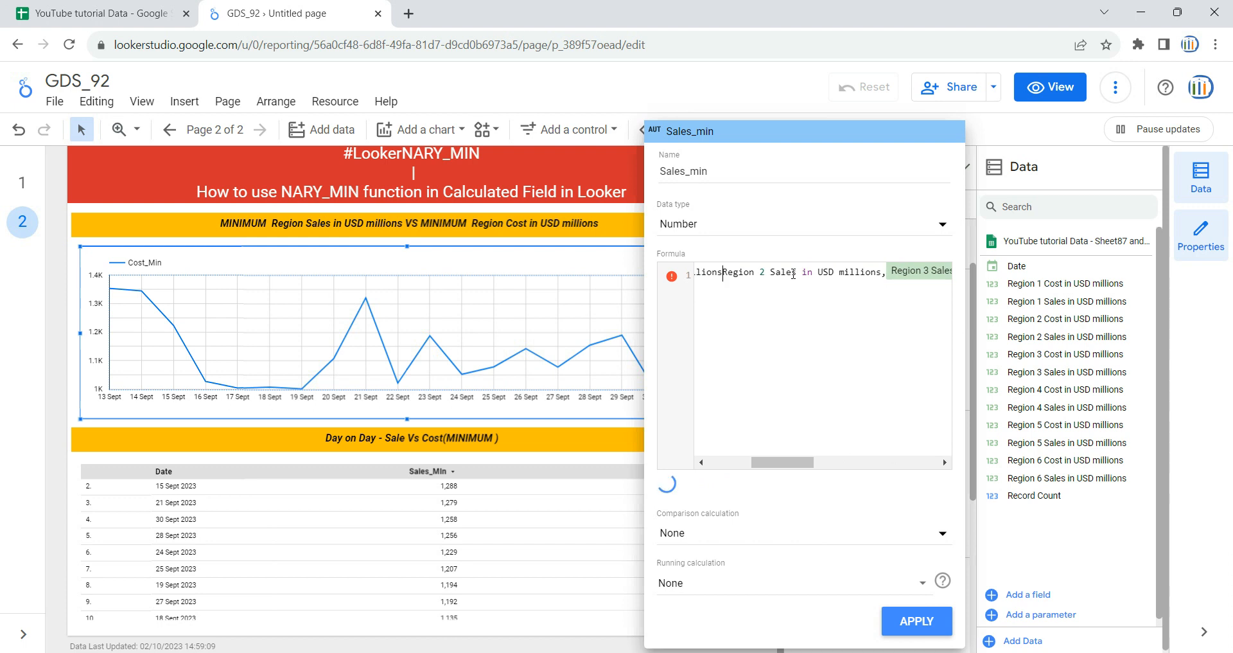
left_click(790, 338)
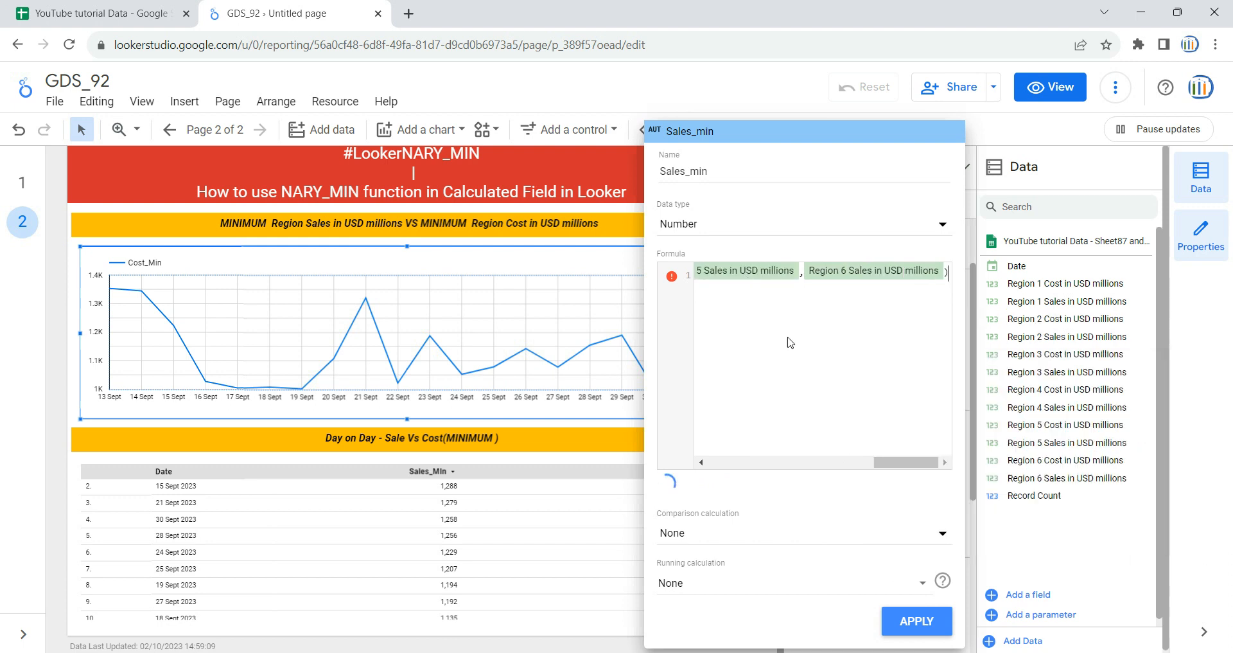
left_click(915, 620)
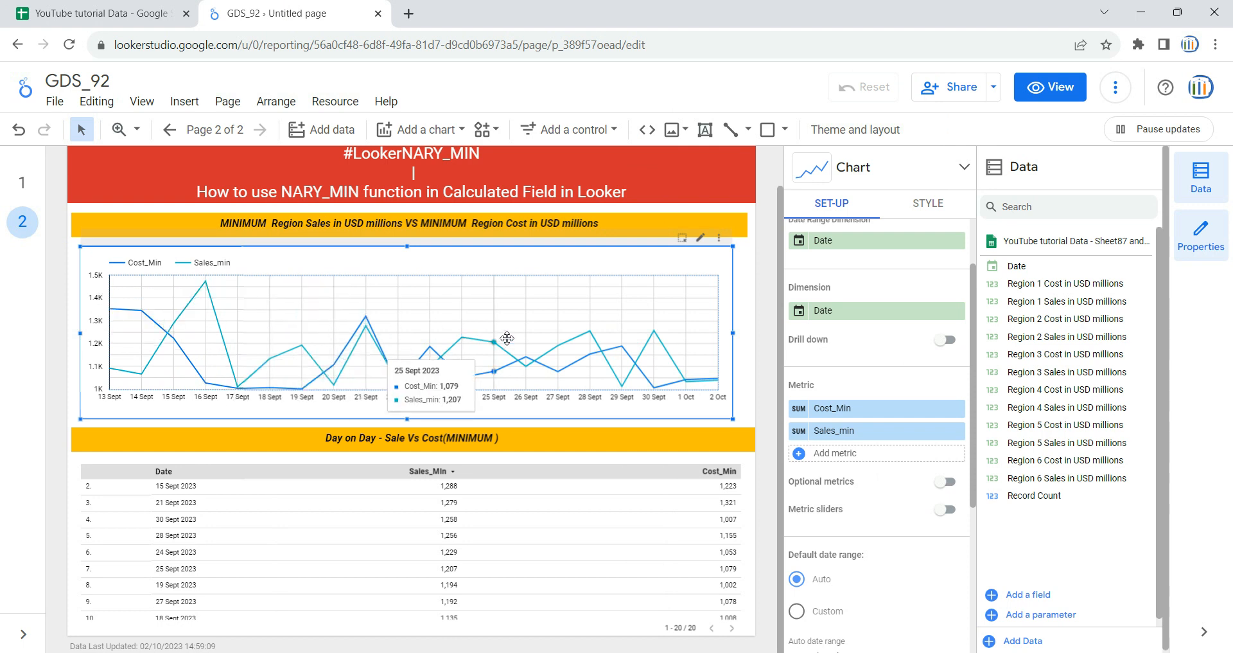
Step: Compare the time series chart on page 1 with the one on page 2
left_click(19, 186)
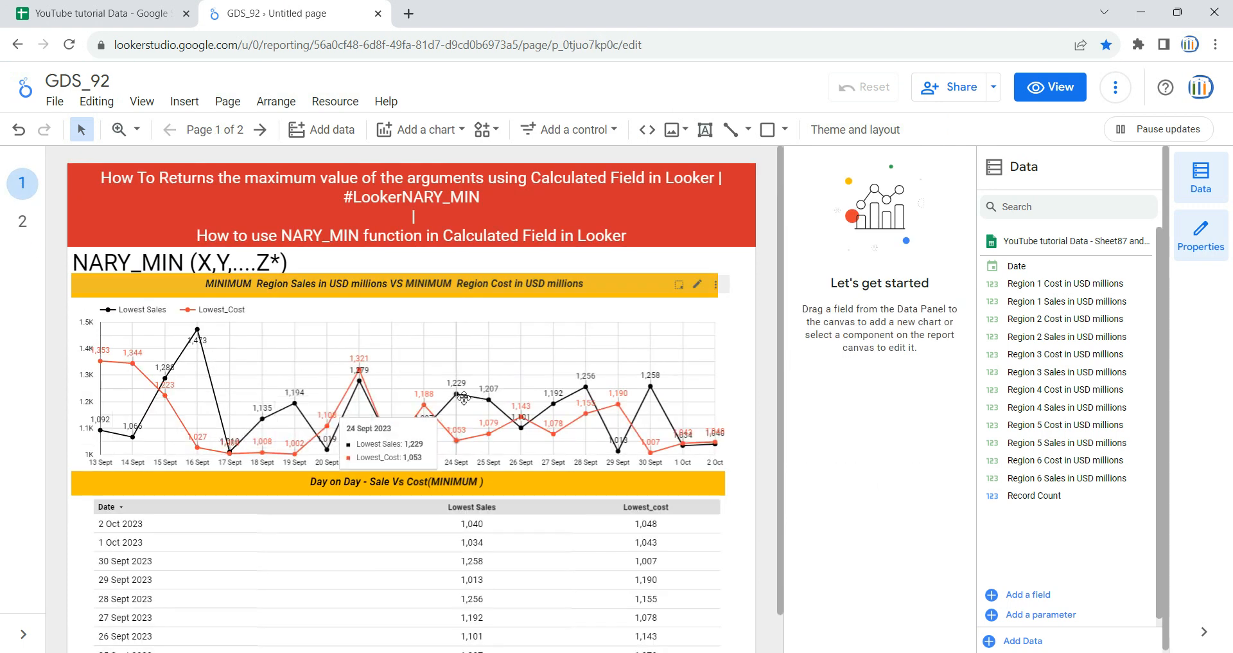
left_click(22, 221)
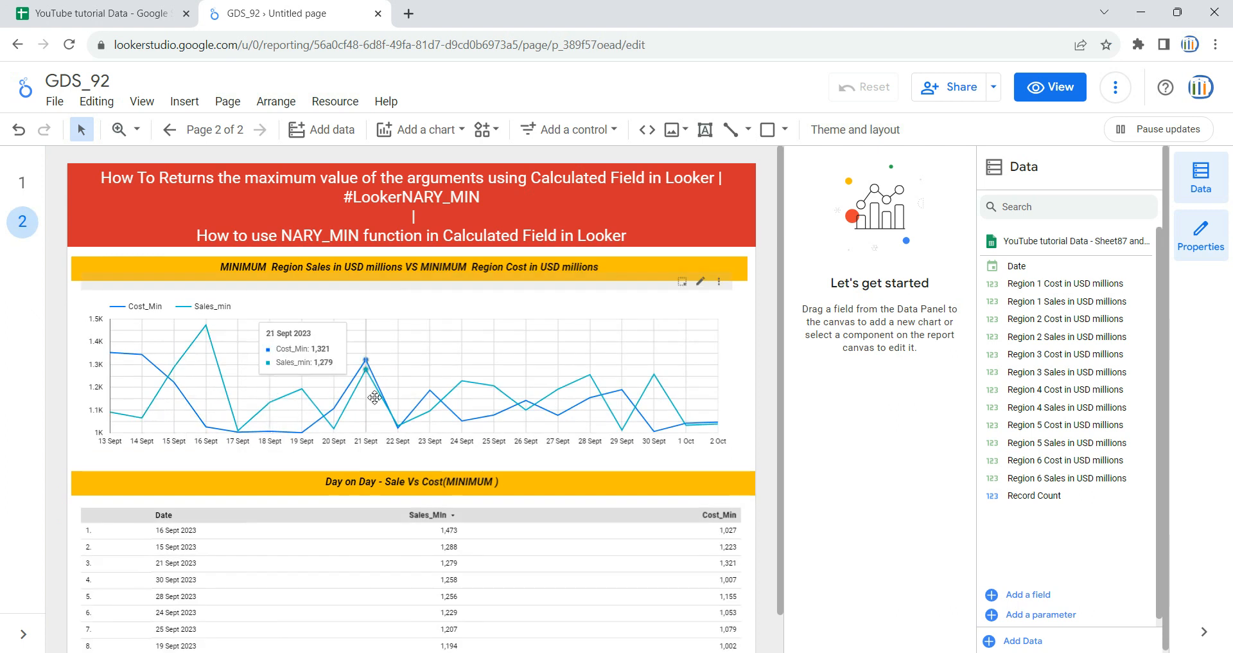
left_click(20, 184)
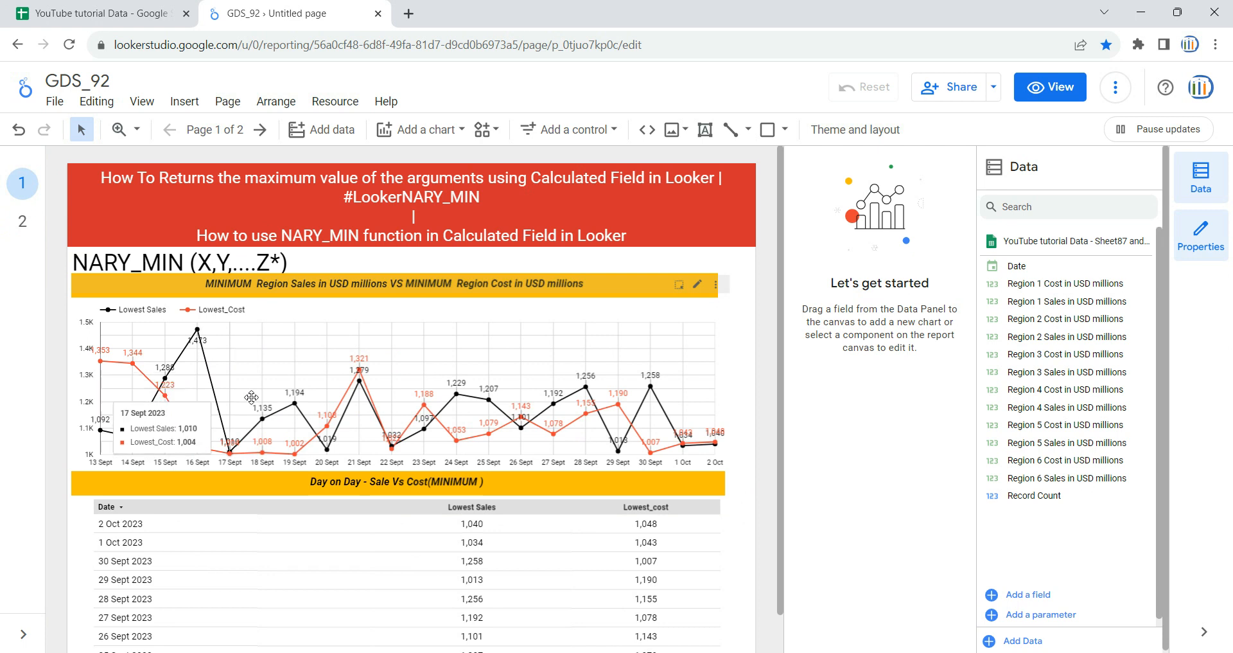
left_click(22, 221)
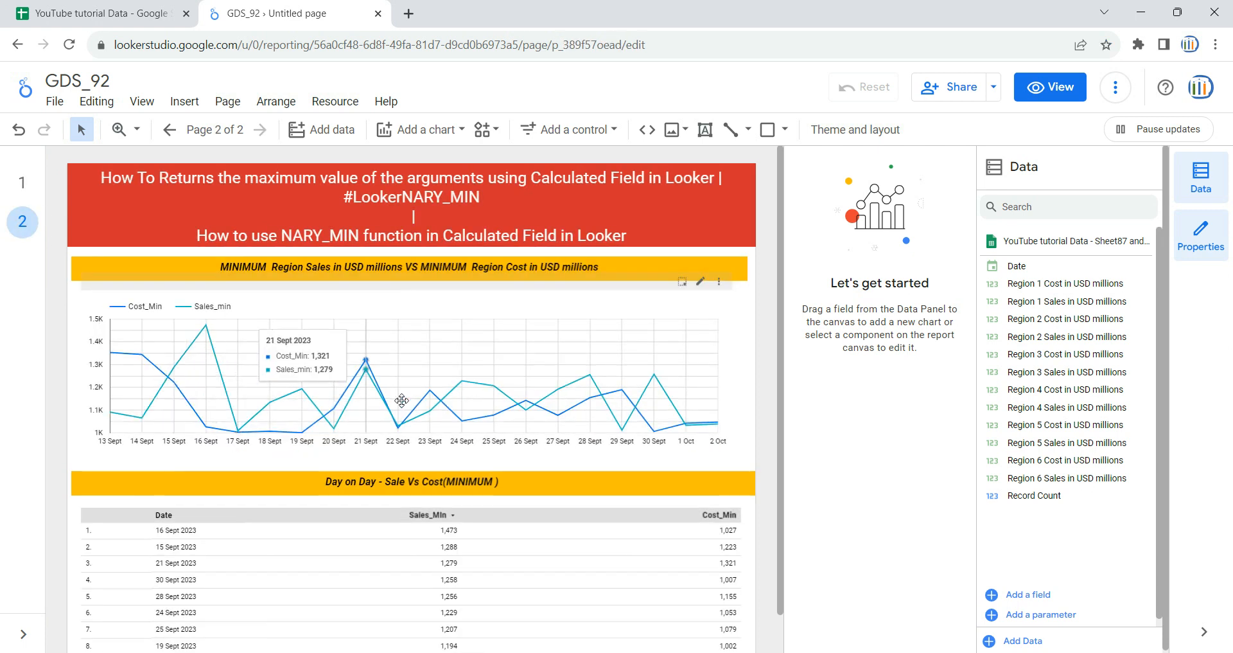
Step: Style the Cost_Min series of page 2's time series chart with points, data labels and a dark pink colour
left_click(650, 305)
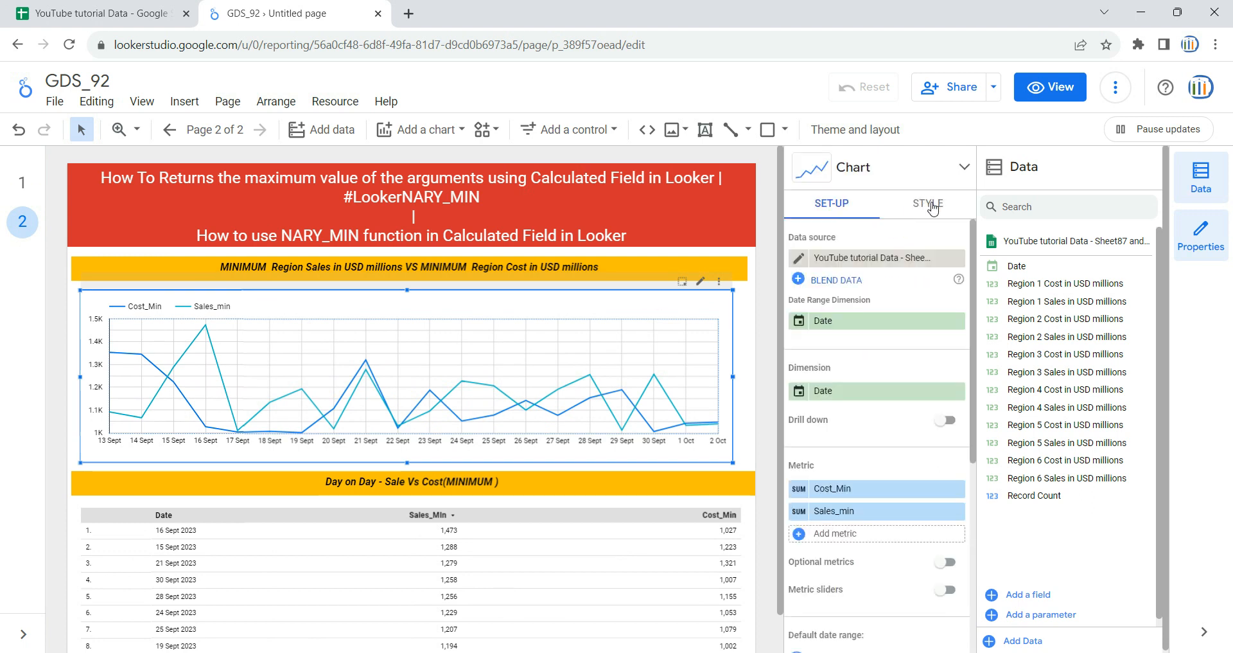
left_click(933, 206)
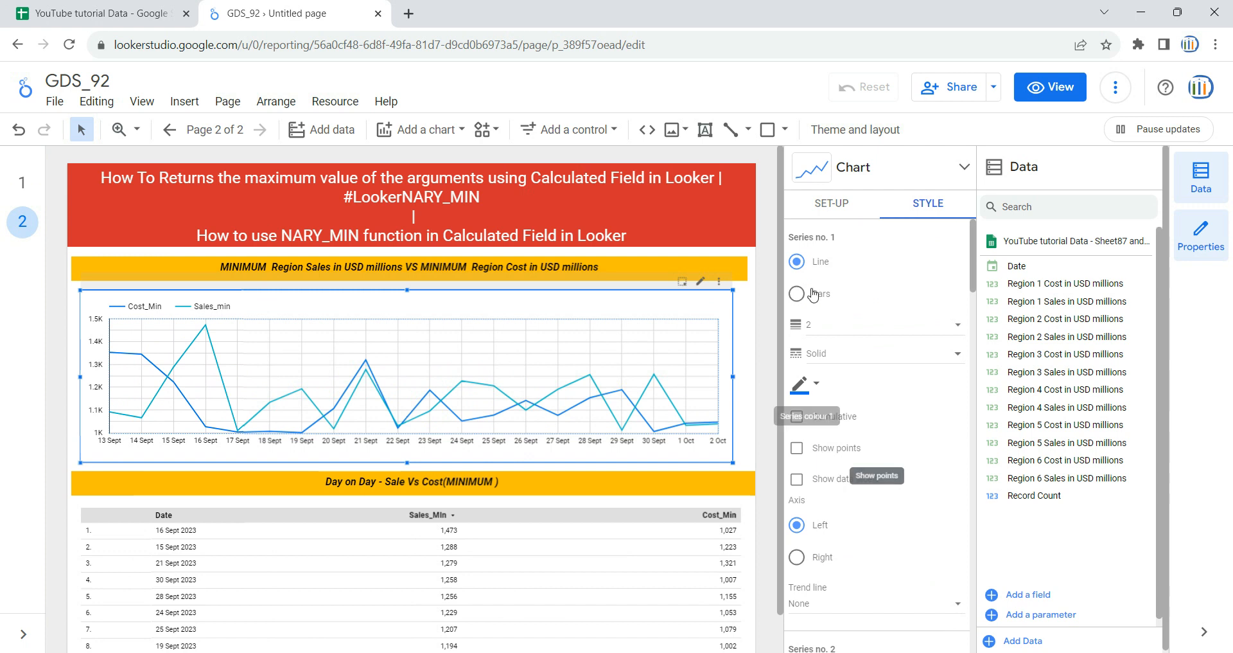
left_click(814, 450)
left_click(841, 478)
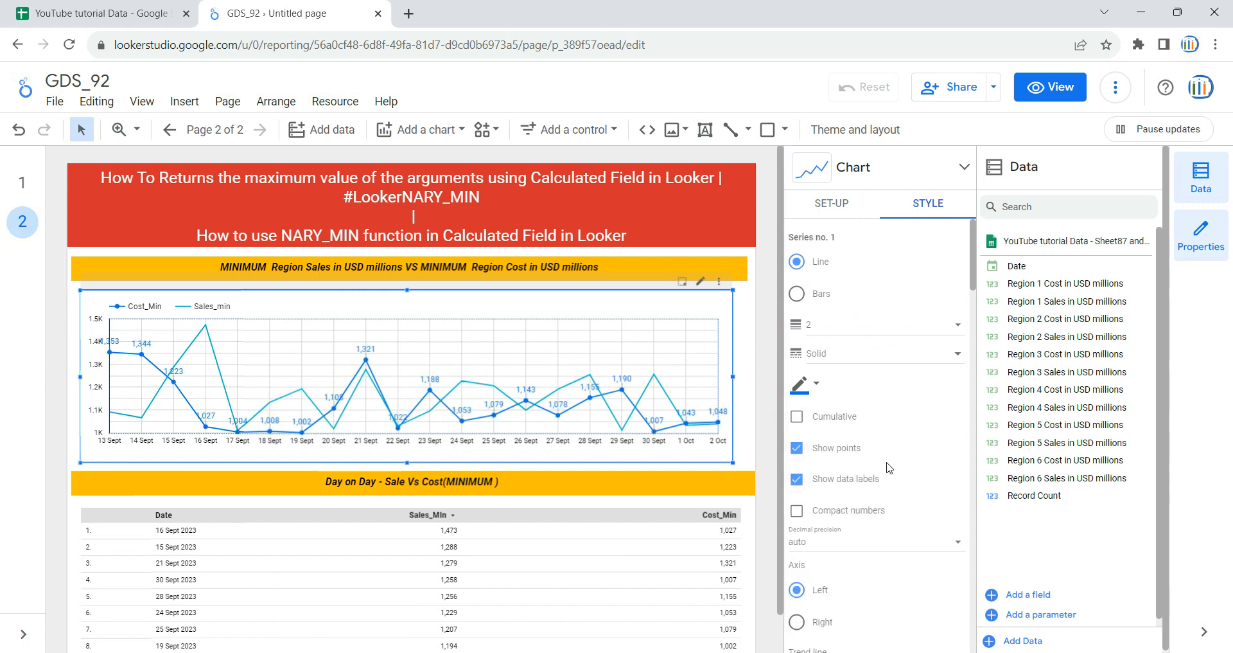
left_click(815, 385)
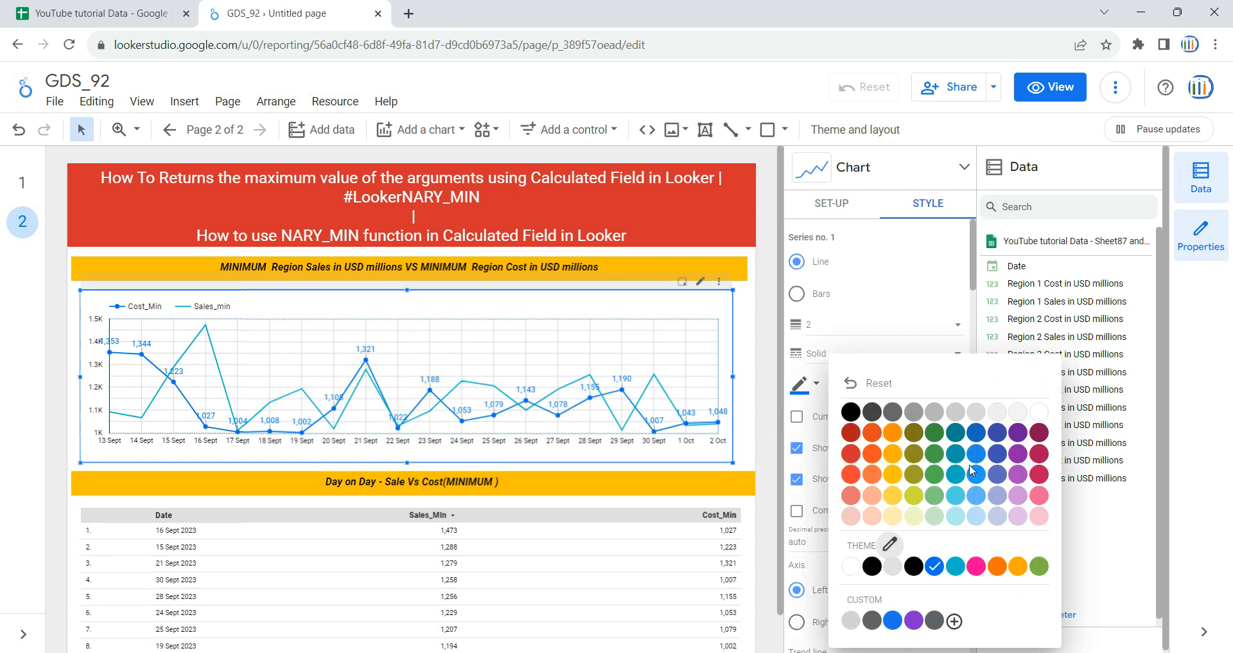
left_click(1036, 476)
Step: Colour the Sales_min series (Series no. 2) black and show its points and data labels
scroll(925, 462, "down", 3)
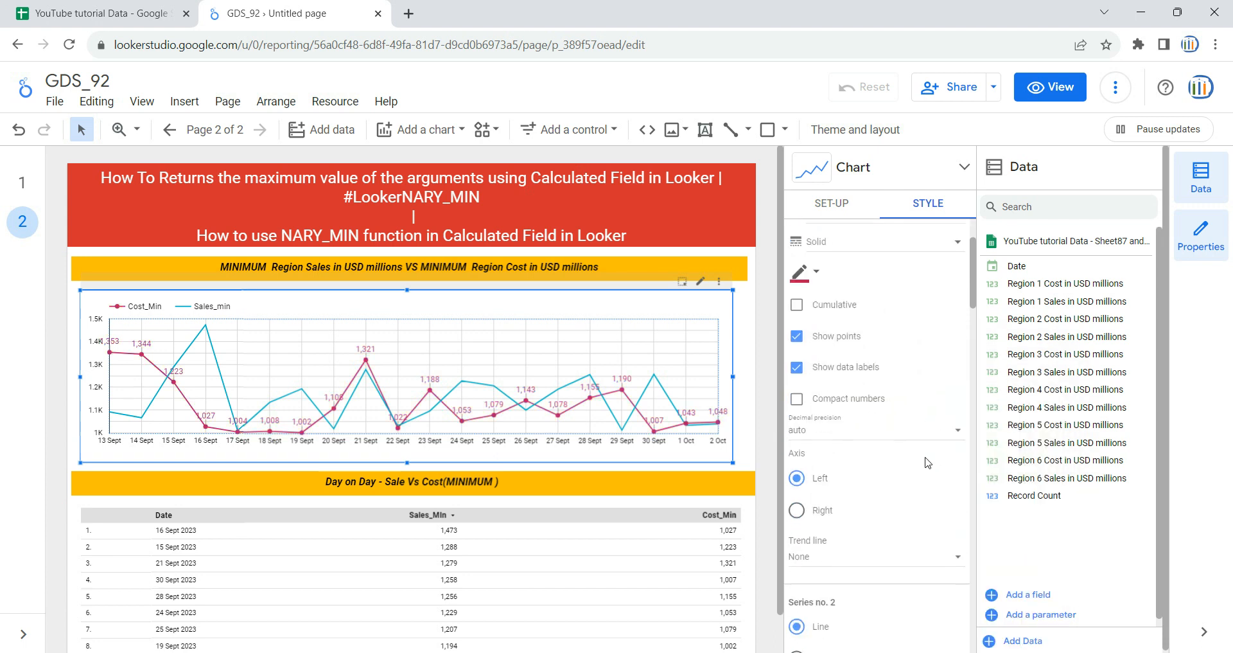
scroll(920, 460, "down", 3)
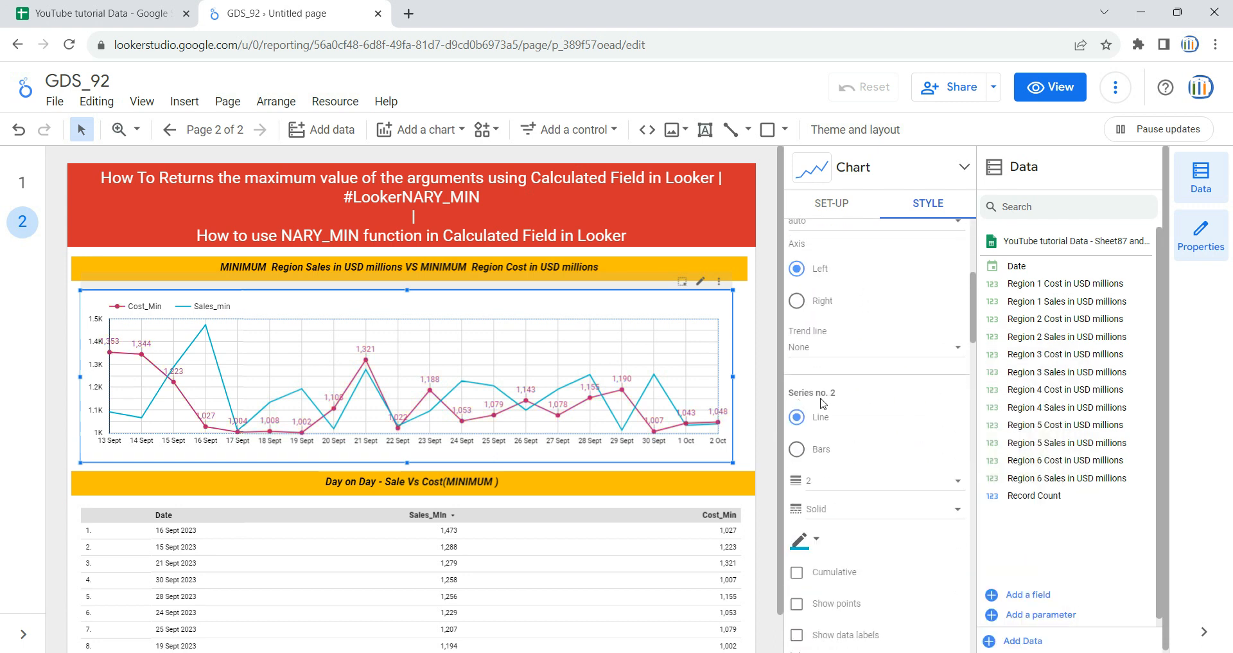
scroll(851, 500, "down", 1)
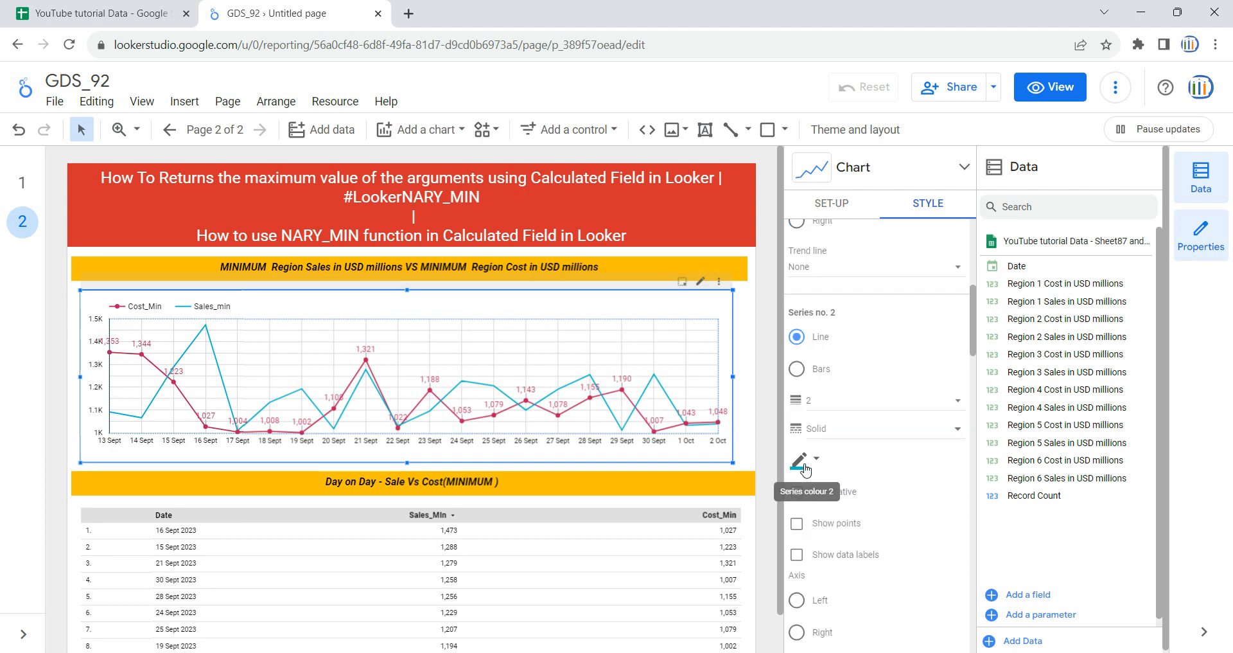
left_click(807, 466)
left_click(850, 412)
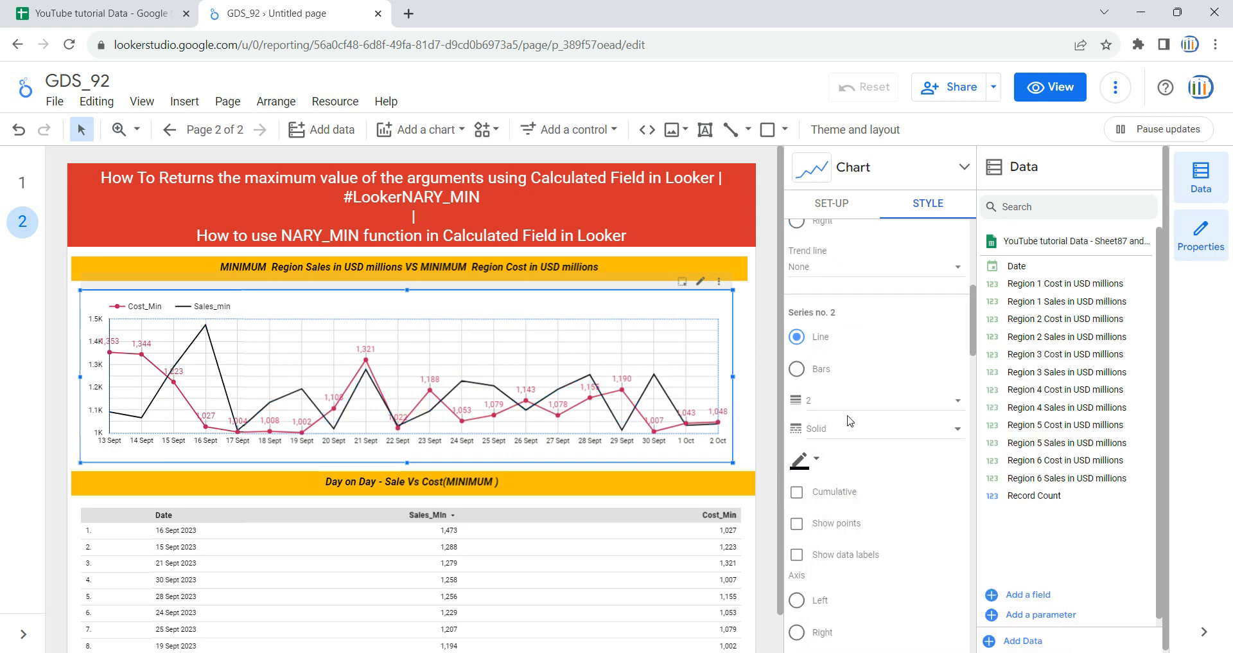
left_click(824, 523)
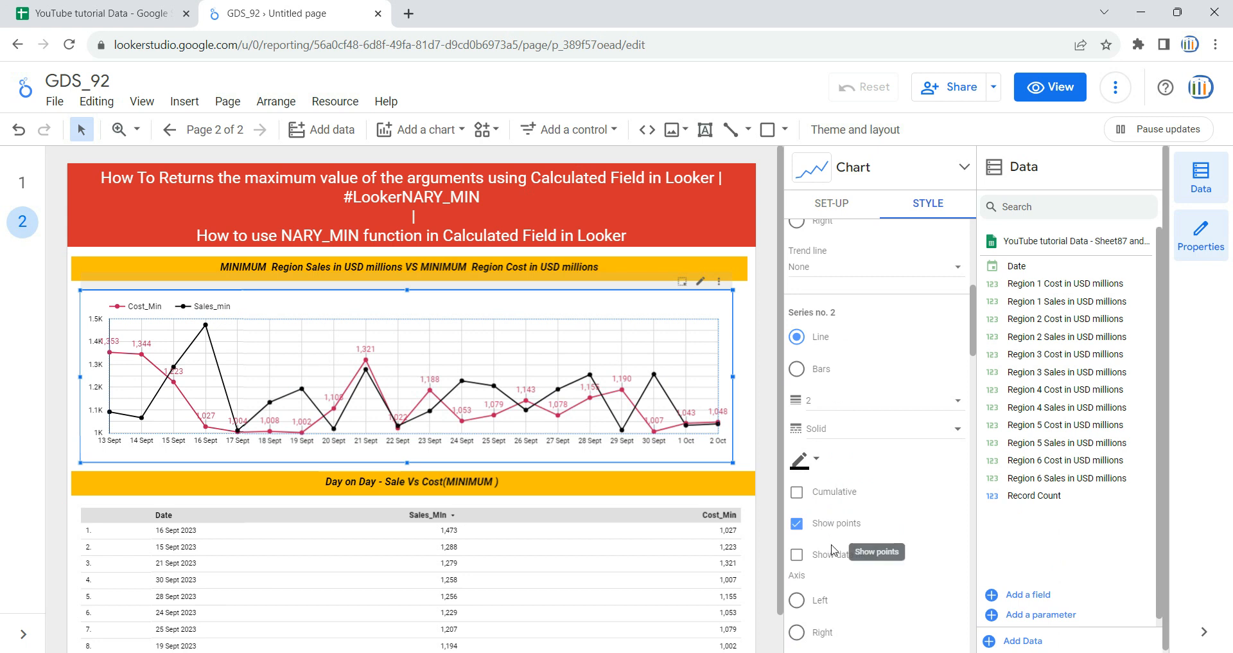
left_click(827, 554)
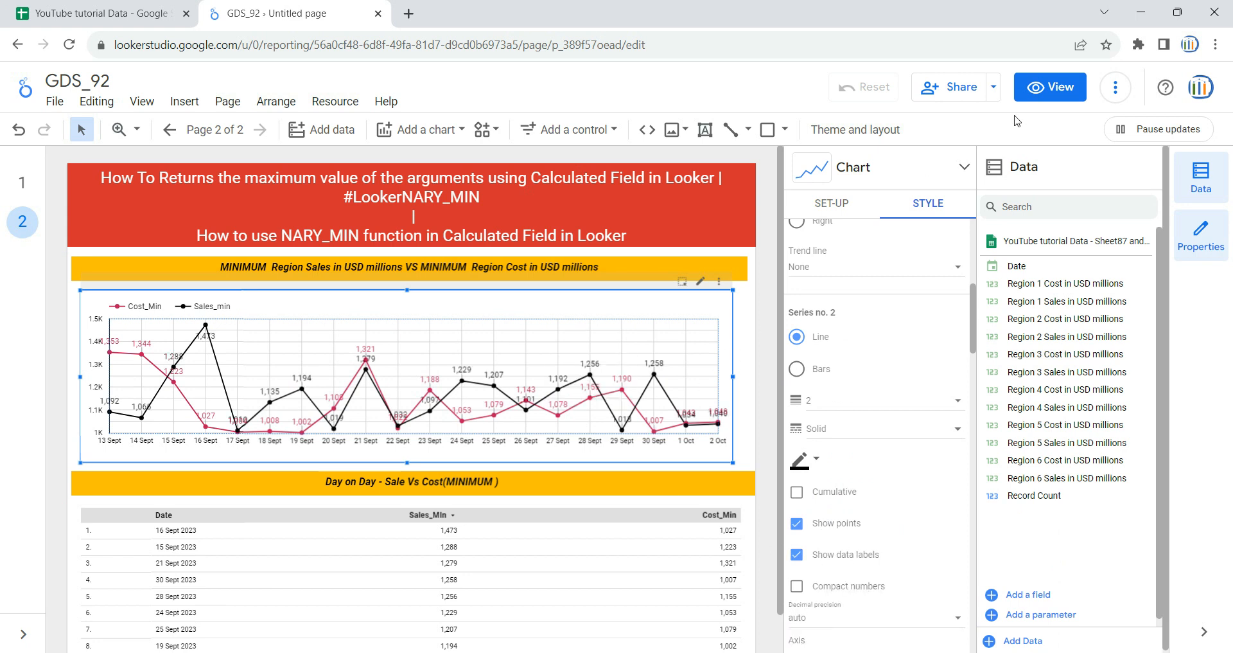
Step: Switch the report to view mode and compare the charts on its two pages, ending on the second page
left_click(1049, 93)
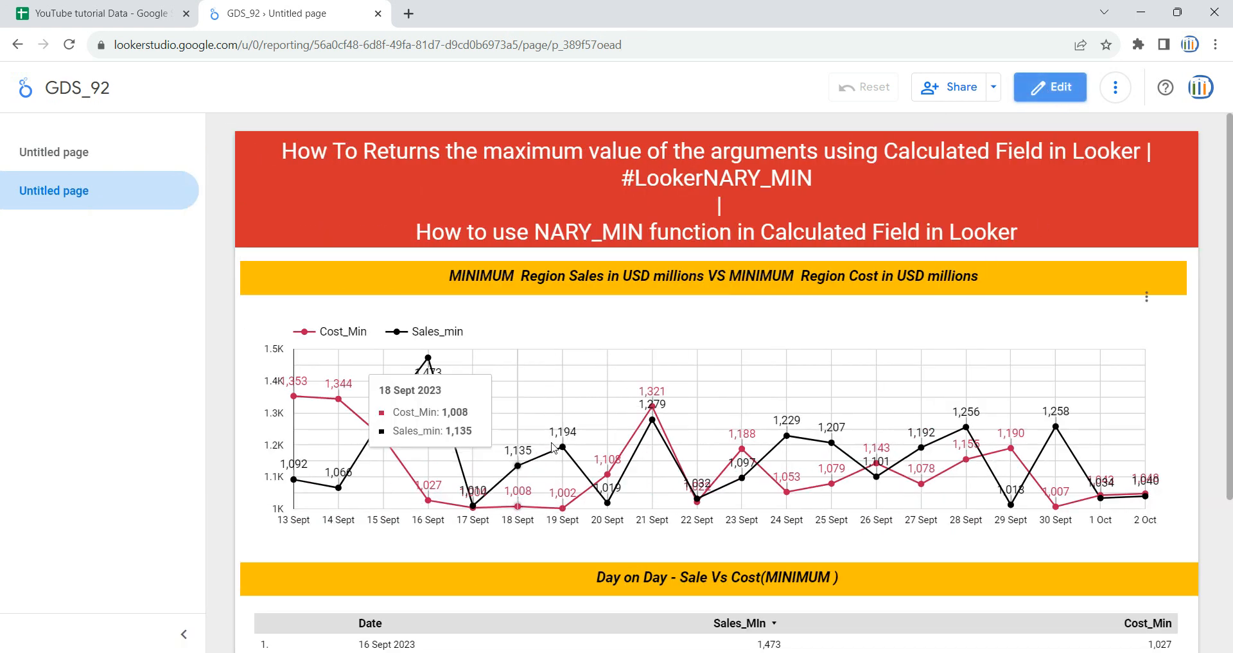
left_click(74, 153)
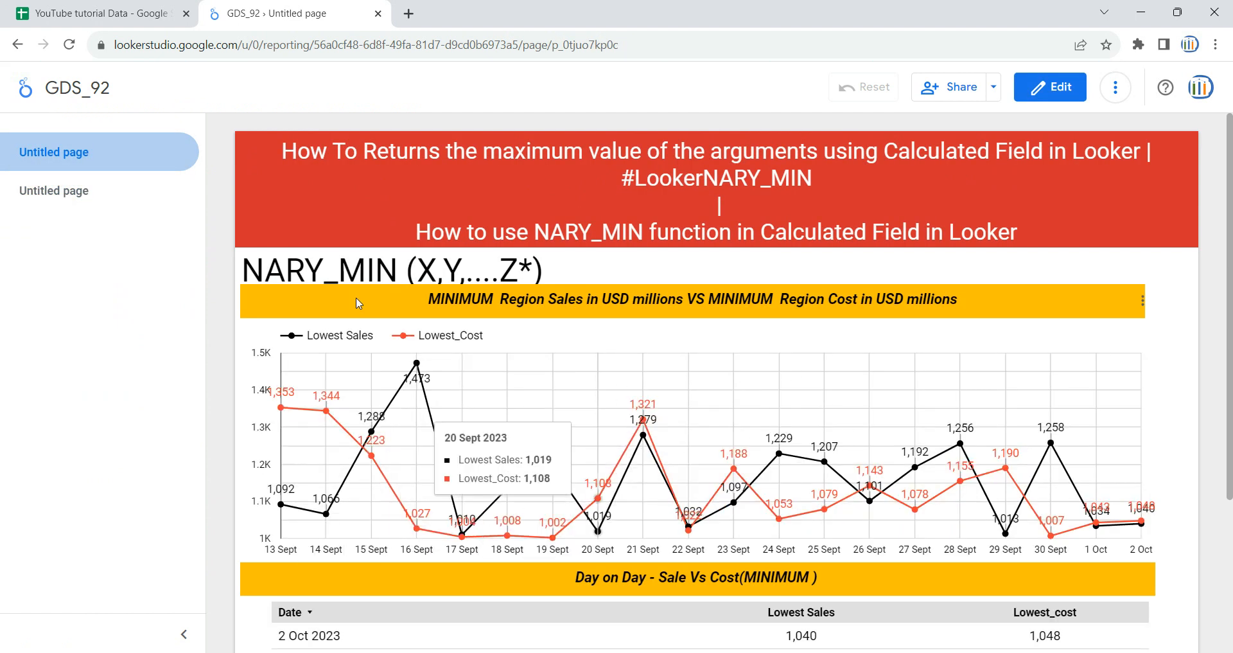
left_click(76, 191)
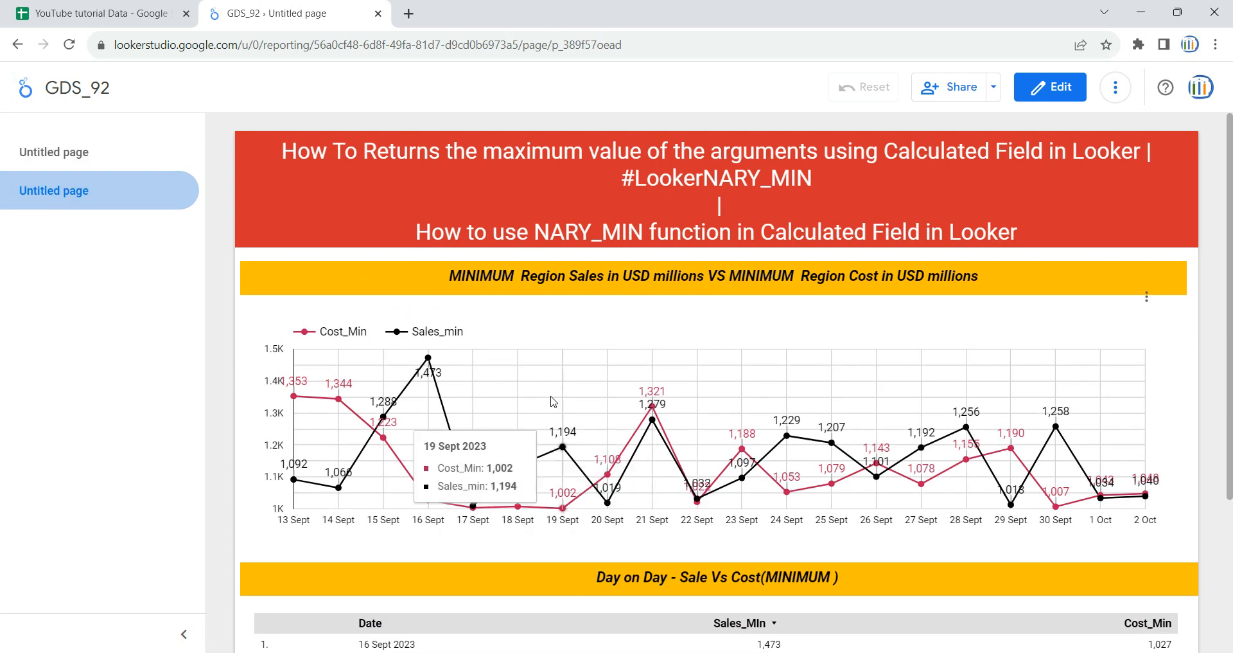